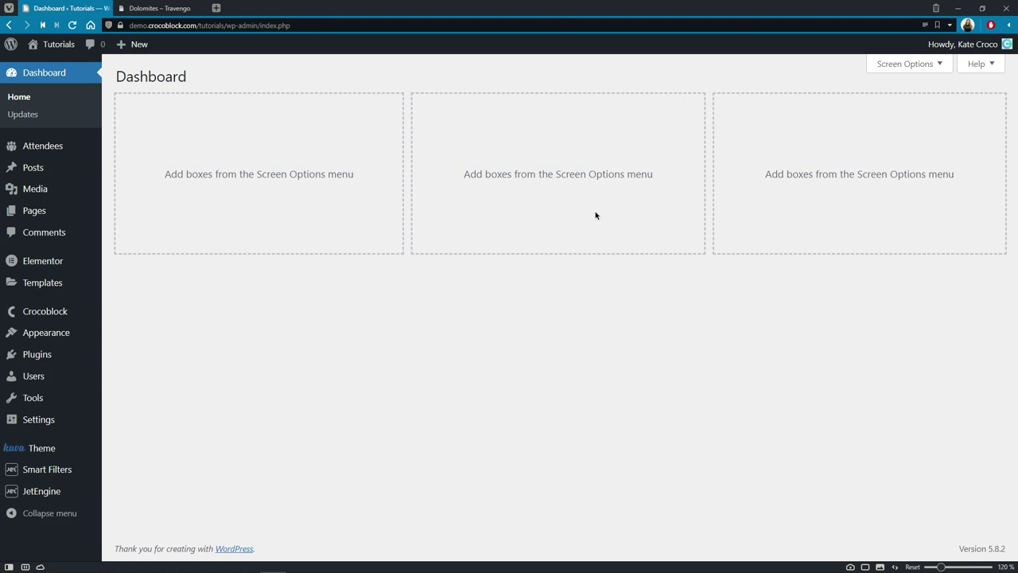
Step: Open the Attendees admin page to show its 8 CCT items
mouse_move(70, 491)
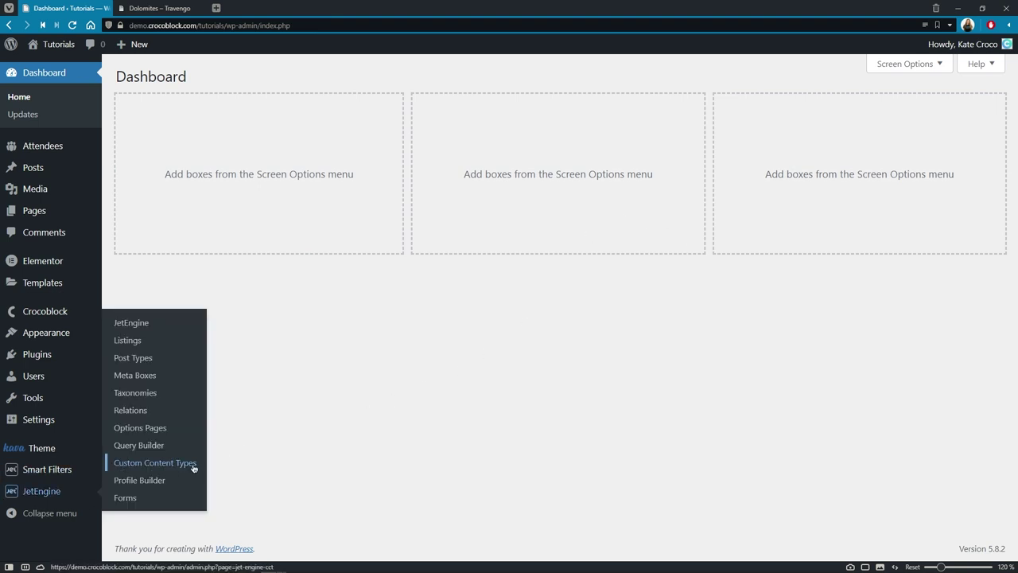
click(87, 148)
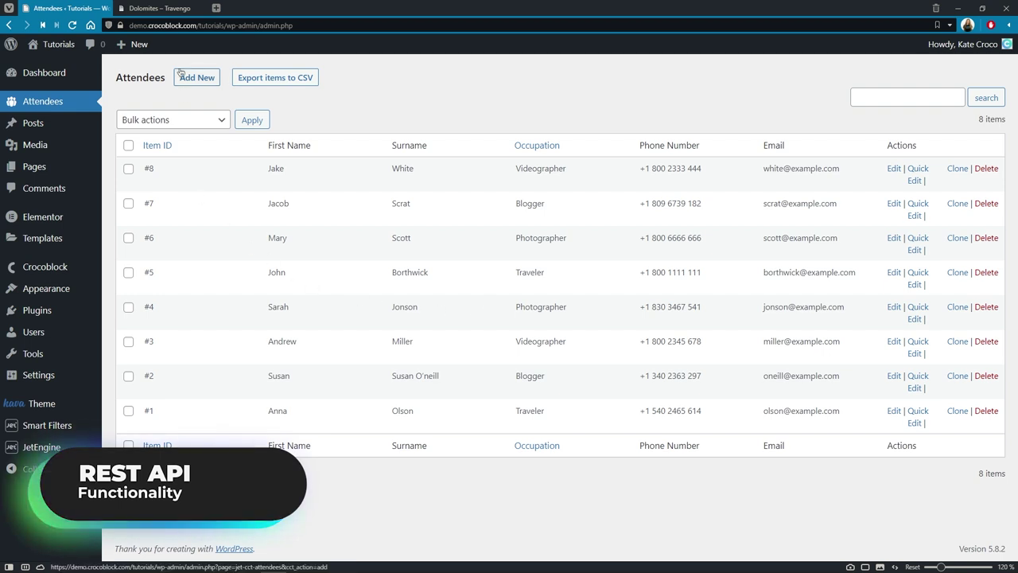
Step: Switch to the Dolomites – Travengo tour page and scroll down it
click(159, 8)
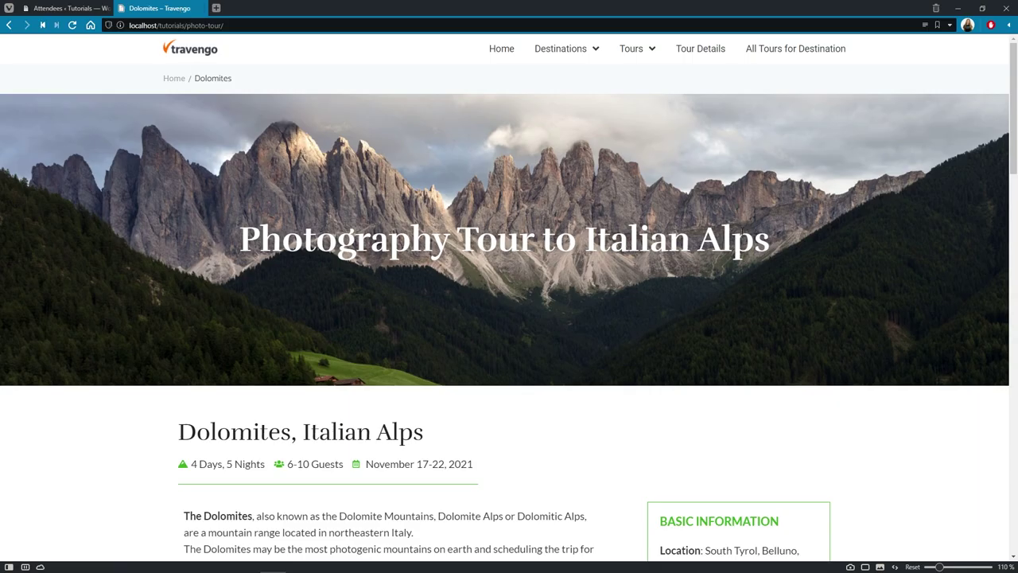
scroll(904, 235, down, 2)
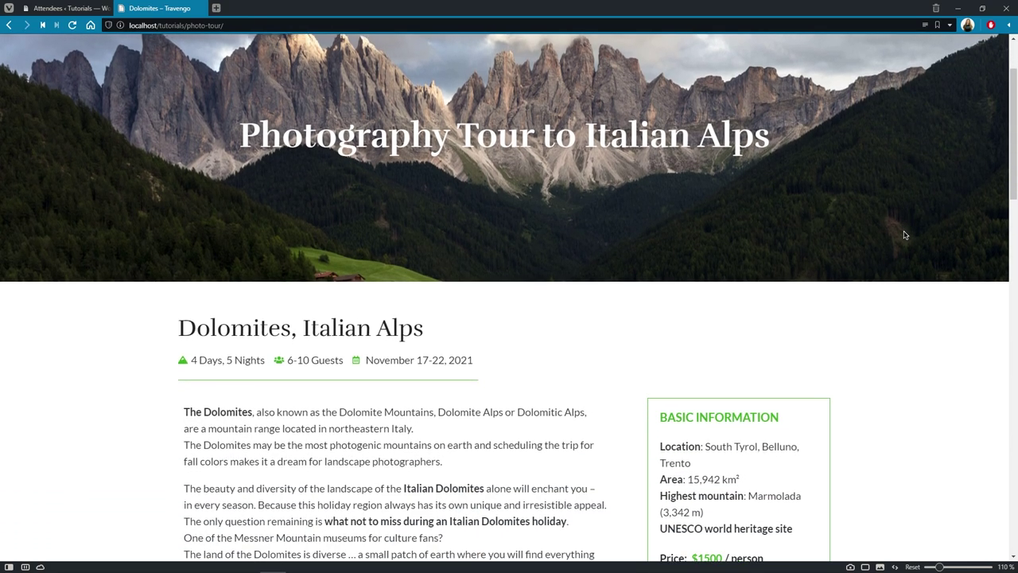
scroll(905, 234, down, 4)
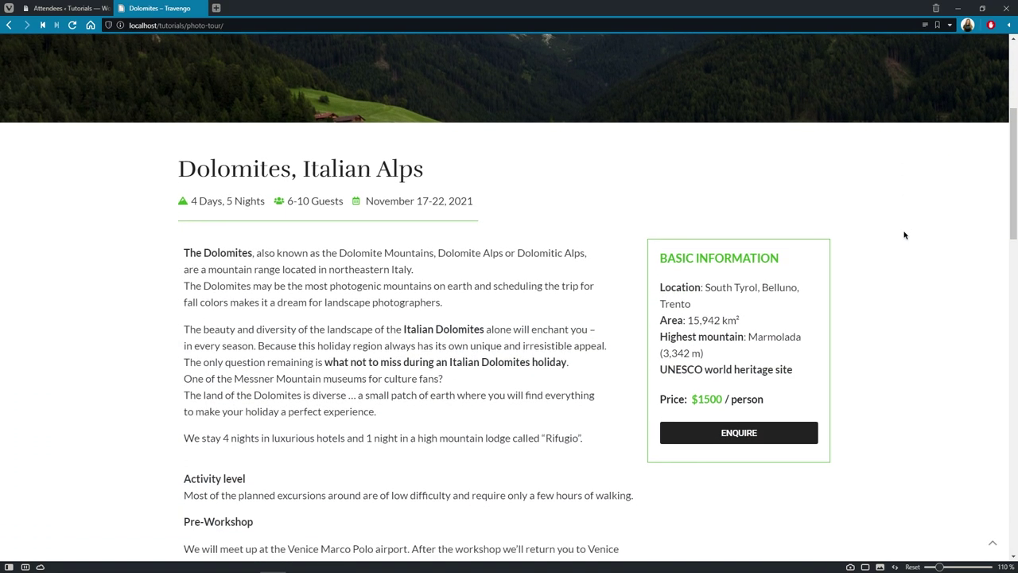
scroll(904, 235, down, 2)
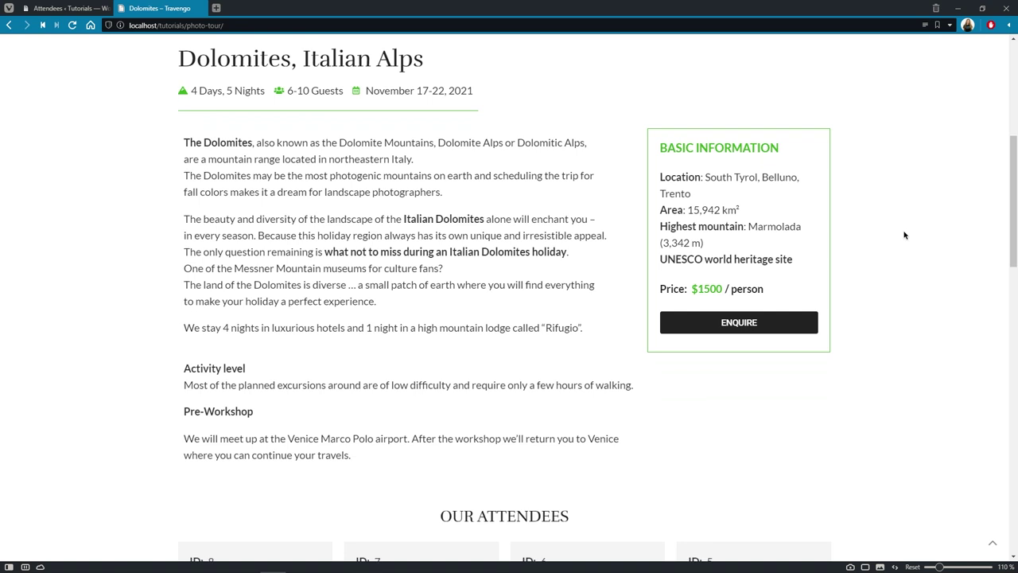
Step: Open and close the ENQUIRE popup, then scroll down to the Our Attendees cards
click(811, 328)
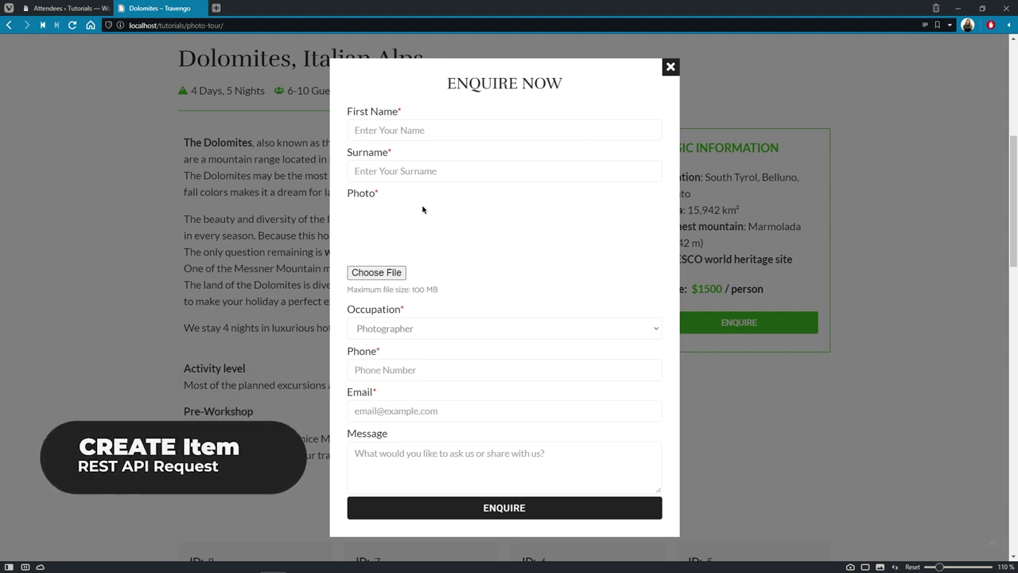
click(670, 67)
scroll(667, 74, down, 5)
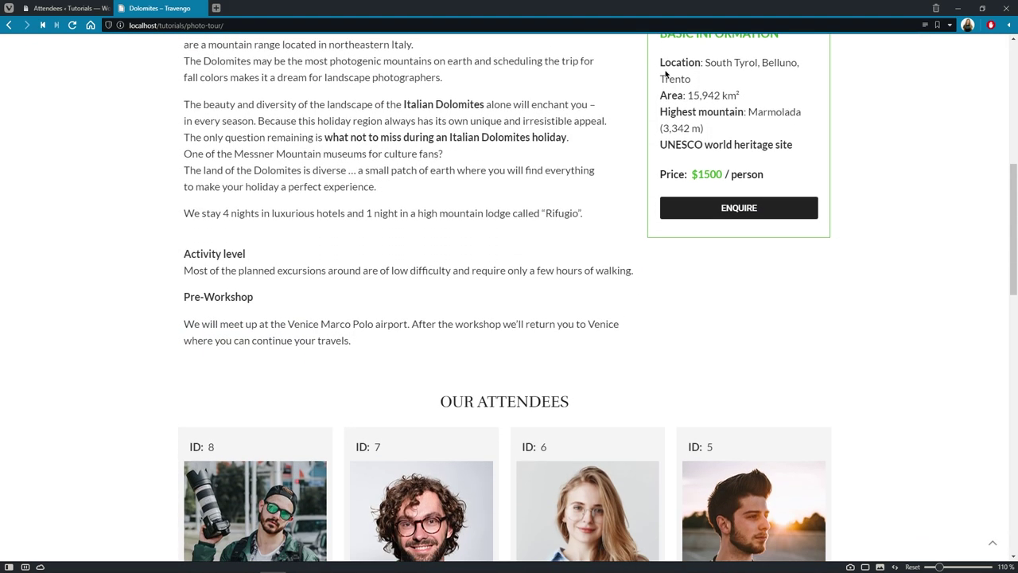
scroll(667, 74, down, 5)
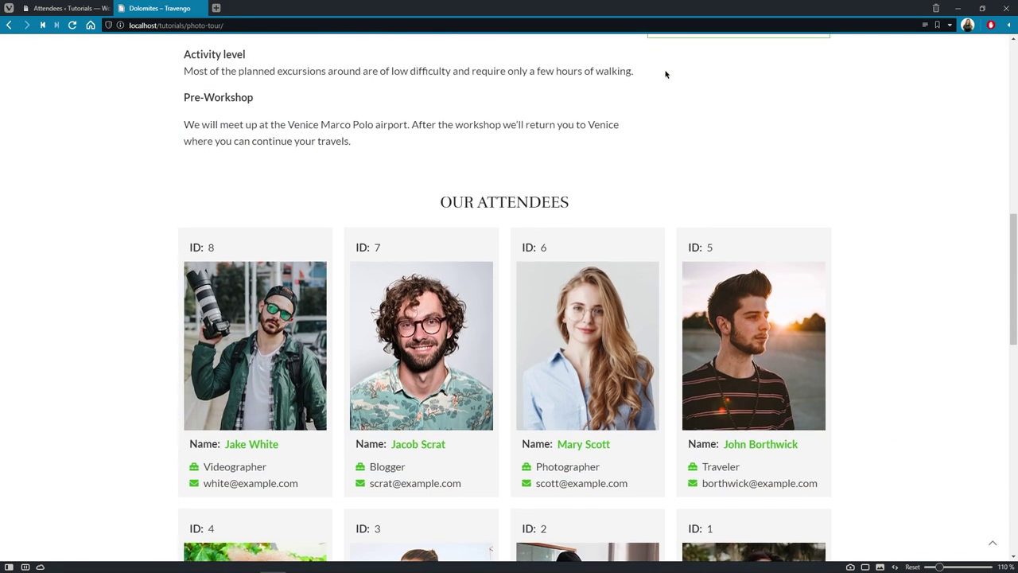
Step: Scroll further down the Dolomites tour page past the attendee cards
scroll(666, 74, down, 2)
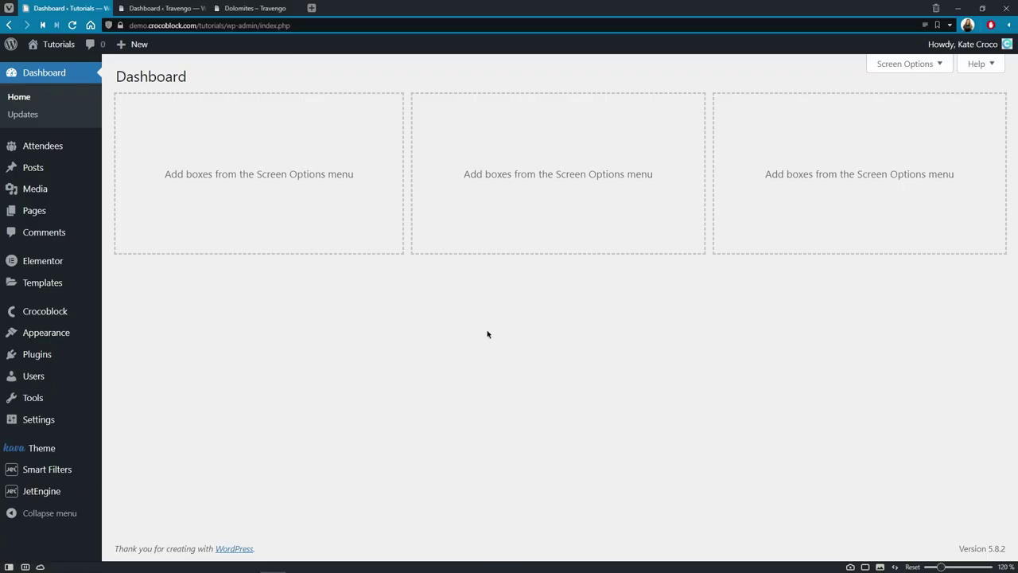
Step: Open the Attendees content type settings down to the REST API section and open the REST API video playlist
mouse_move(88, 491)
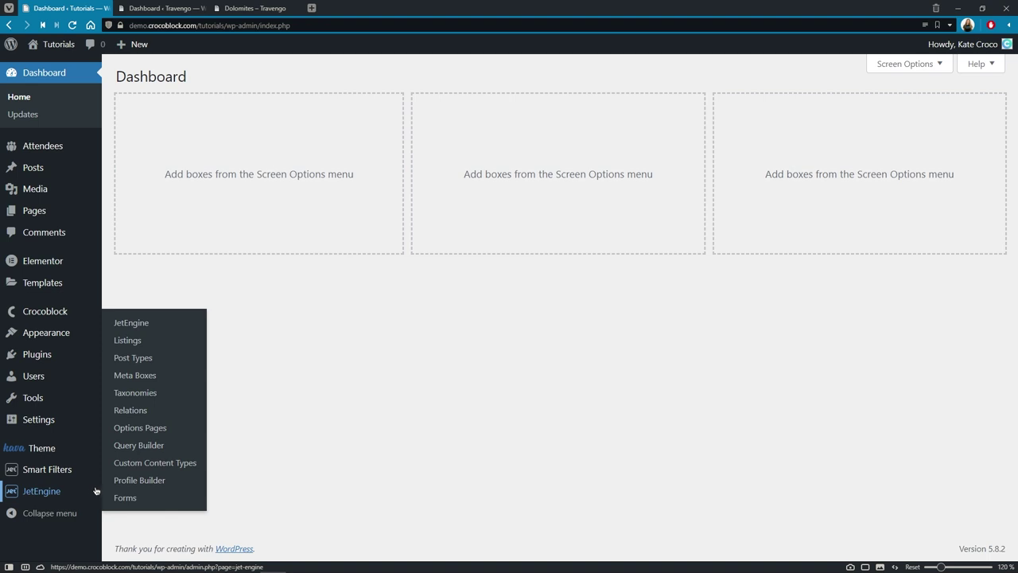
click(156, 463)
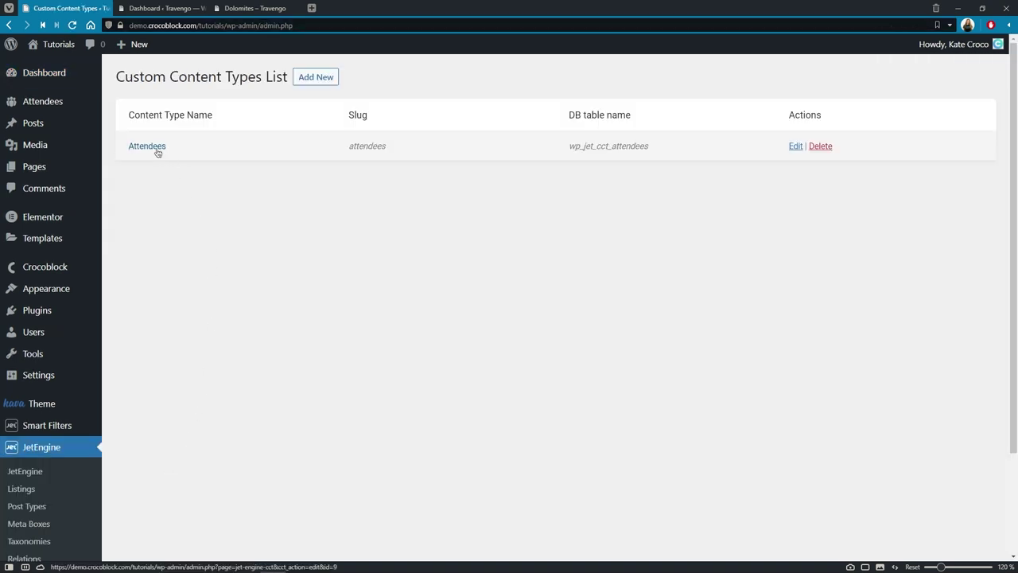
click(148, 146)
scroll(157, 152, down, 1)
scroll(158, 152, down, 3)
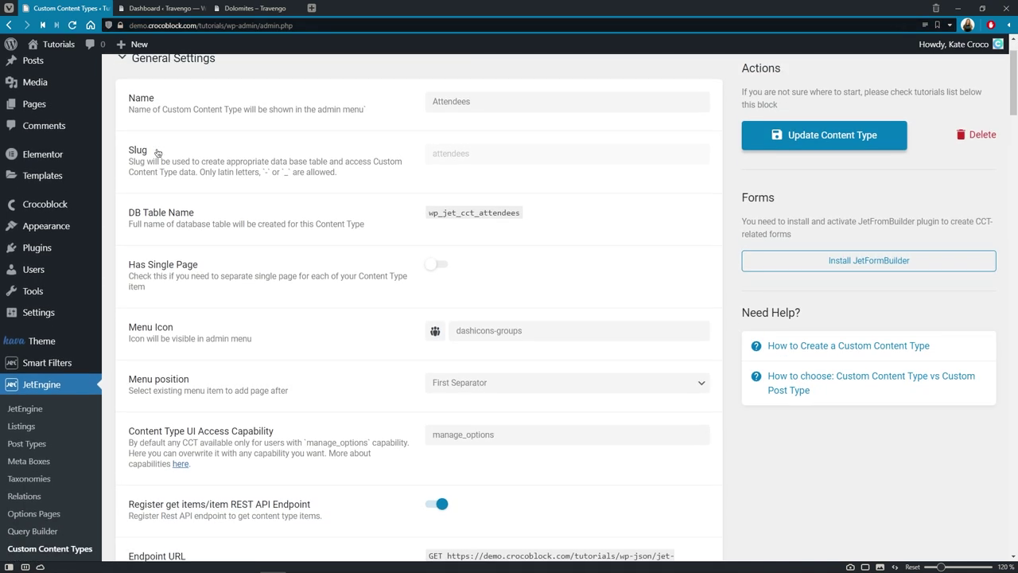
scroll(158, 152, down, 3)
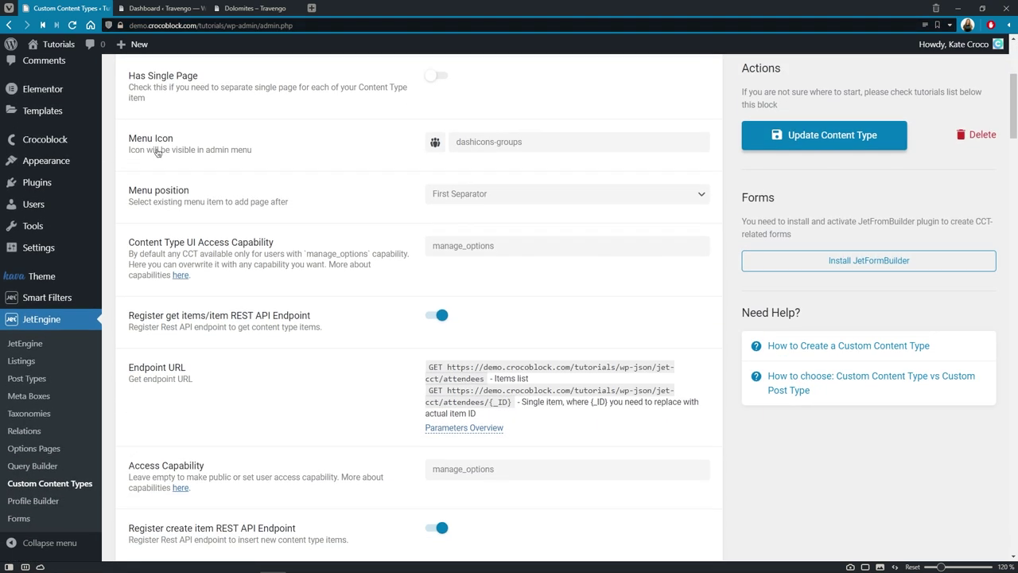
scroll(157, 152, down, 1)
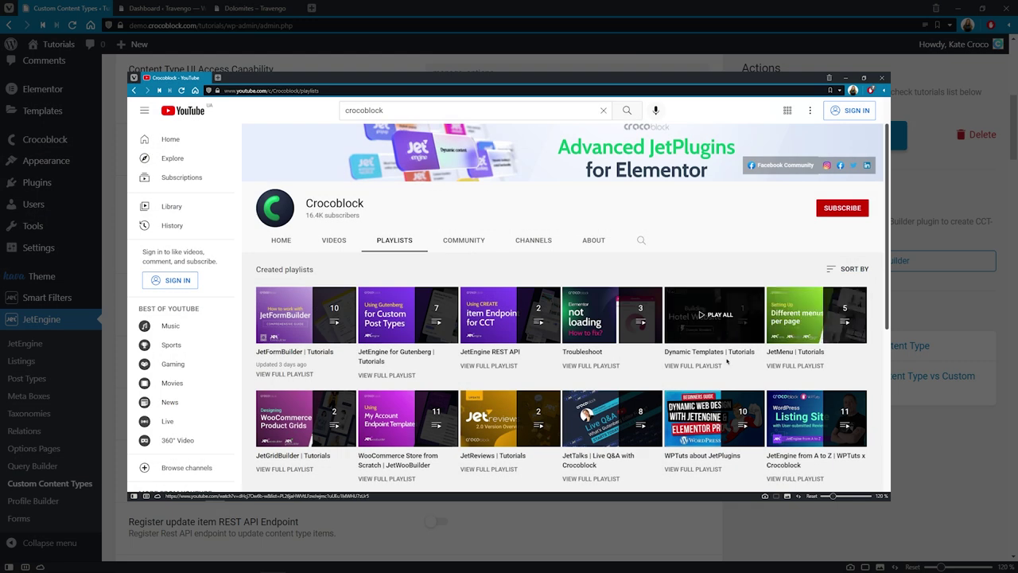
click(517, 366)
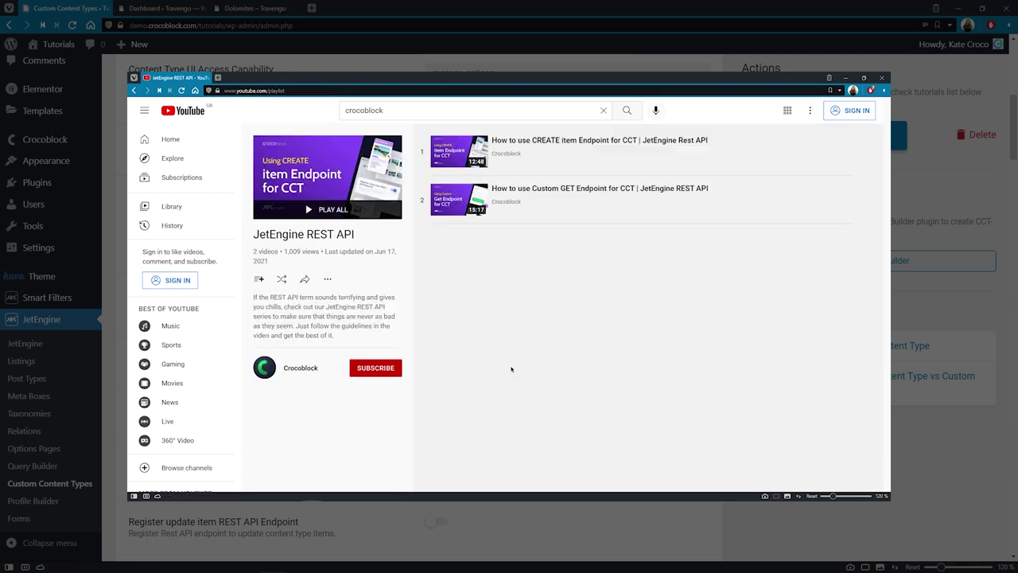
Step: Enable the update item REST API endpoint and inspect its URL with the {_ID} placeholder
scroll(268, 345, down, 2)
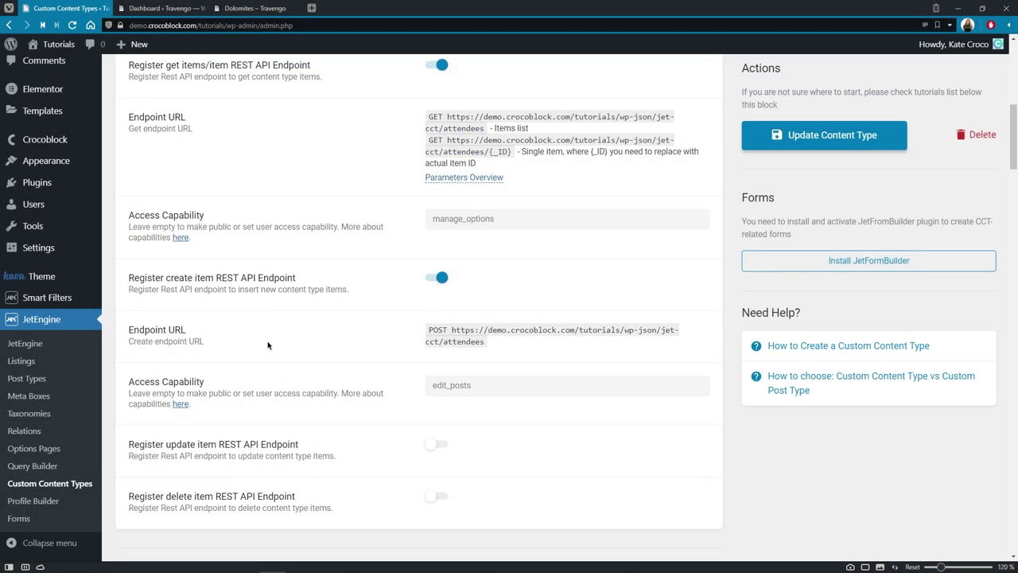
scroll(268, 344, down, 3)
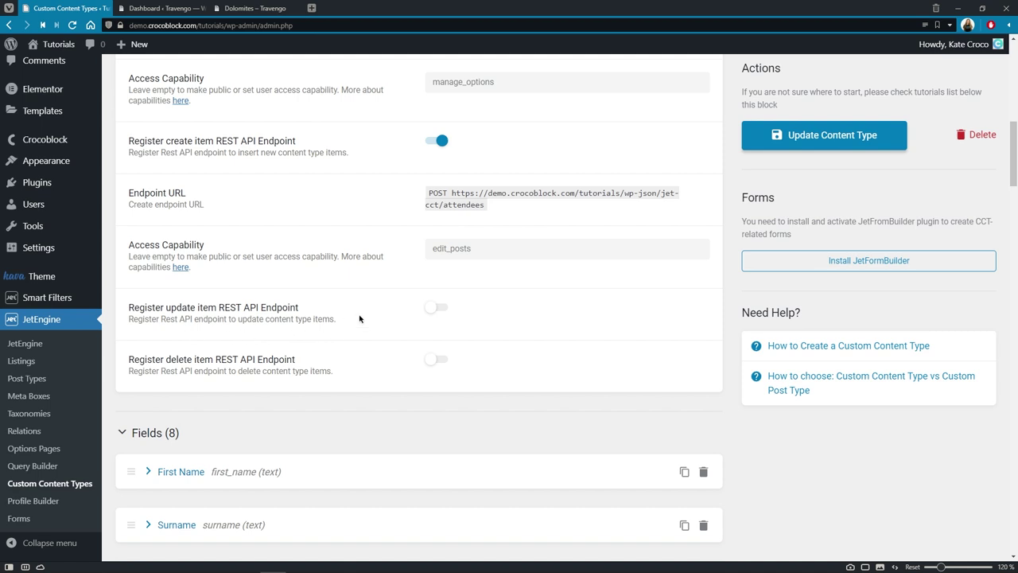
click(441, 310)
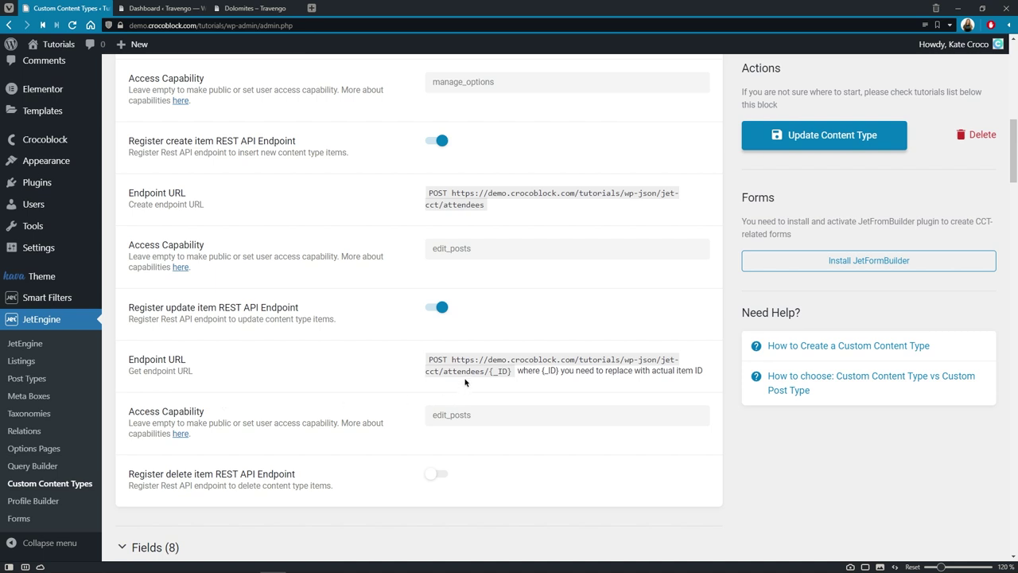
drag(452, 360, 513, 372)
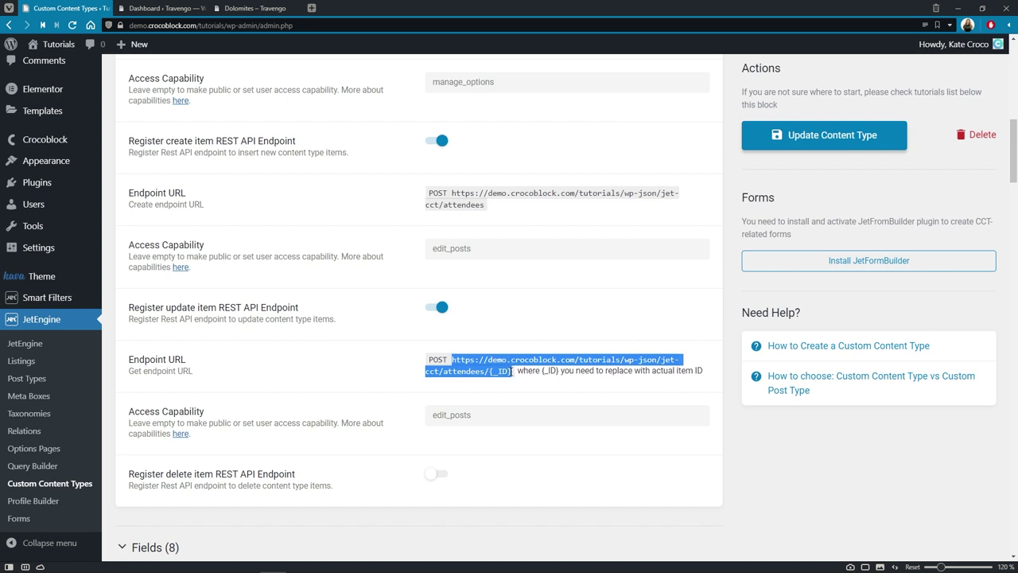
click(512, 371)
drag(512, 370, 486, 372)
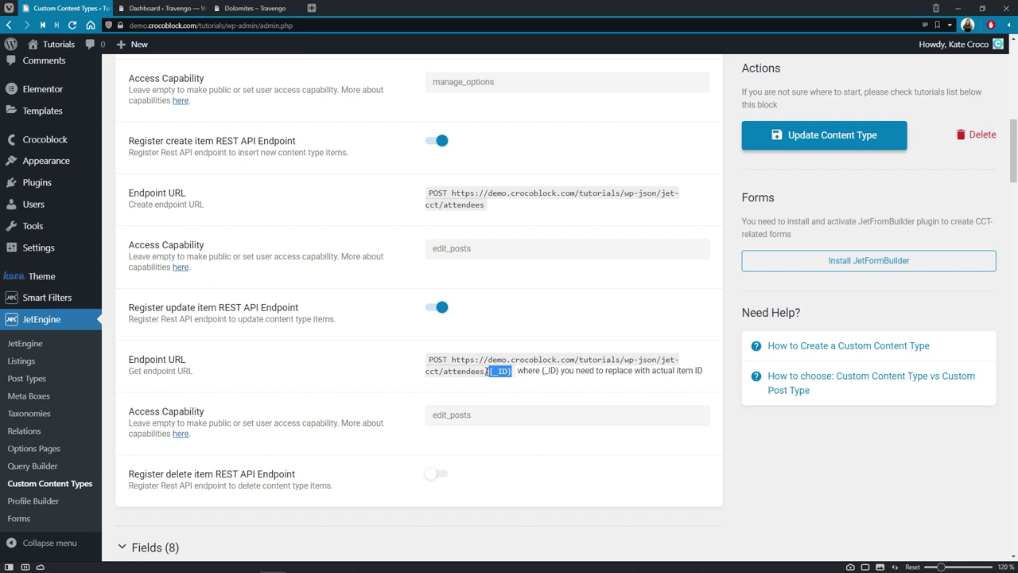
click(487, 371)
Step: Keep edit_posts as the access capability and save the Attendees content type
click(492, 412)
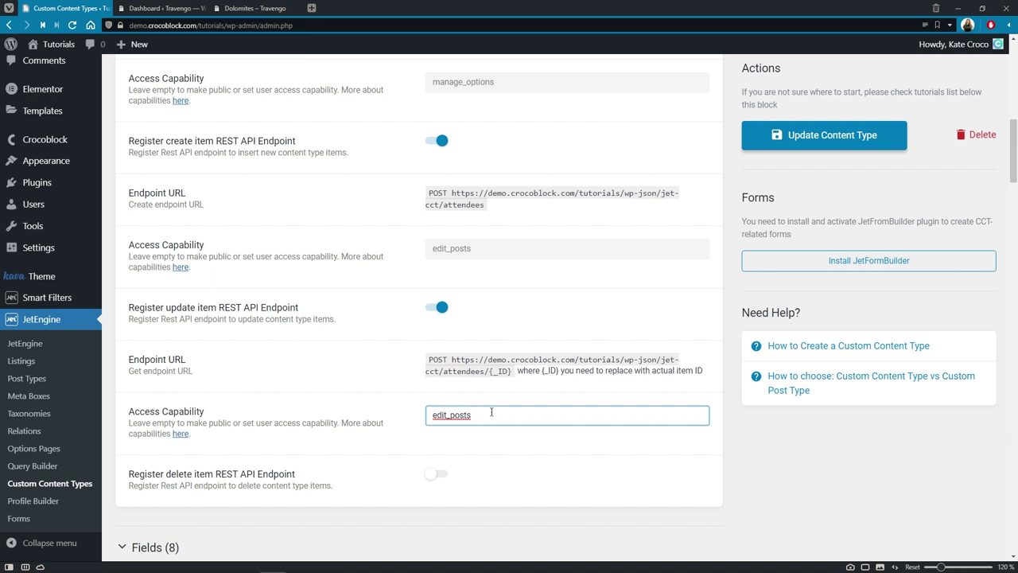
click(490, 404)
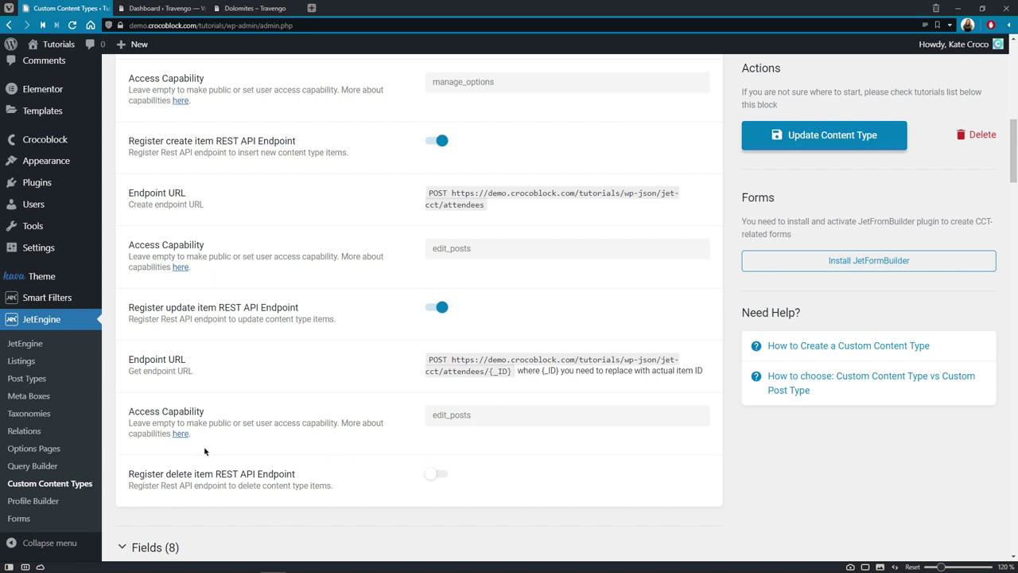
click(182, 434)
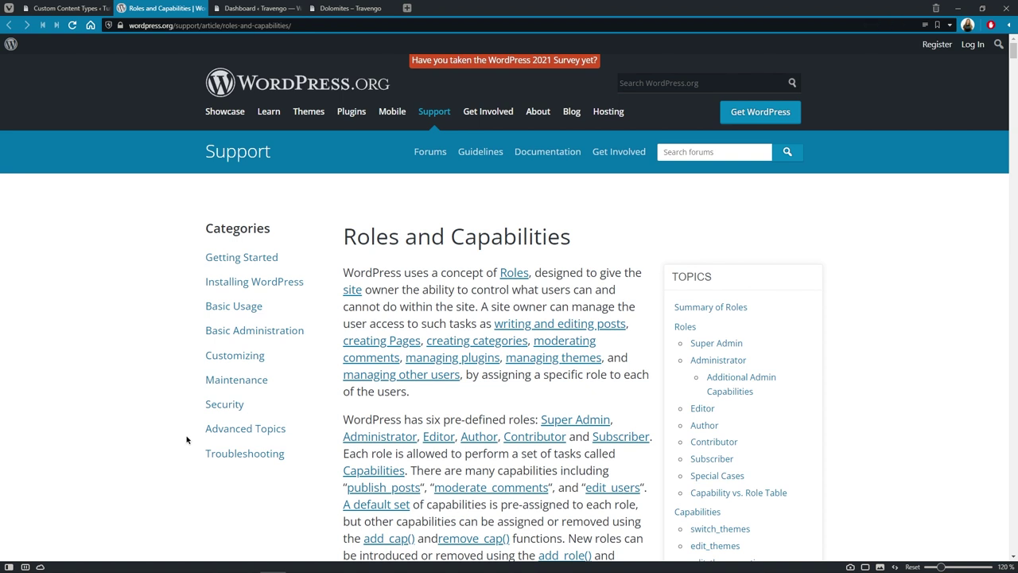
click(204, 9)
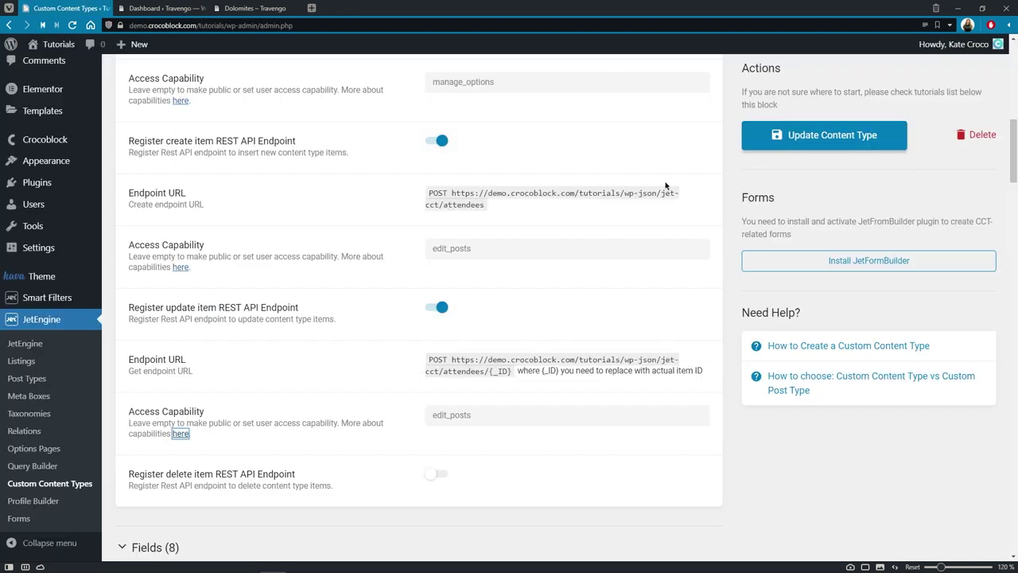
click(813, 147)
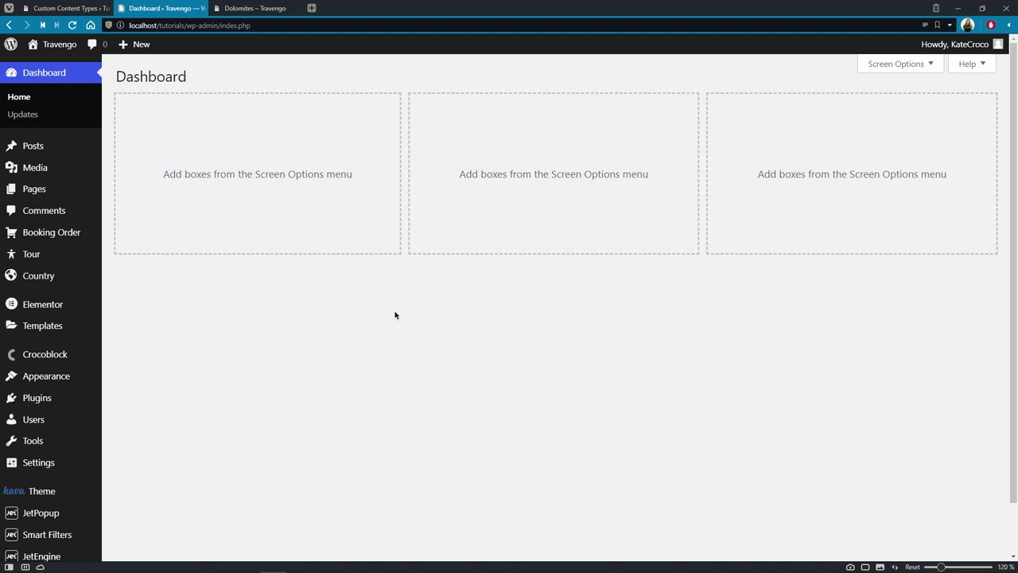
Step: Open the Travengo site's admin area from its dashboard
middle_click(595, 223)
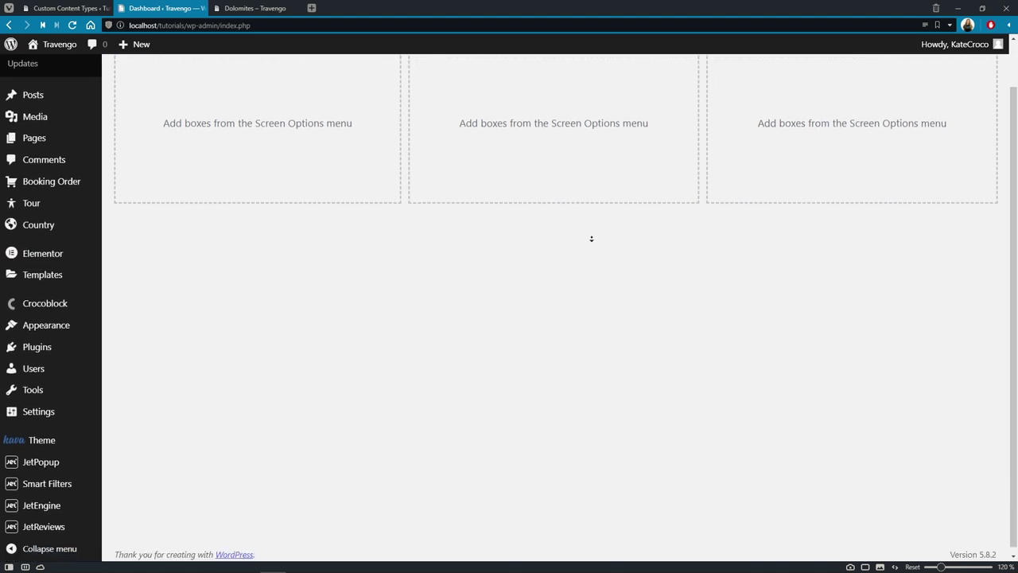
click(592, 241)
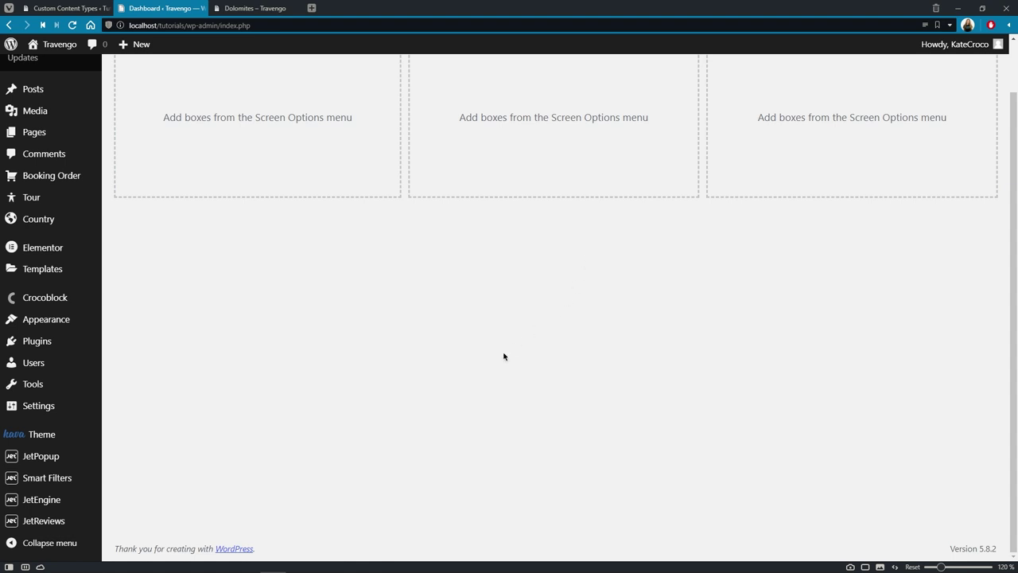
Step: Expand the Attendees REST API endpoint on Travengo and review its name, URL and items path
click(86, 504)
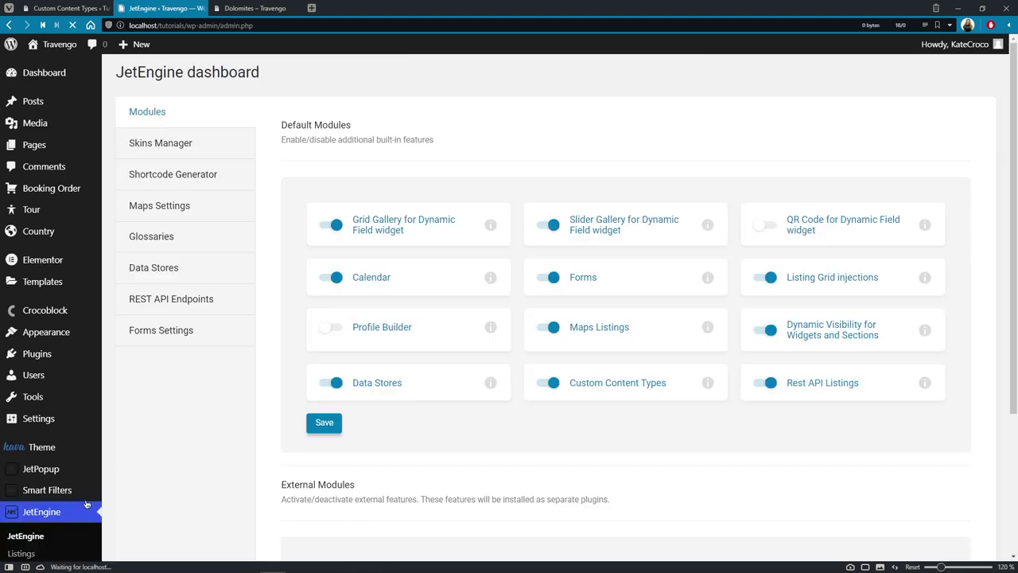
click(244, 307)
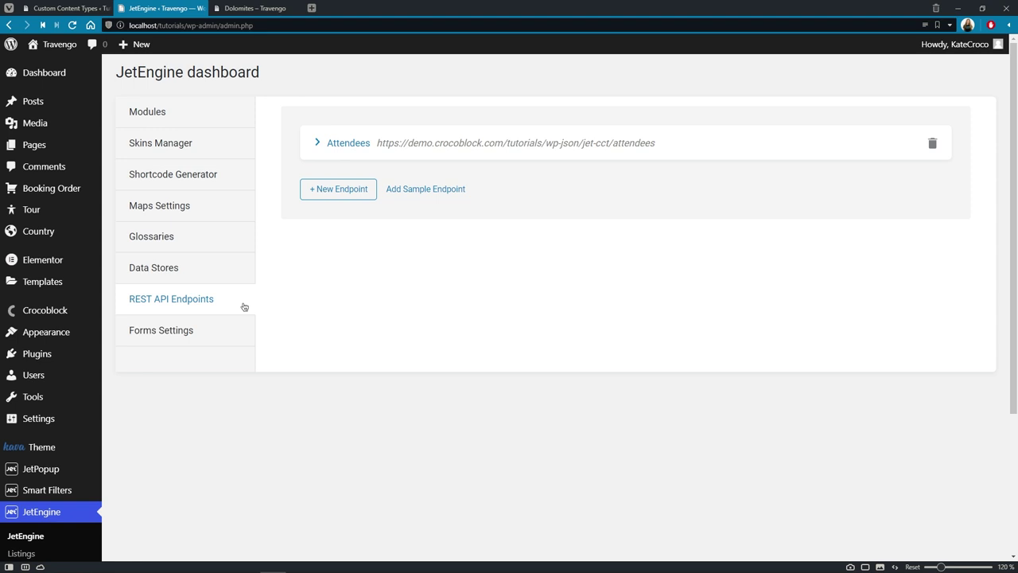
click(321, 151)
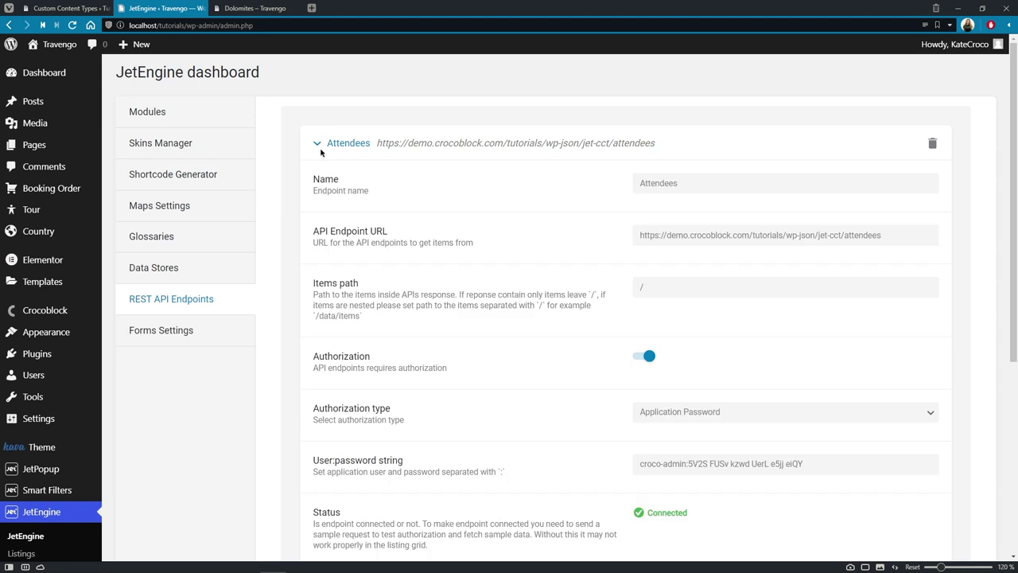
scroll(320, 152, down, 1)
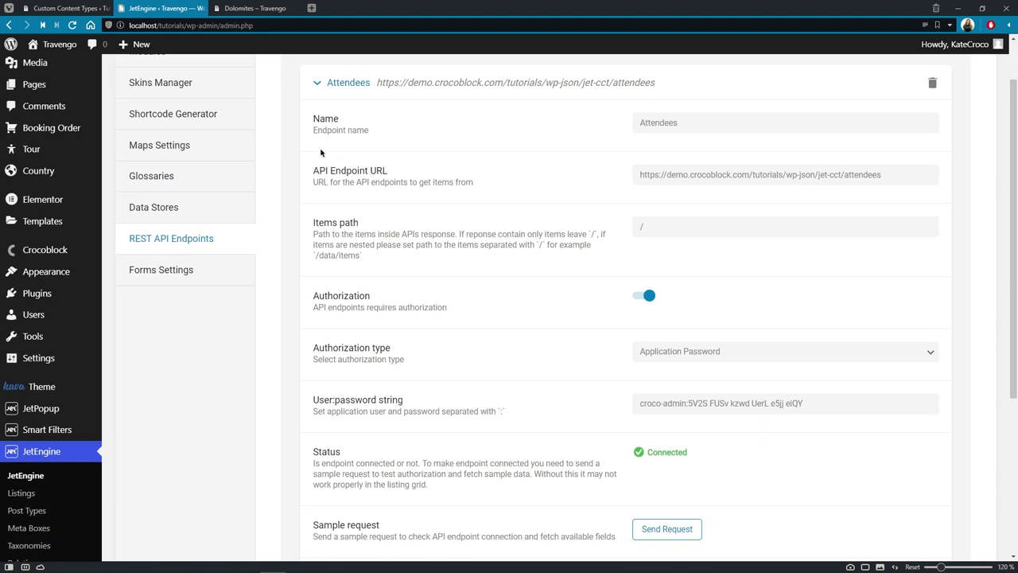
click(692, 122)
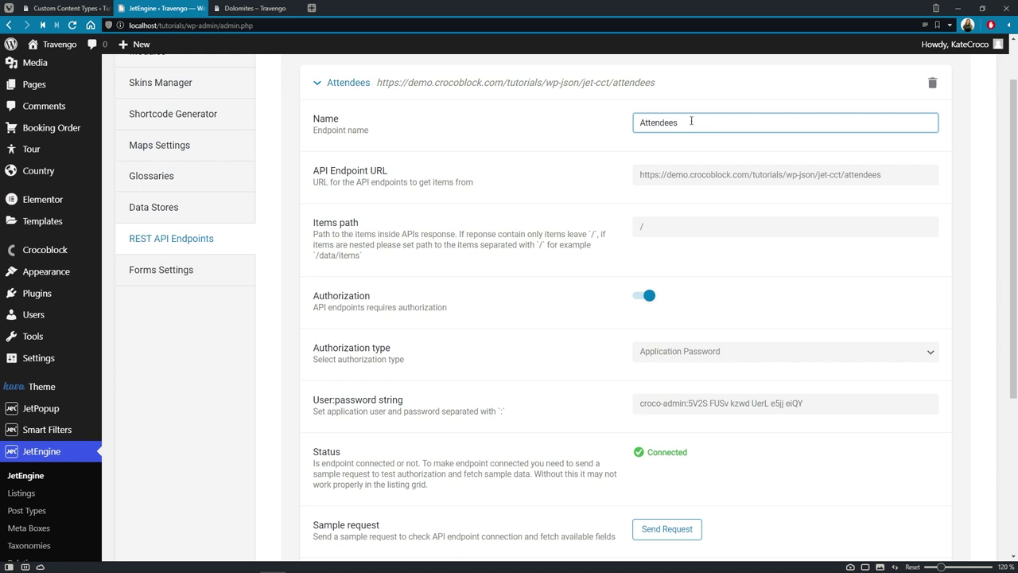
click(897, 174)
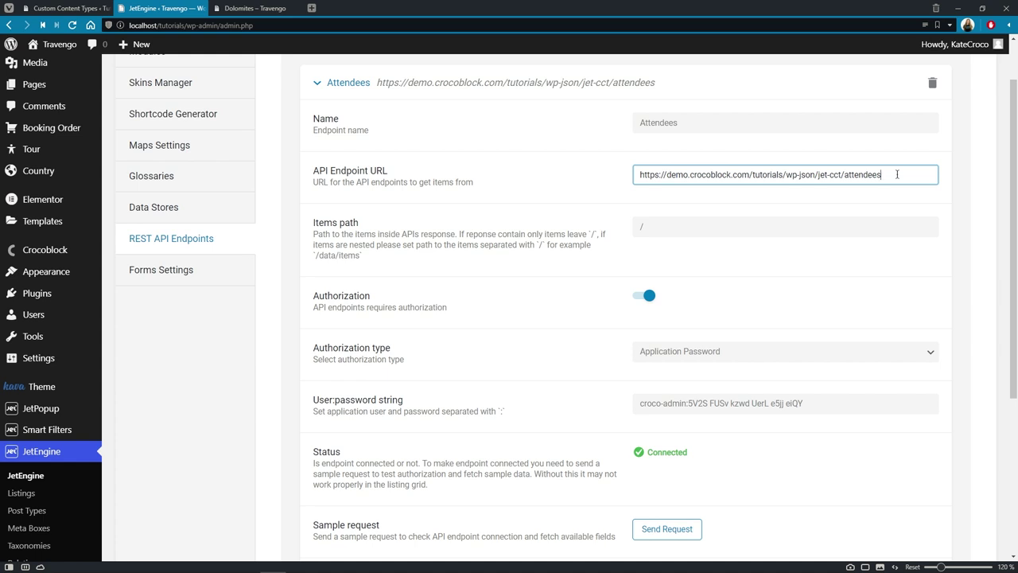
click(880, 224)
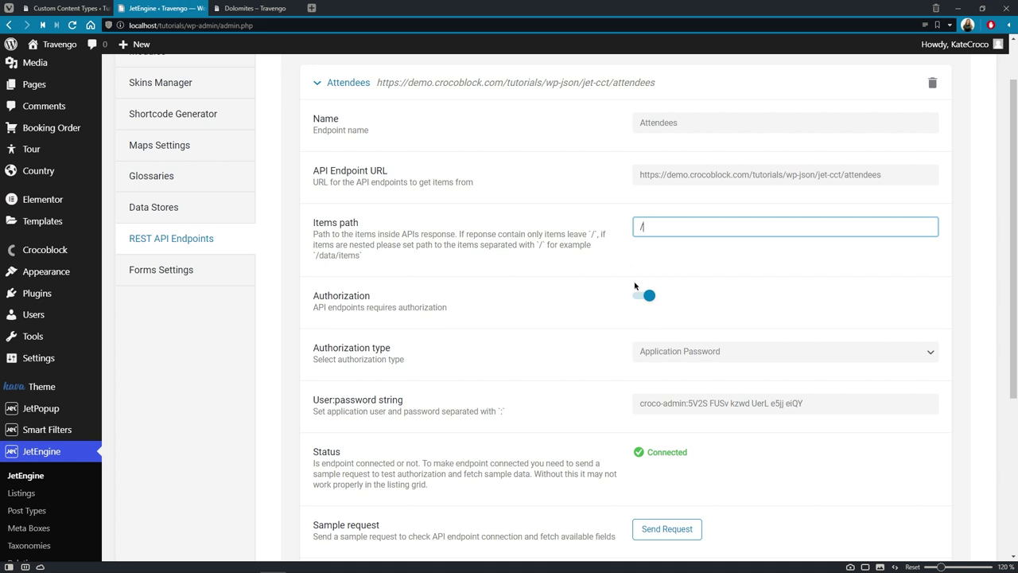
Step: Keep Application Password authorization and check the application user credentials
click(929, 356)
click(931, 356)
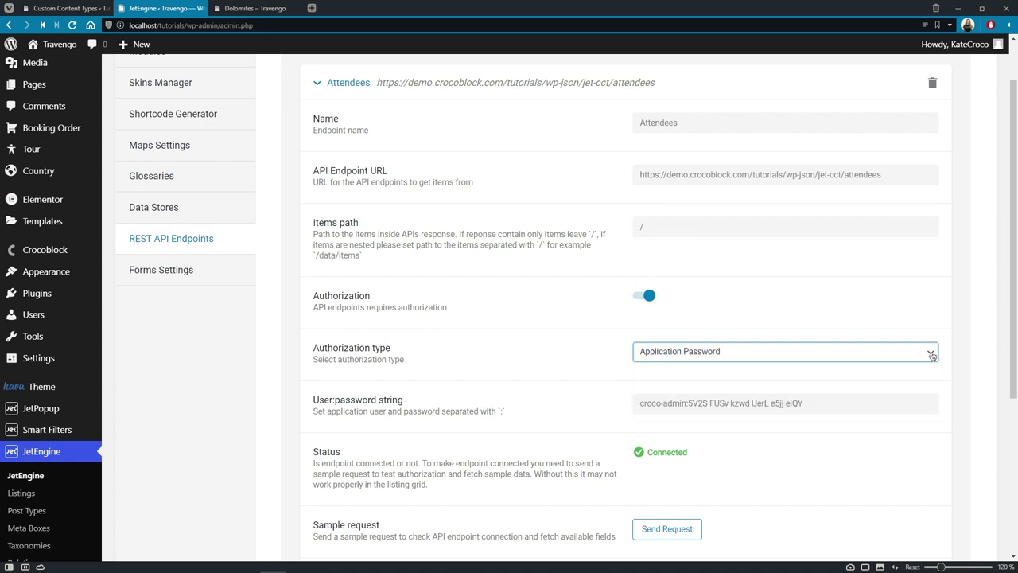
click(920, 403)
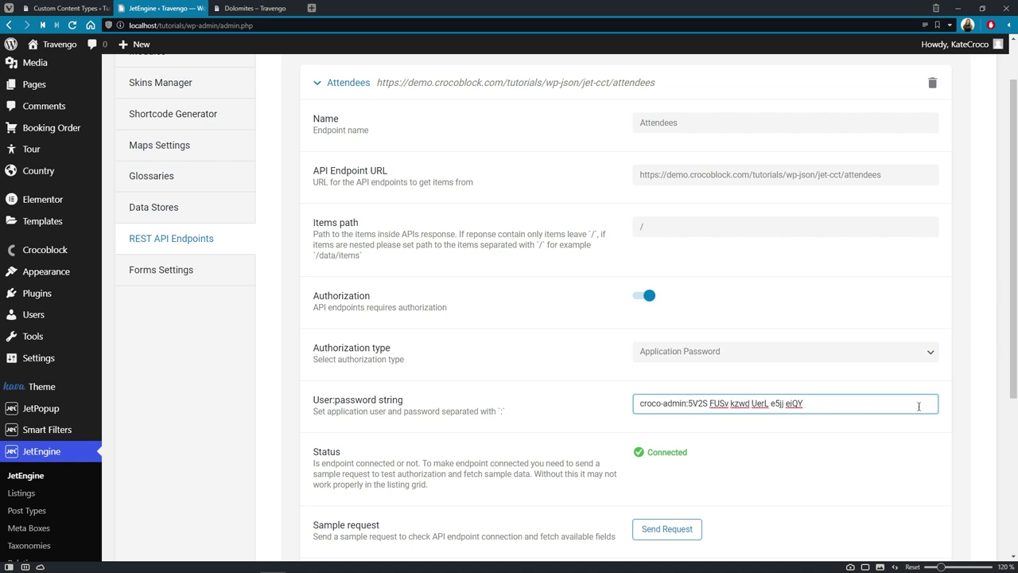
click(917, 463)
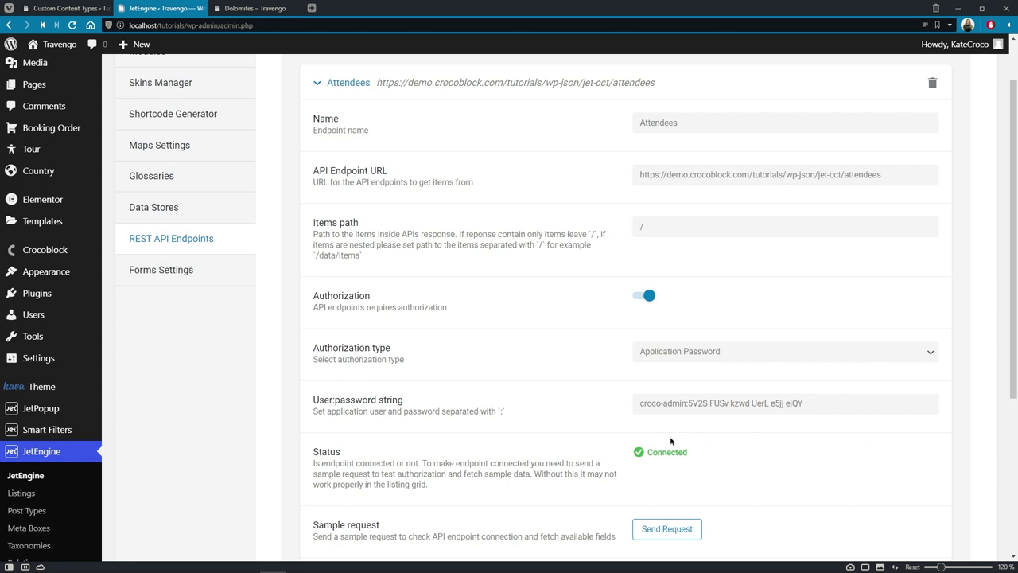
Step: Send a sample request to test the Attendees endpoint, then save its settings
click(699, 529)
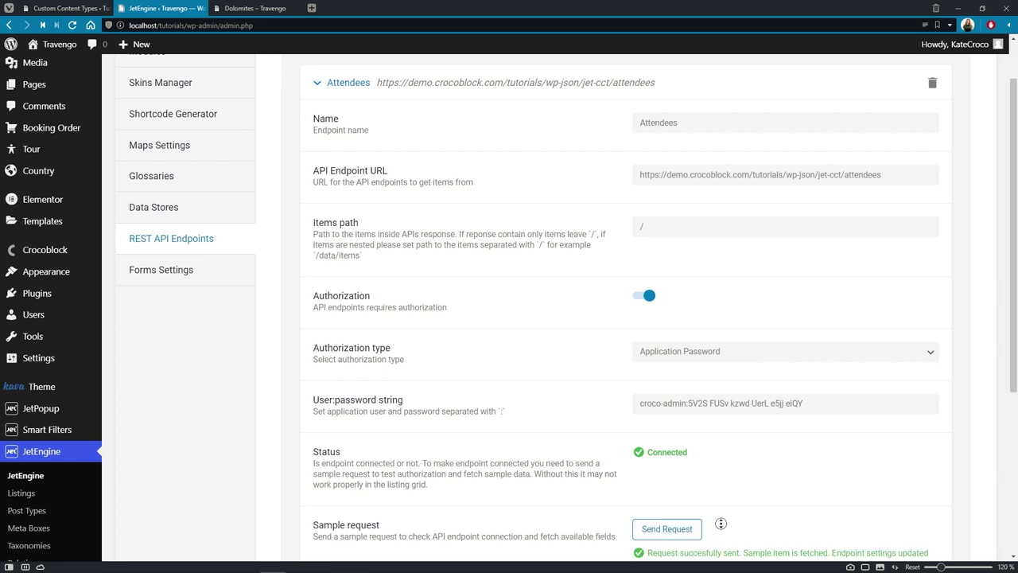
scroll(720, 524, down, 3)
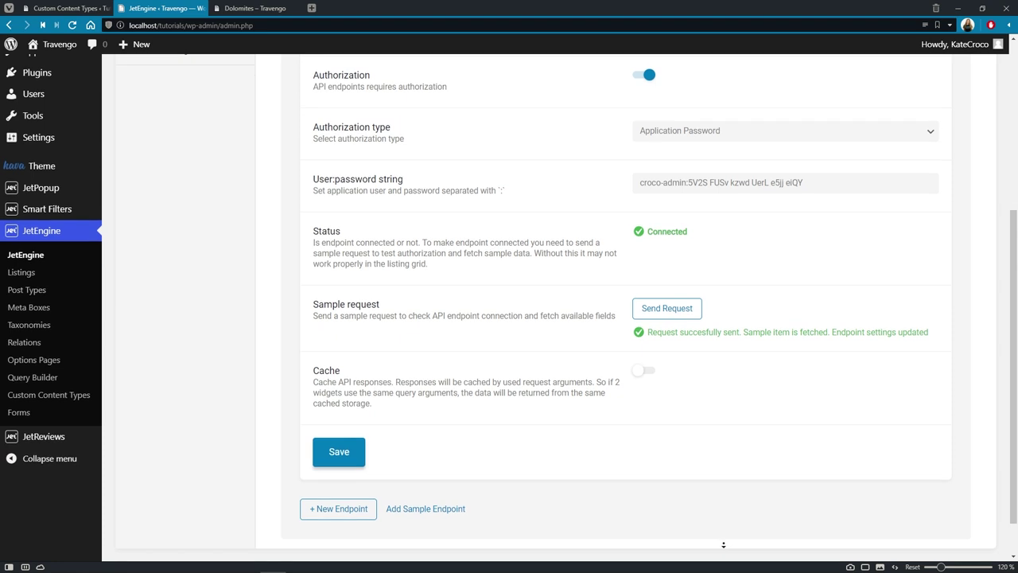
scroll(723, 545, down, 1)
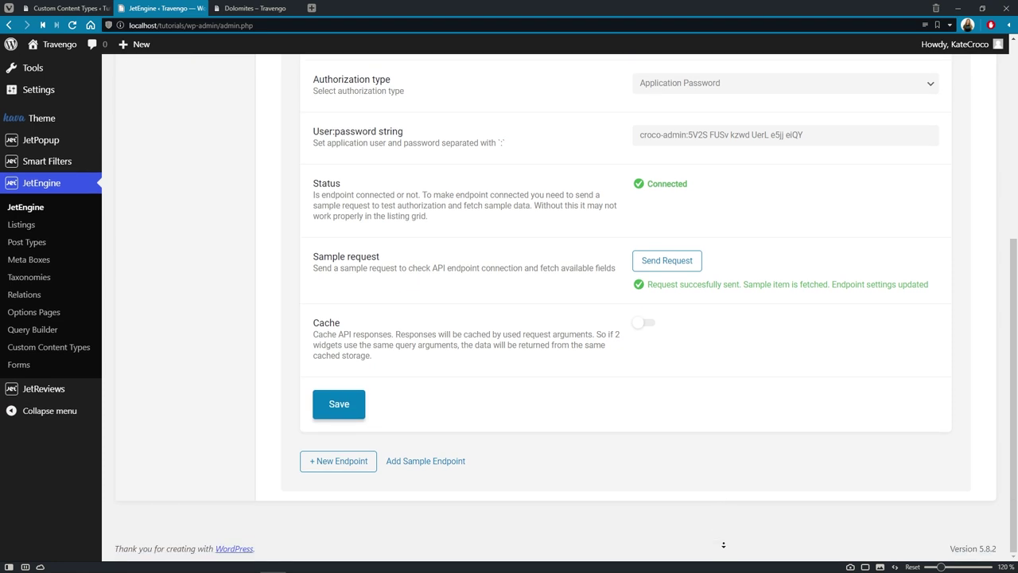
click(353, 416)
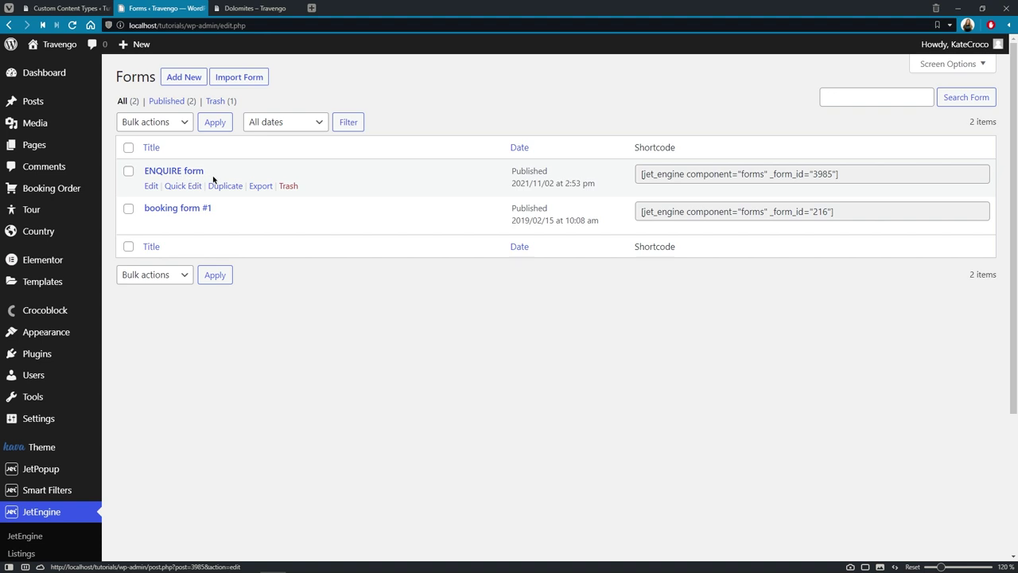
Step: Open the ENQUIRE form and review its REST API Request action's attendees URL and JSON body
click(152, 188)
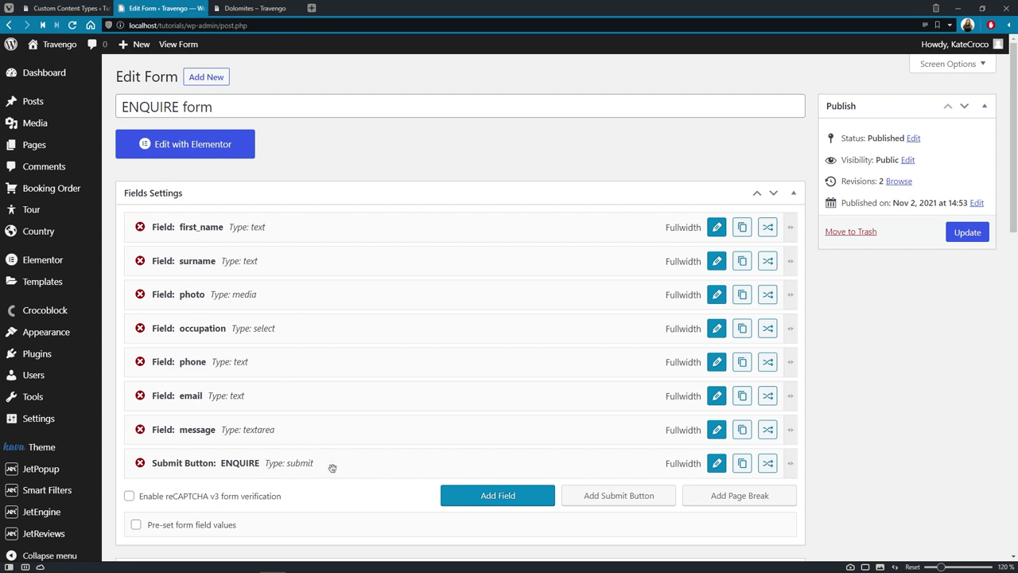
scroll(333, 467, down, 2)
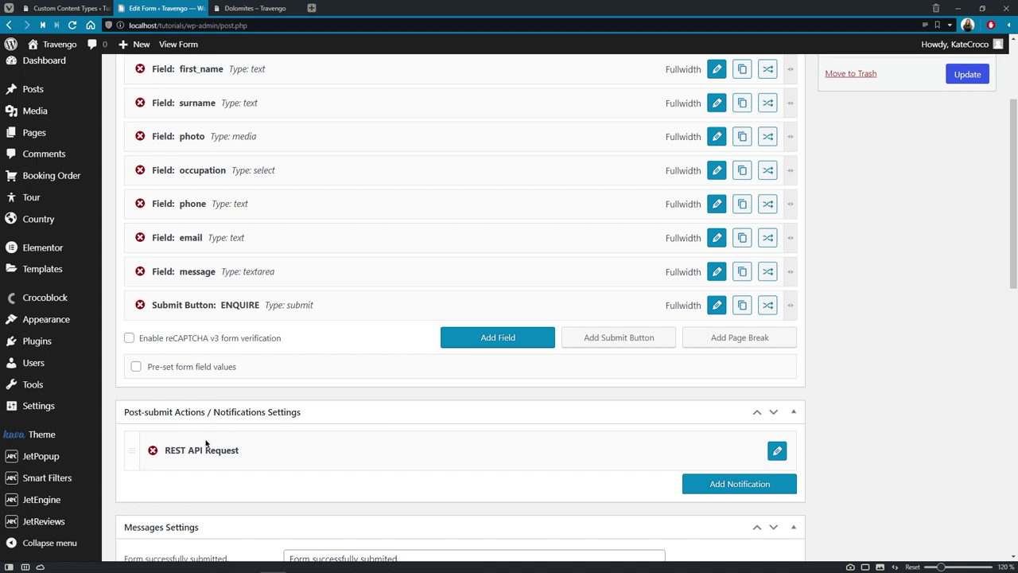
click(785, 451)
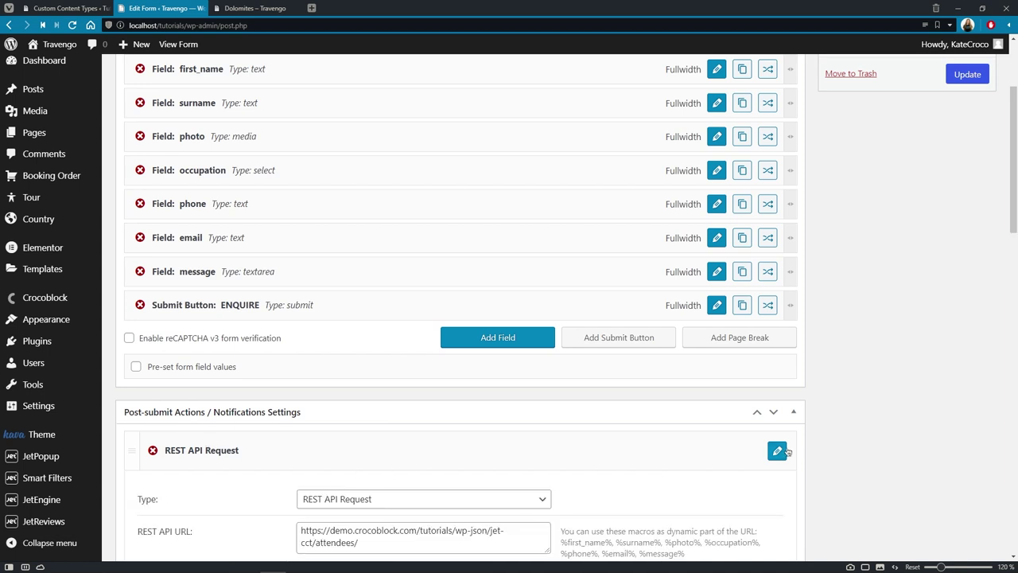
scroll(787, 452, down, 2)
scroll(787, 451, down, 3)
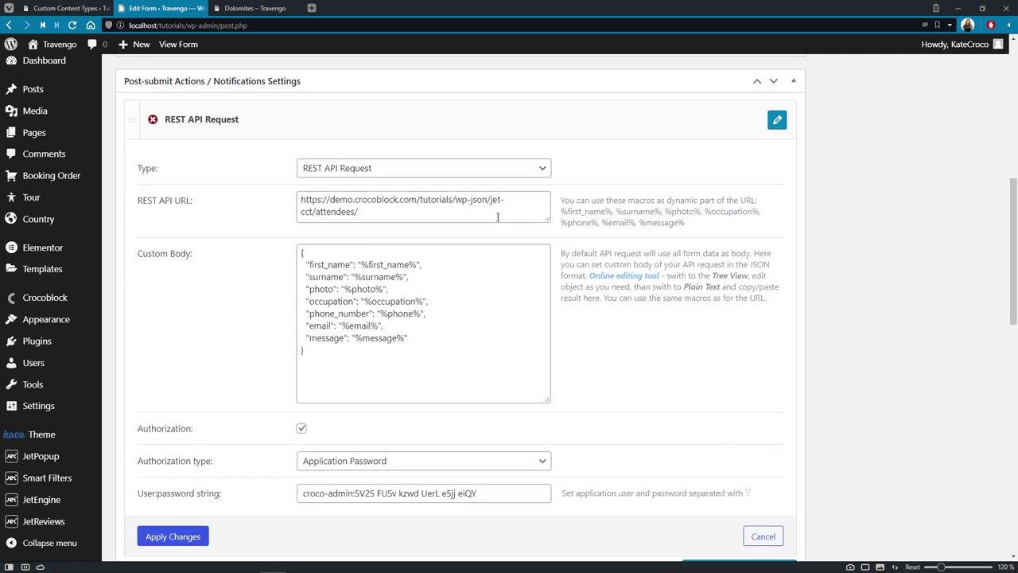
click(498, 214)
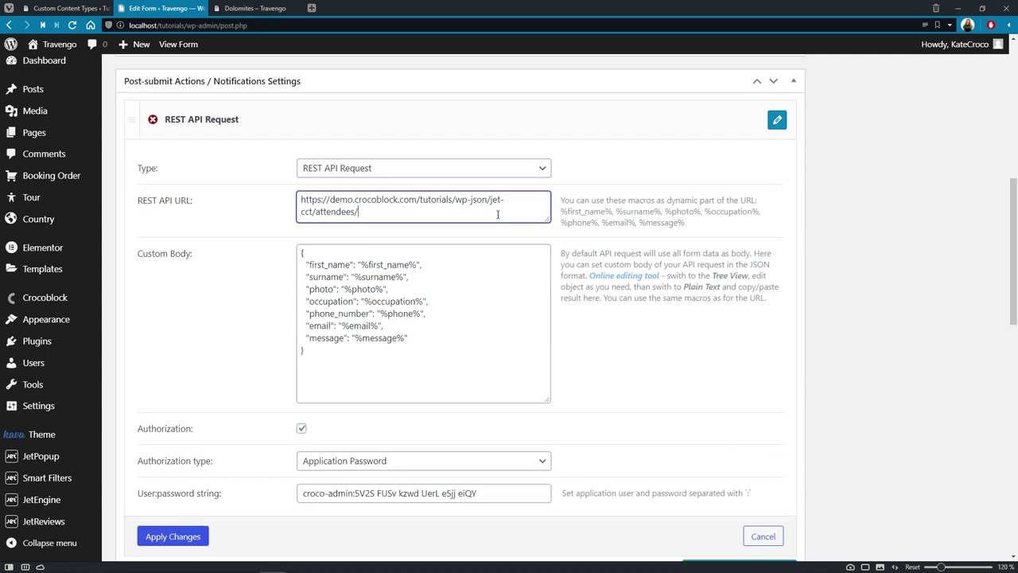
click(484, 352)
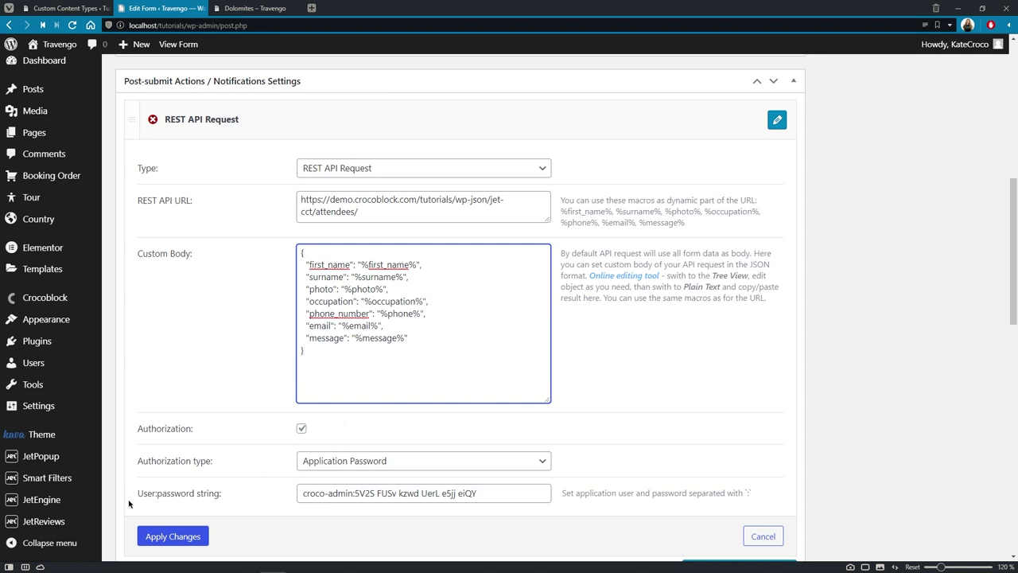
Step: Duplicate the ENQUIRE form and start editing the ENQUIRE form (Copy)
mouse_move(83, 510)
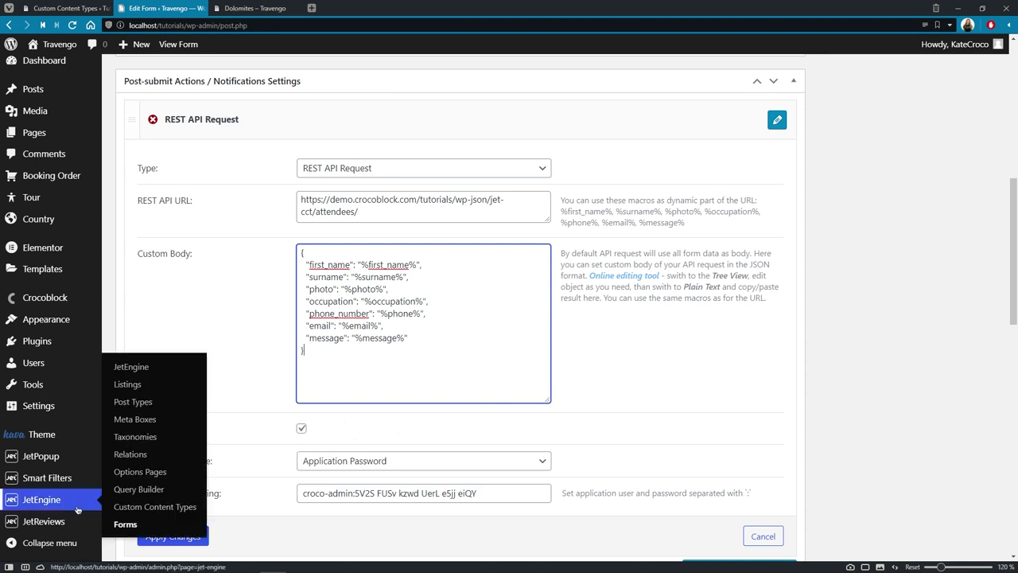
click(127, 524)
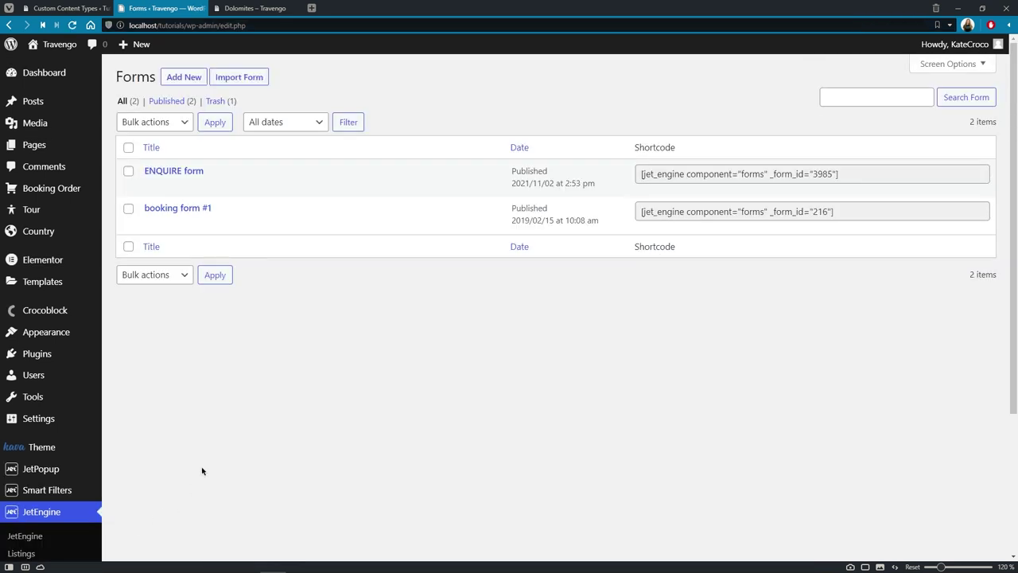
mouse_move(156, 185)
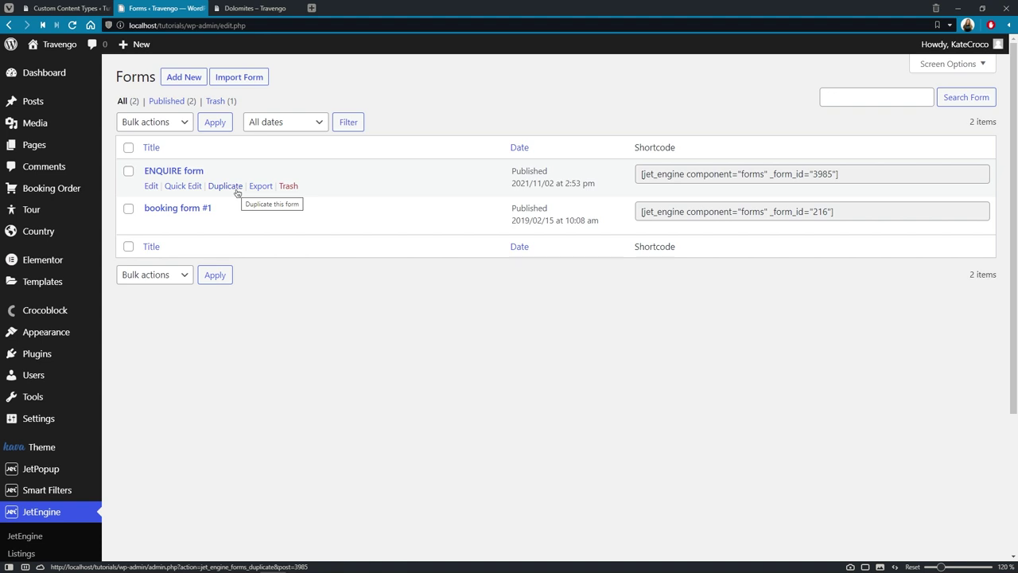
click(225, 186)
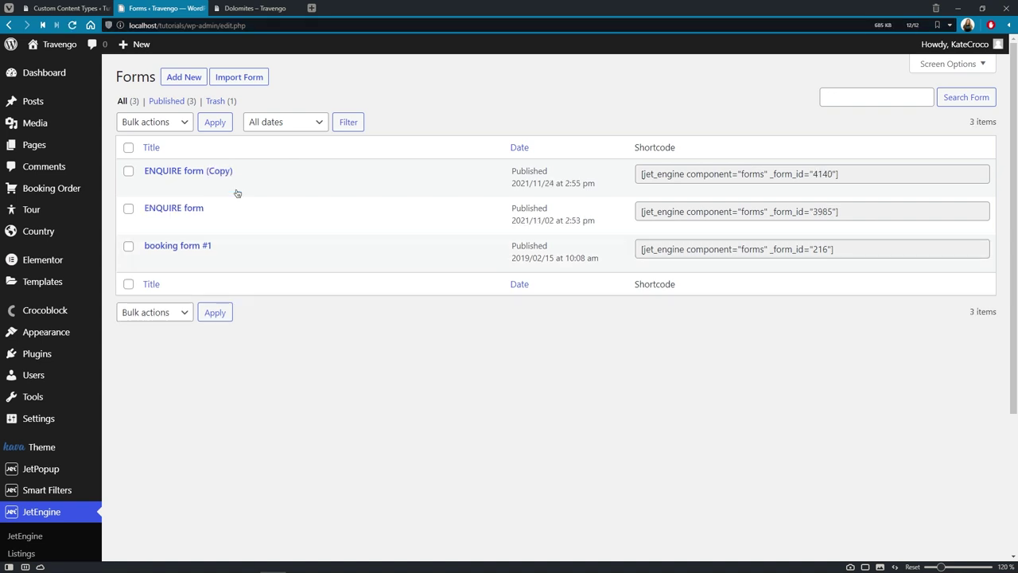
click(151, 186)
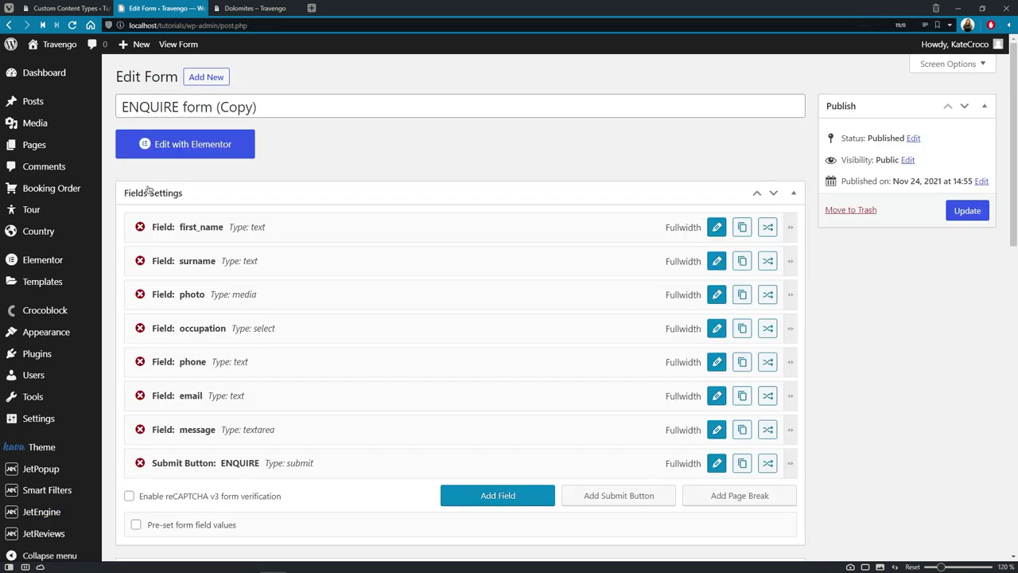
Step: Rename the copied form to 'EDIT ATTENDEE form'
click(266, 109)
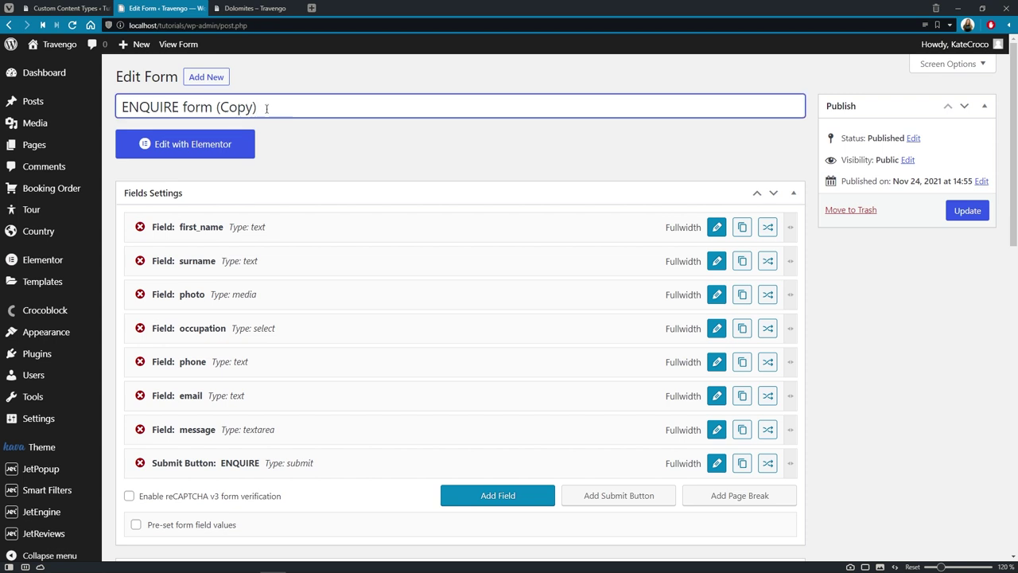
key(ctrl+a)
text(EDIT ATTEND)
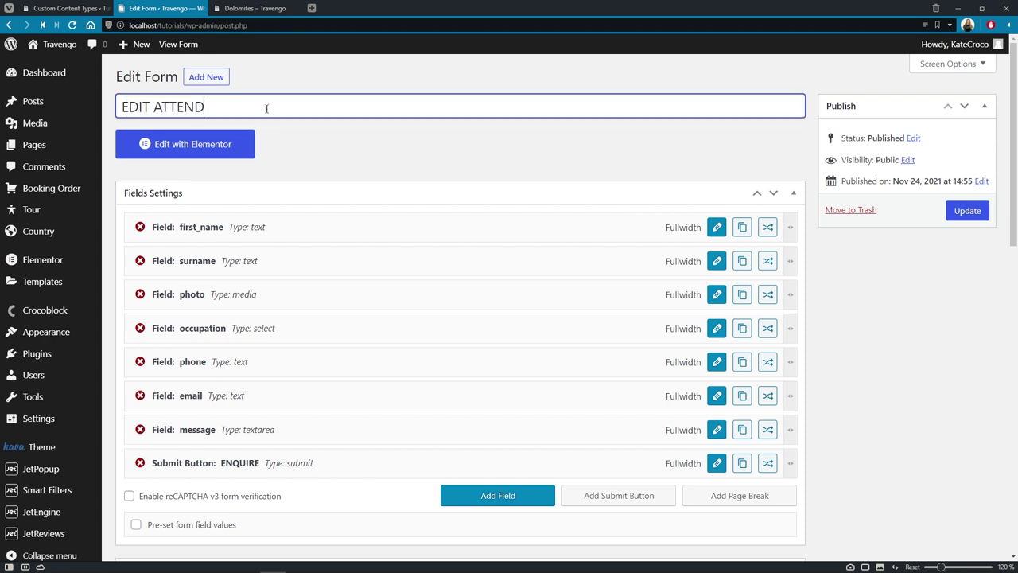
text(EE form)
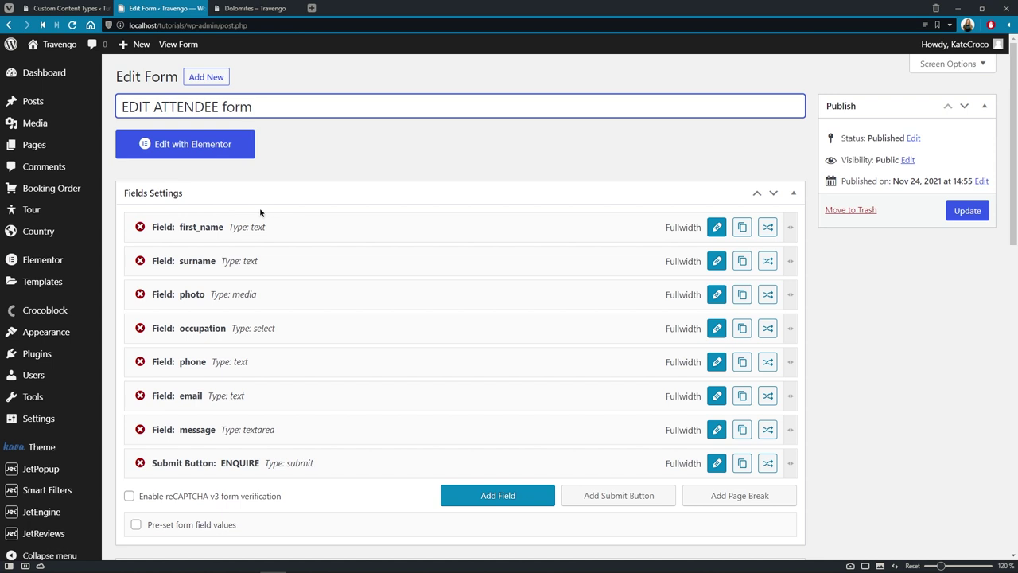
Step: Add a new field and move it to the top of the form
click(537, 497)
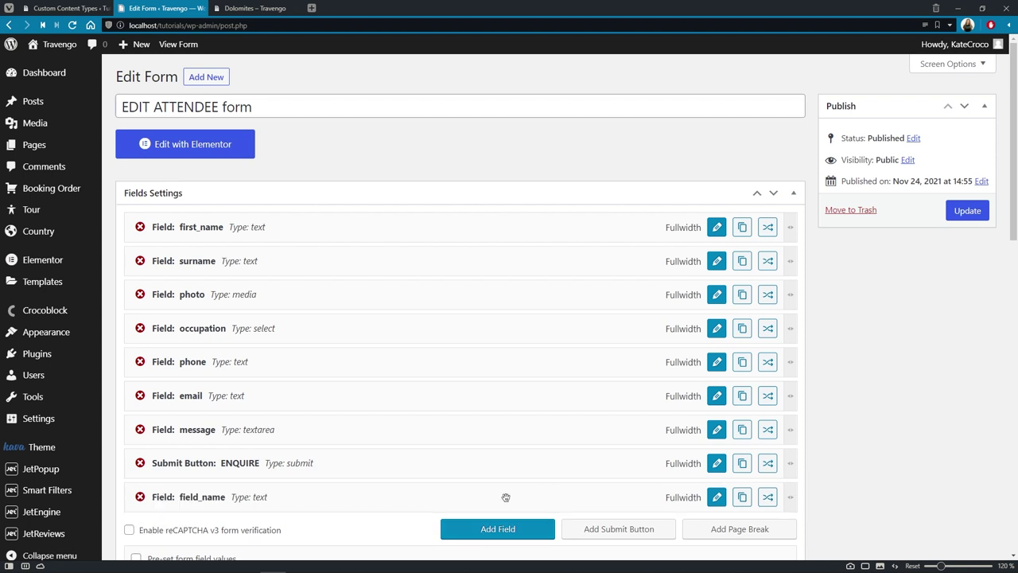
drag(493, 496, 496, 233)
click(723, 236)
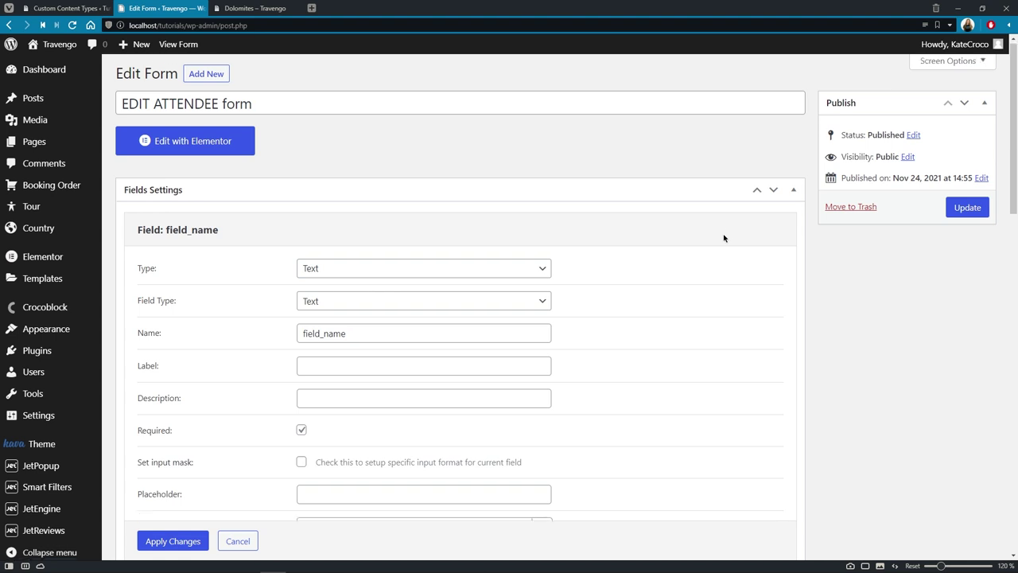
scroll(724, 238, down, 1)
scroll(724, 238, down, 1)
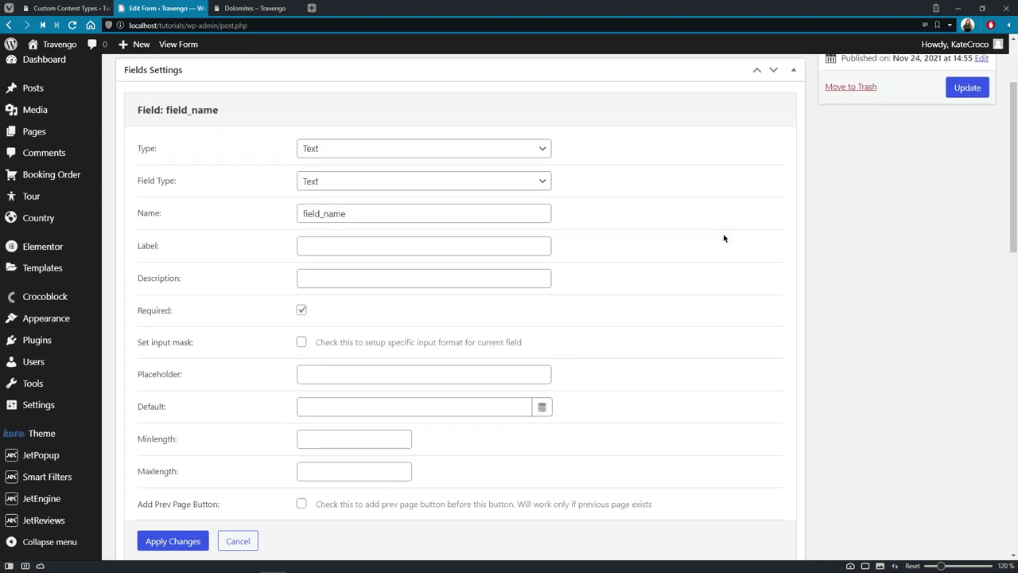
Step: Make the top field a Text field named id with label Item ID
click(542, 151)
click(542, 152)
click(544, 182)
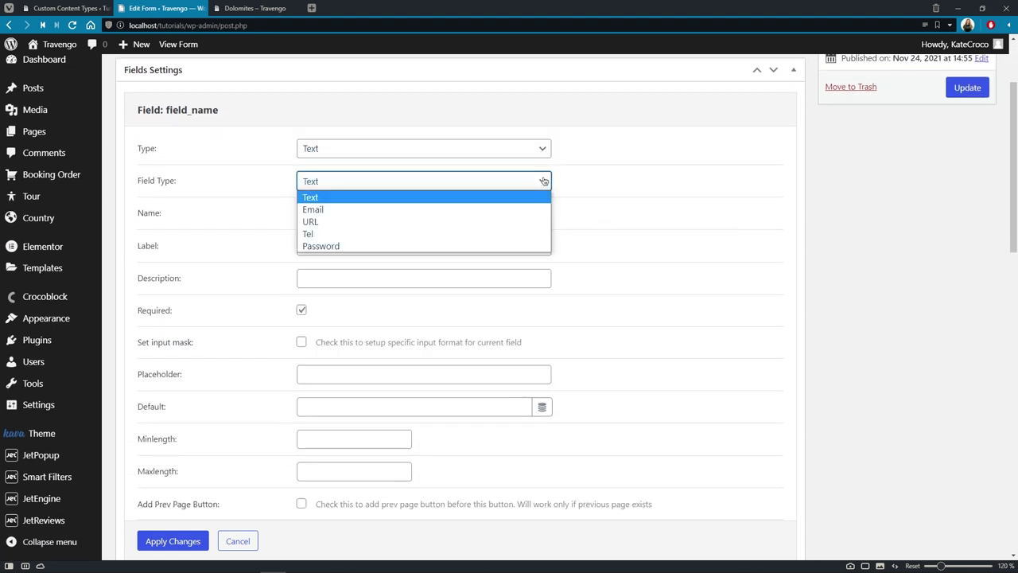
click(543, 182)
click(540, 210)
key(ctrl+a)
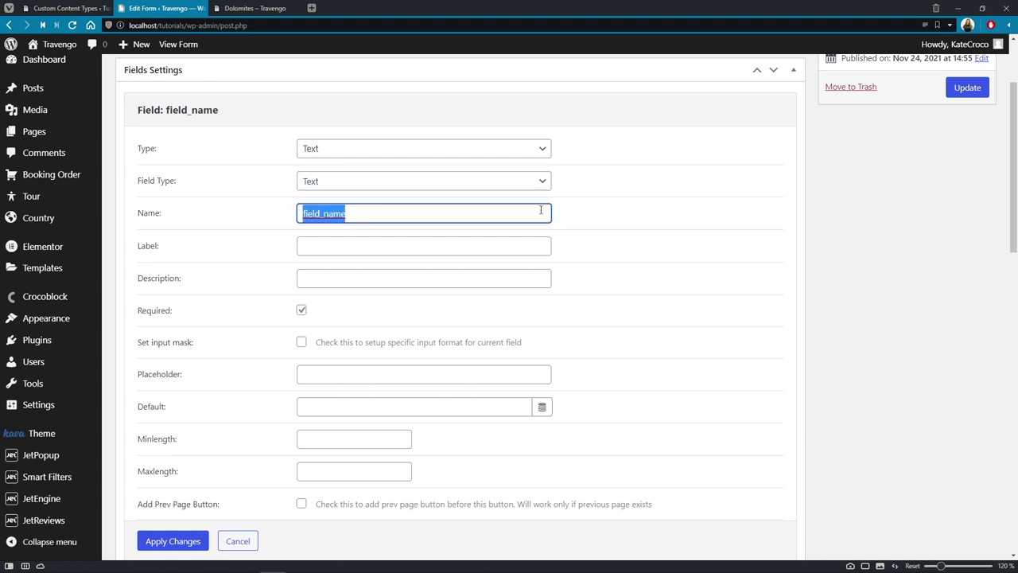
text(id)
click(540, 246)
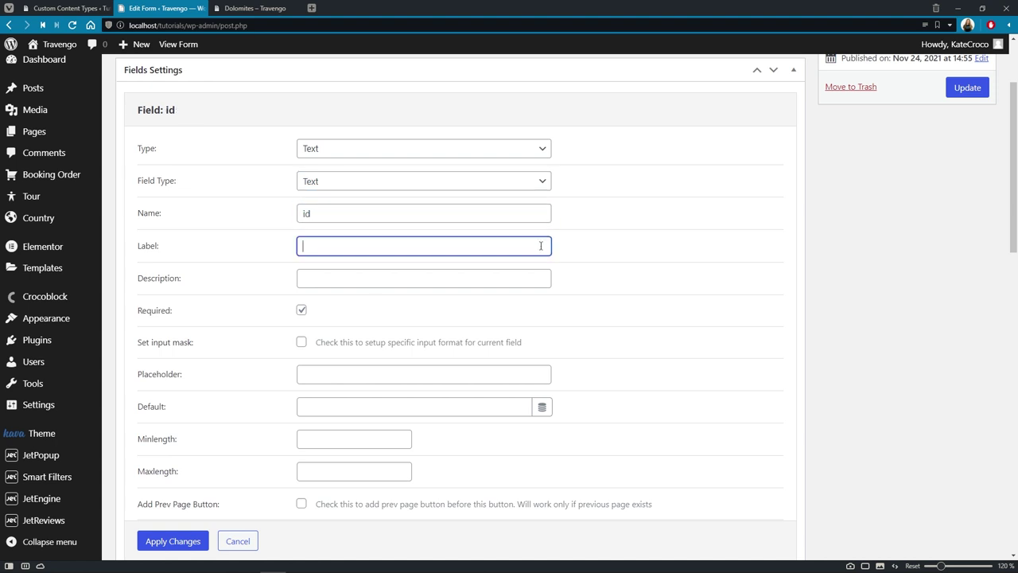
text(Item ID)
click(539, 273)
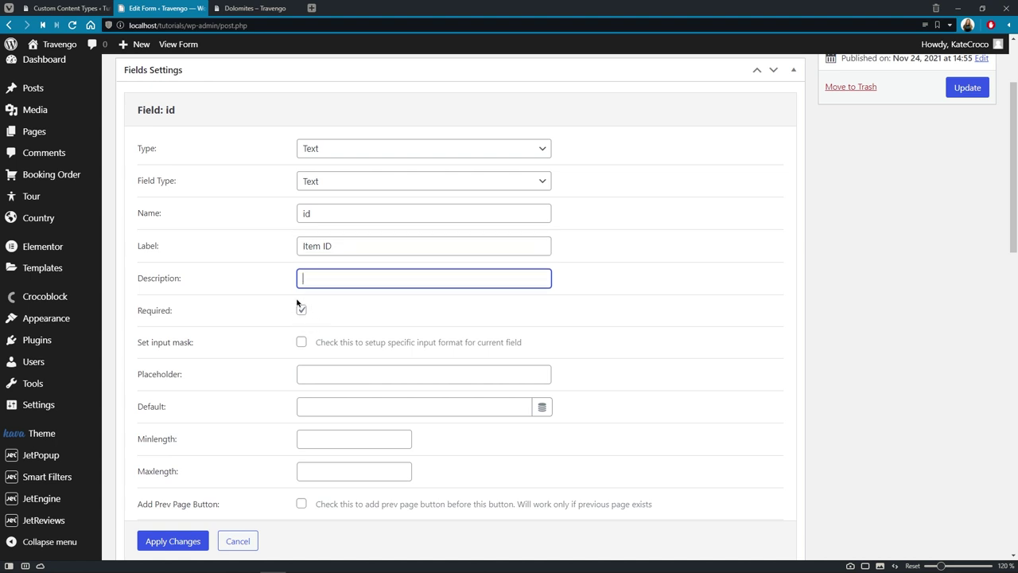
click(206, 541)
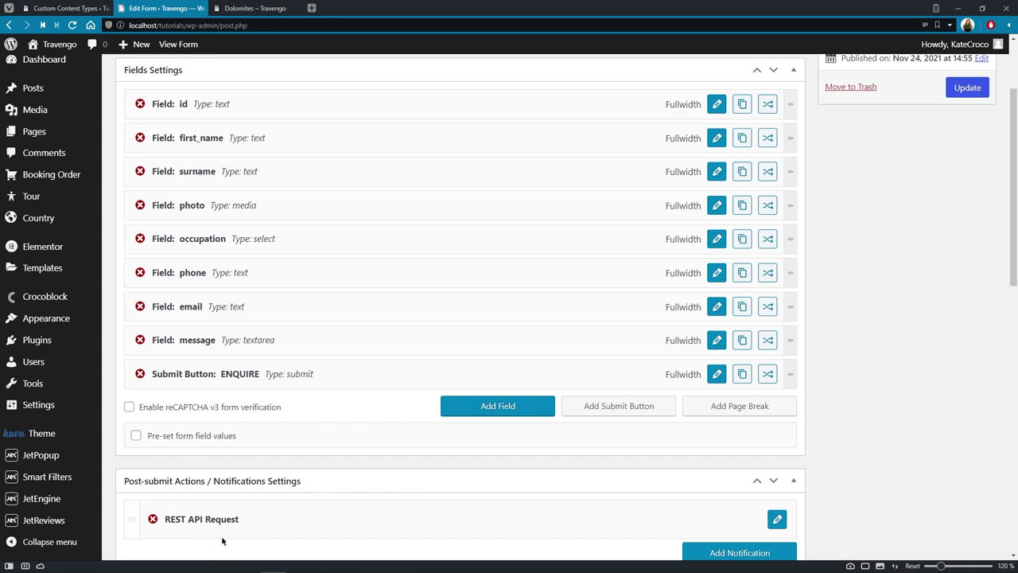
Step: Change the submit button label from ENQUIRE to SAVE
click(717, 375)
click(409, 146)
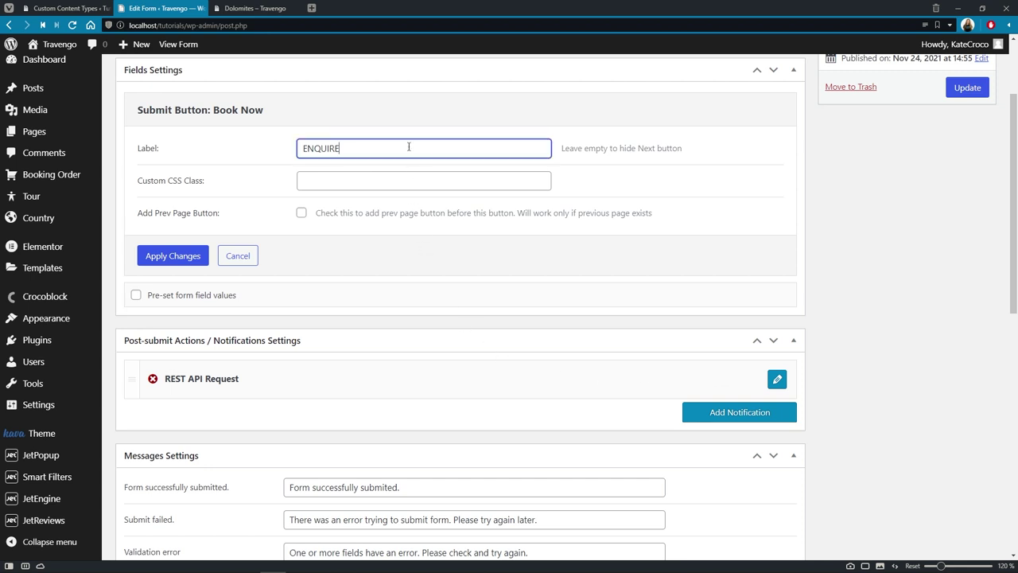
key(ctrl+a)
text(SAVE)
click(184, 257)
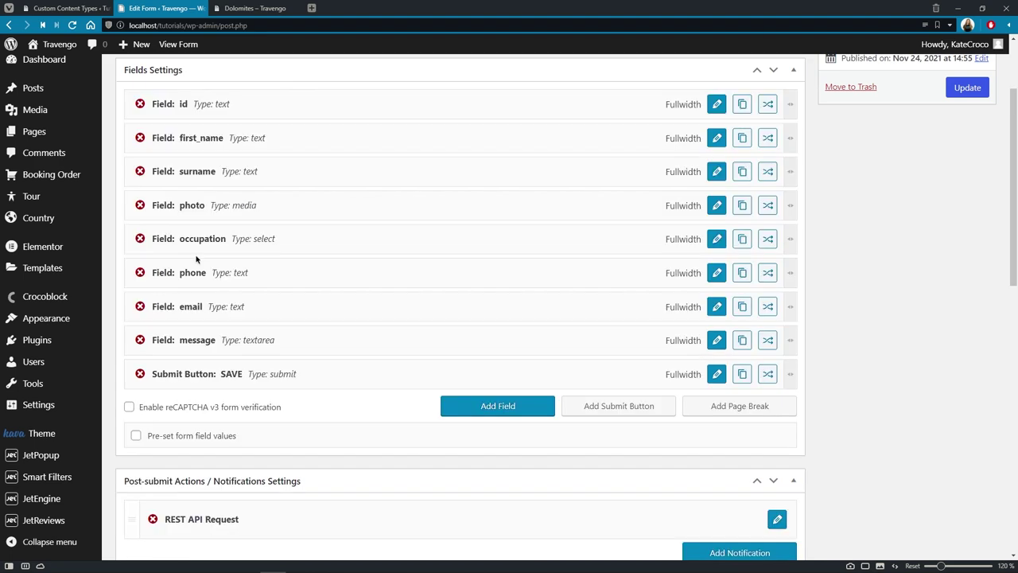
Step: Open the REST API Request action and copy the %id% macro from its help text
scroll(196, 258, down, 3)
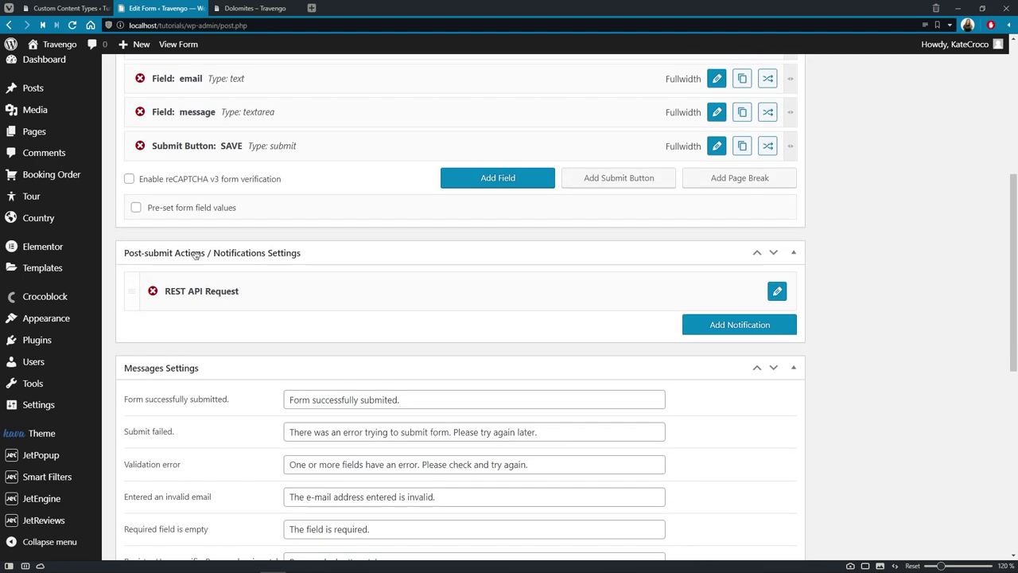
scroll(197, 259, down, 2)
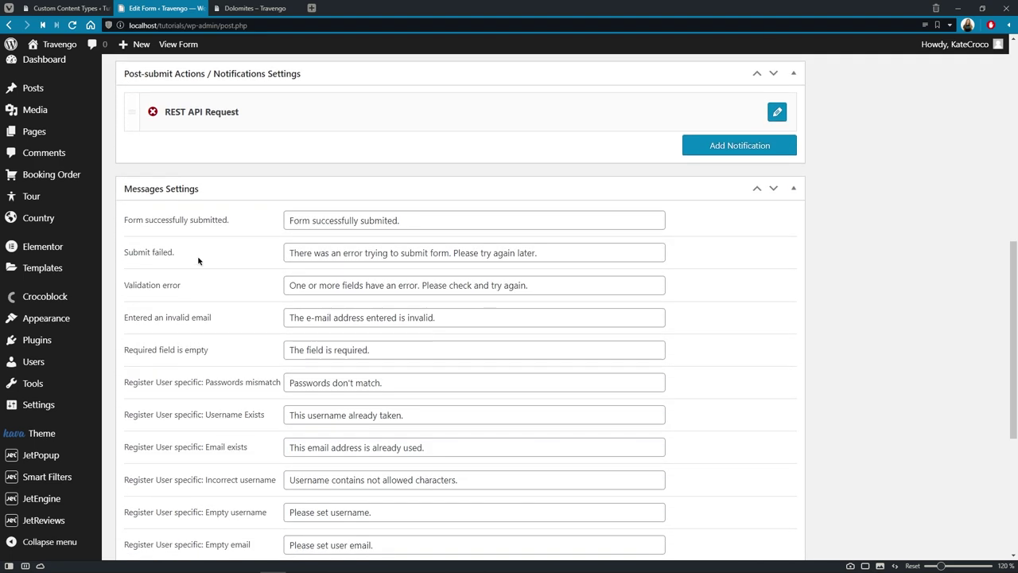
click(777, 112)
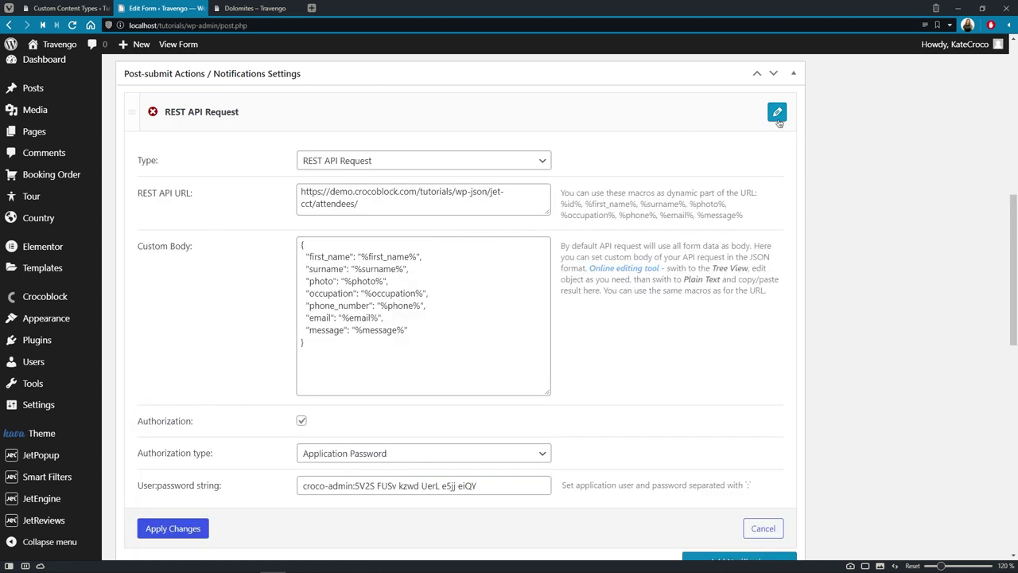
click(546, 161)
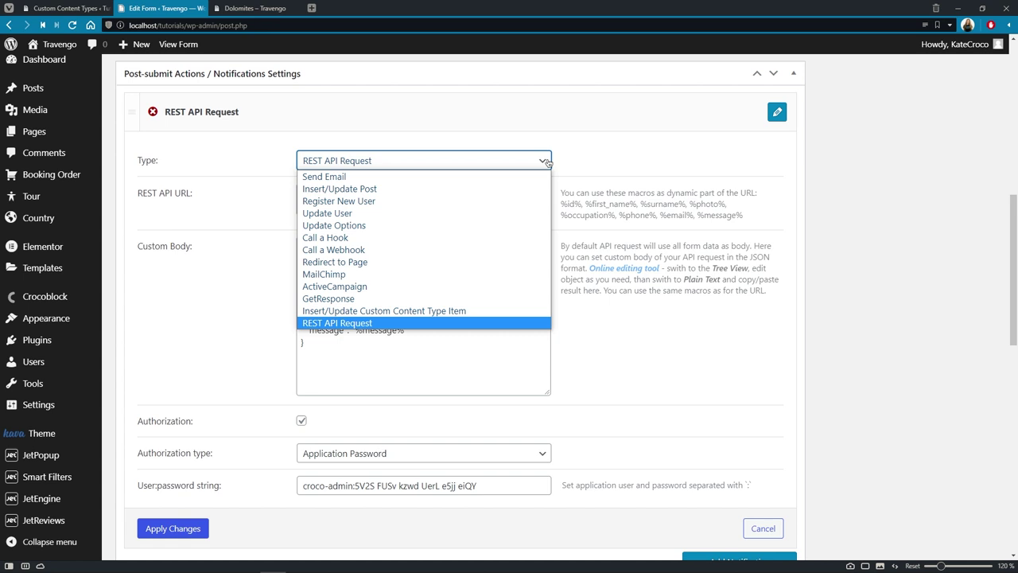
click(547, 163)
click(533, 204)
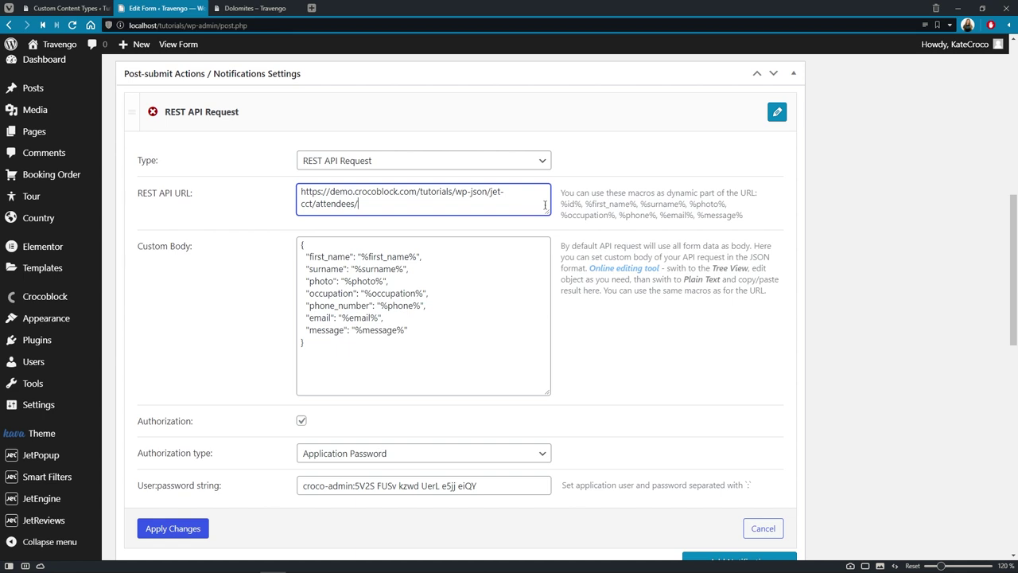
drag(561, 204, 582, 205)
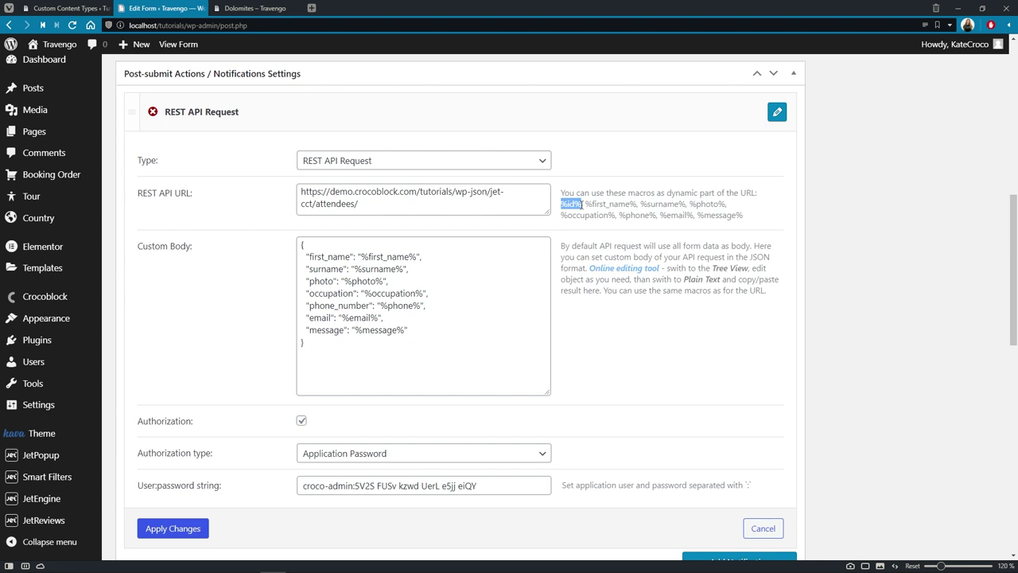
right_click(582, 204)
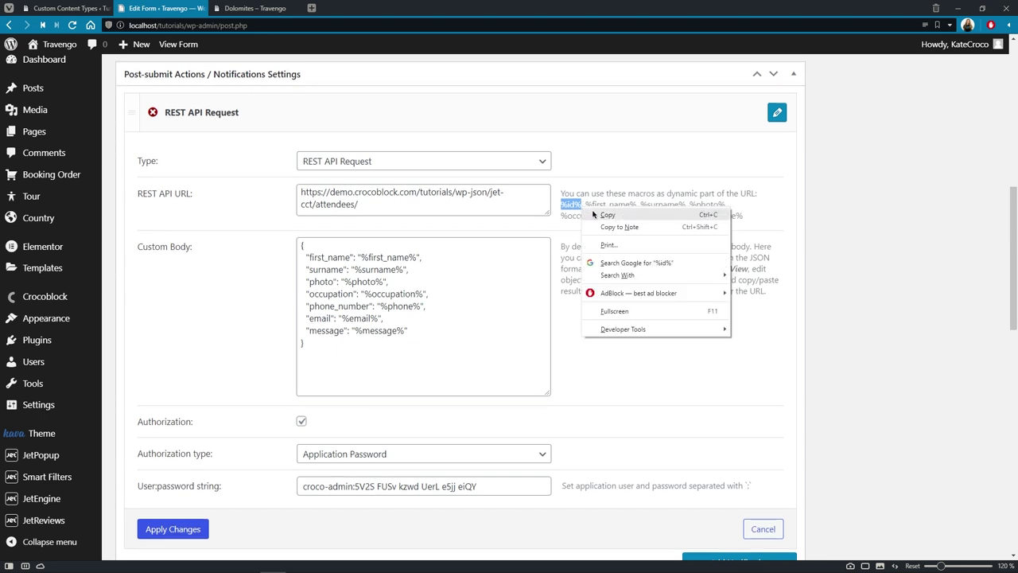
click(597, 210)
Step: Append %id% to the REST API URL after cct/attendees/ and apply the changes
scroll(598, 210, up, 5)
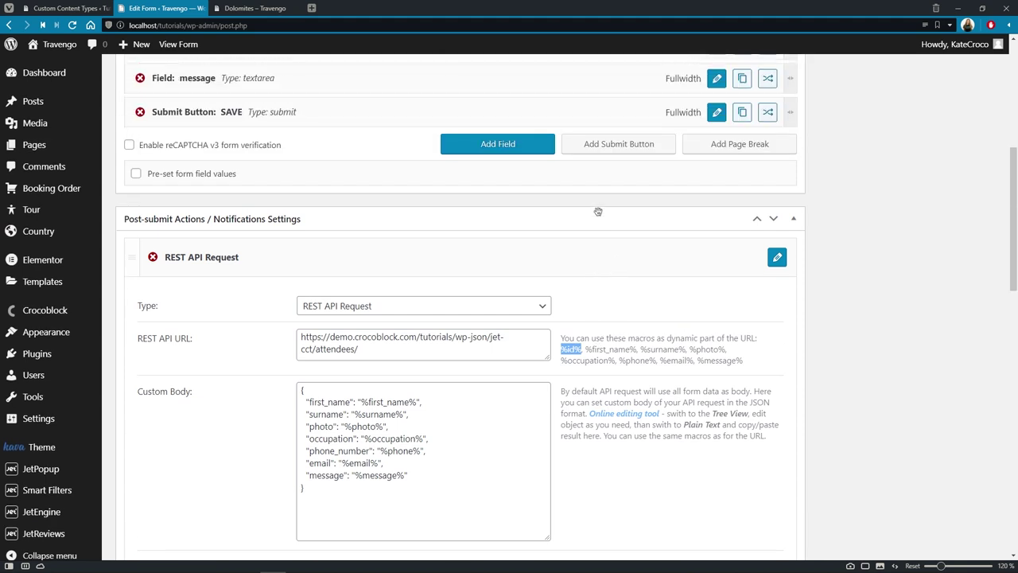
scroll(598, 215, up, 1)
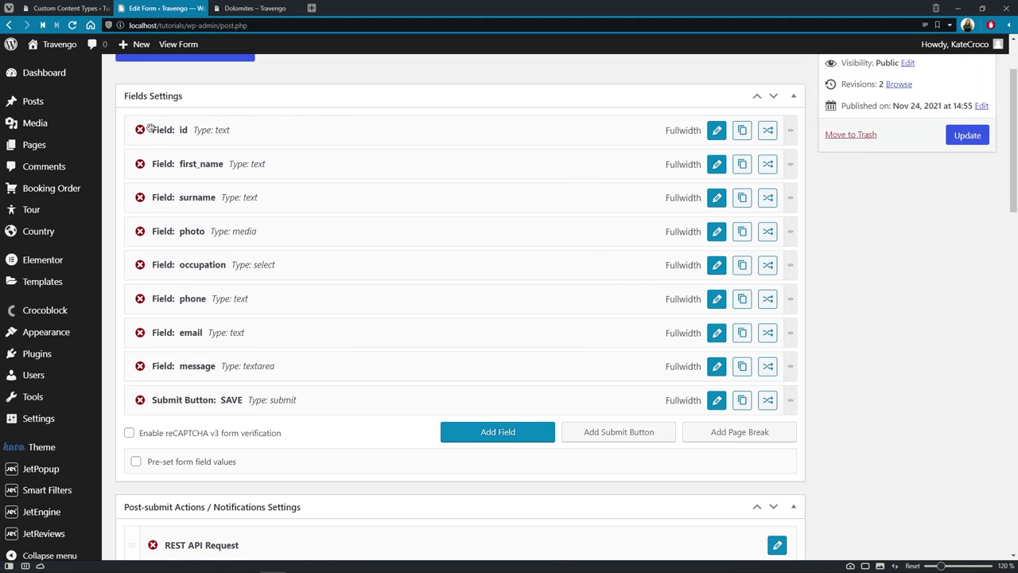
scroll(240, 139, down, 5)
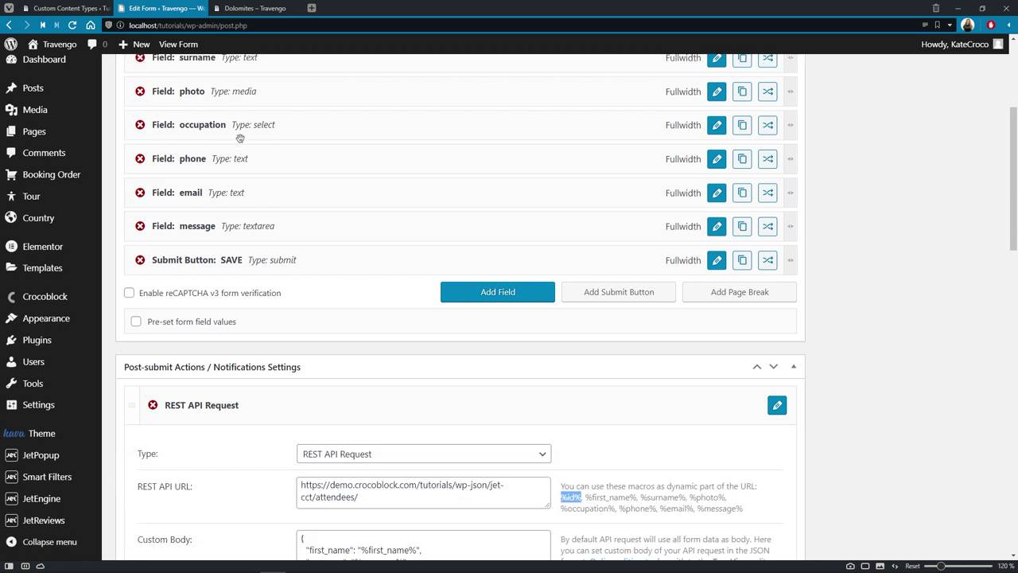
scroll(241, 140, down, 2)
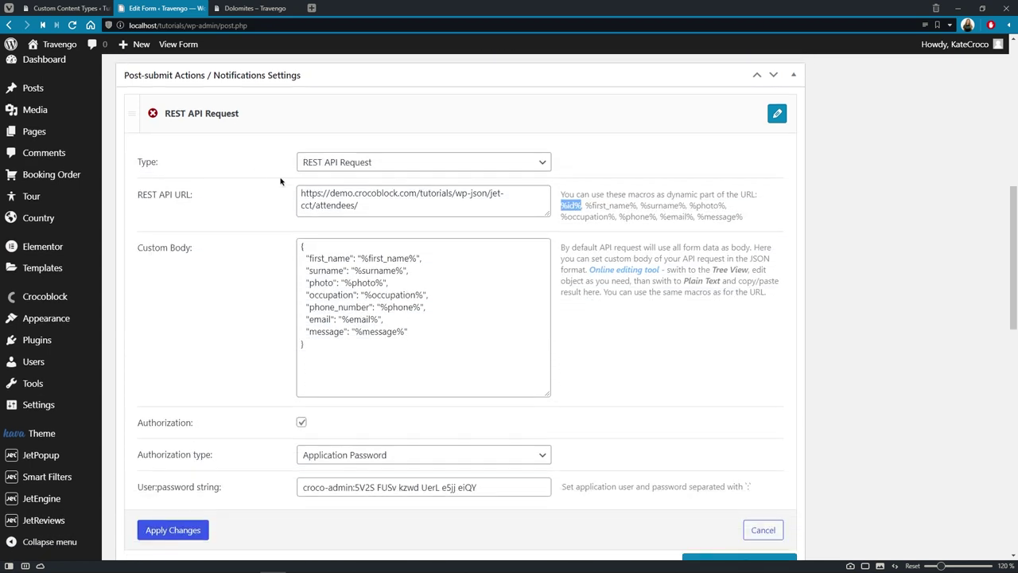
click(379, 210)
key(ctrl+v)
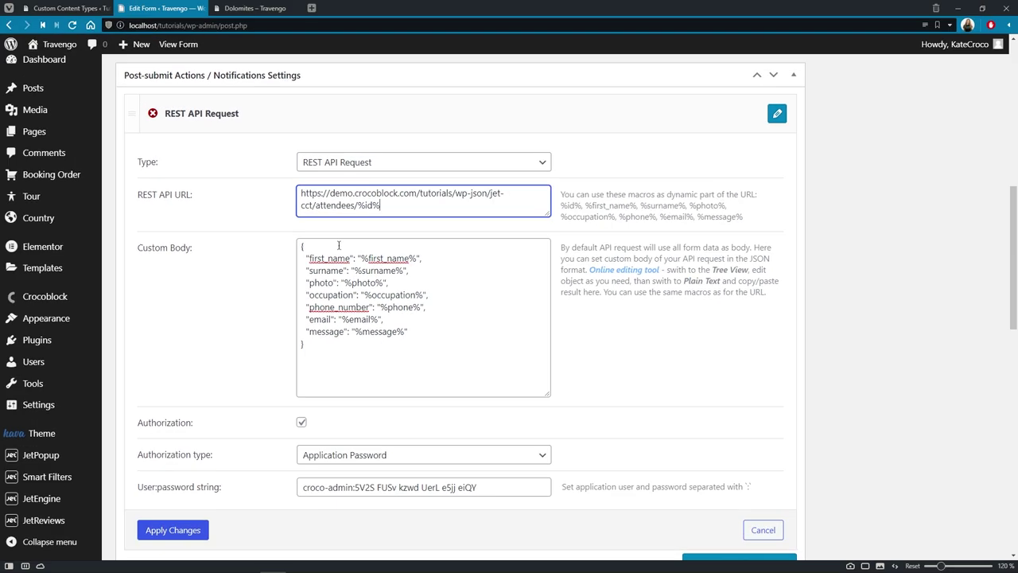
click(183, 529)
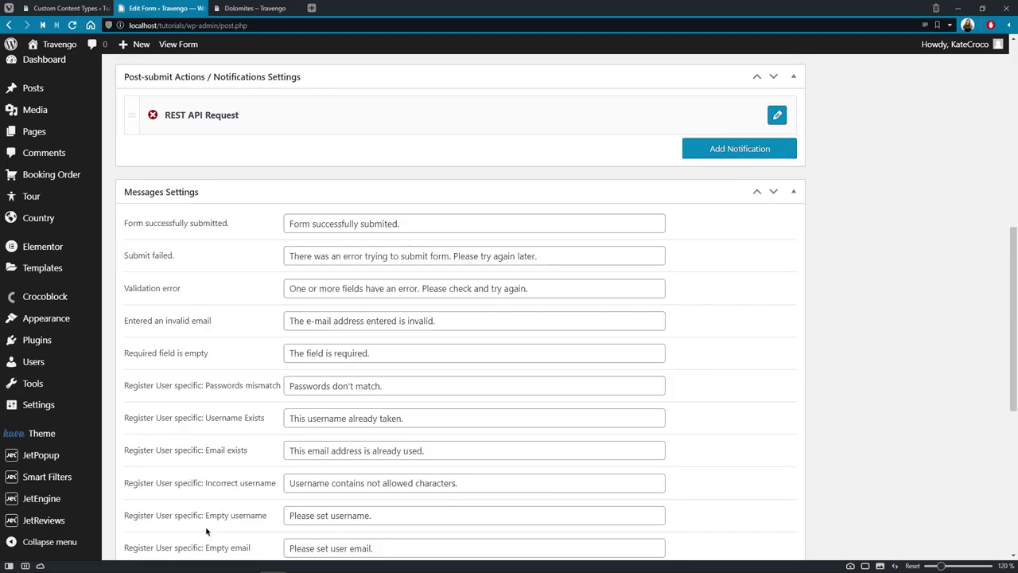
scroll(206, 531, up, 3)
scroll(206, 530, up, 3)
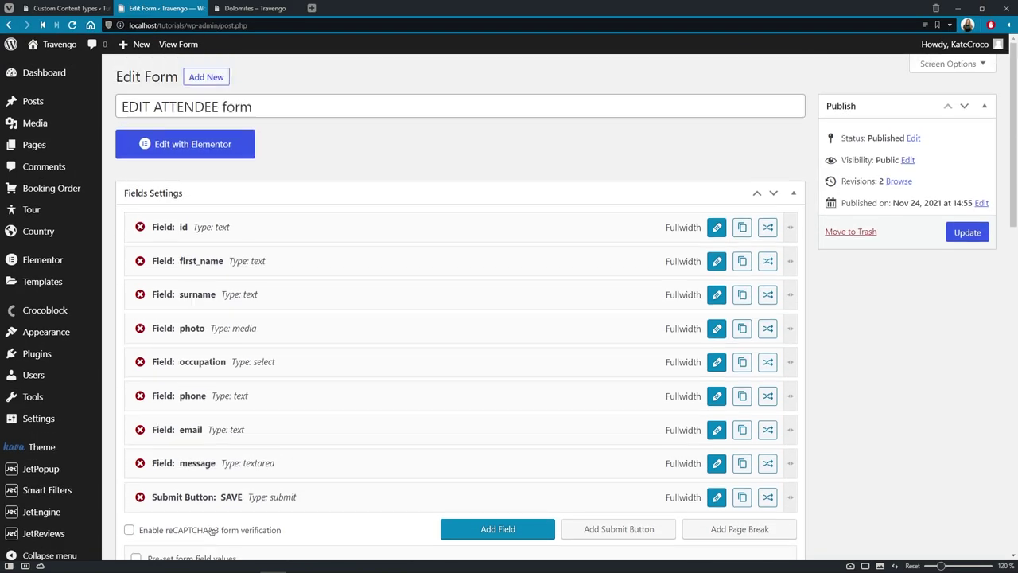
Step: Save the EDIT ATTENDEE form, create a new JetPopup, and remove its sample text-and-button section
click(967, 232)
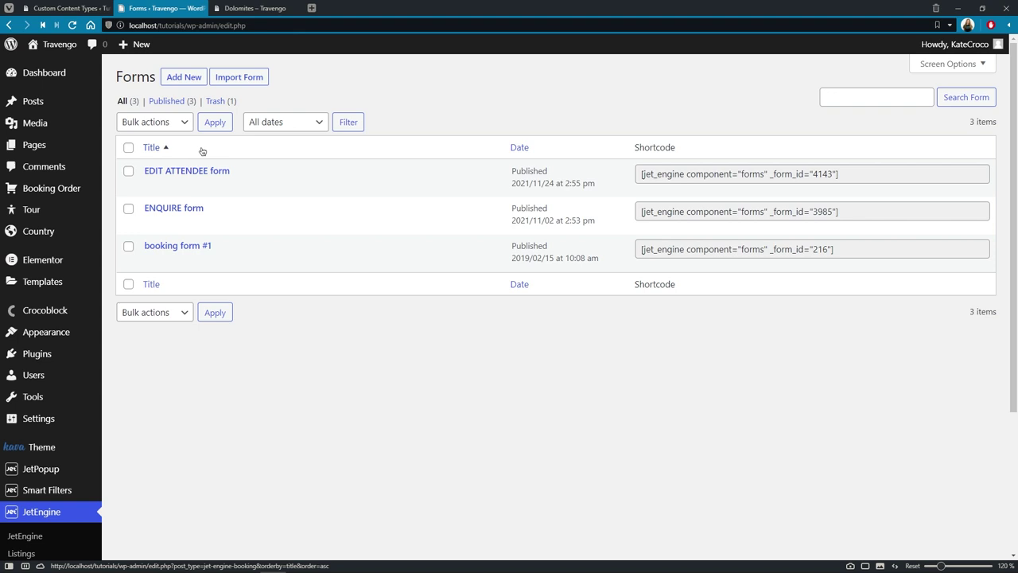
click(81, 468)
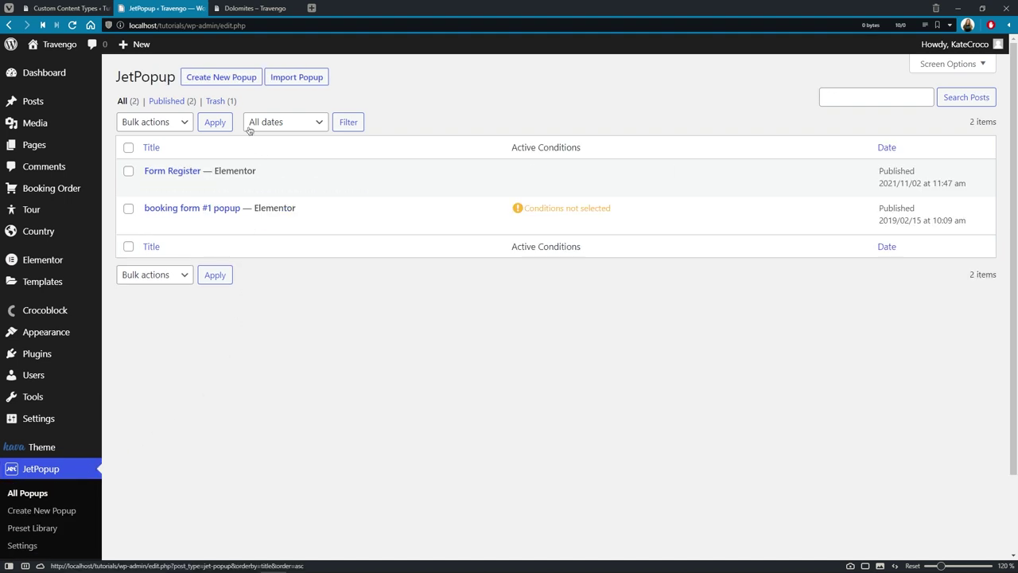
click(232, 77)
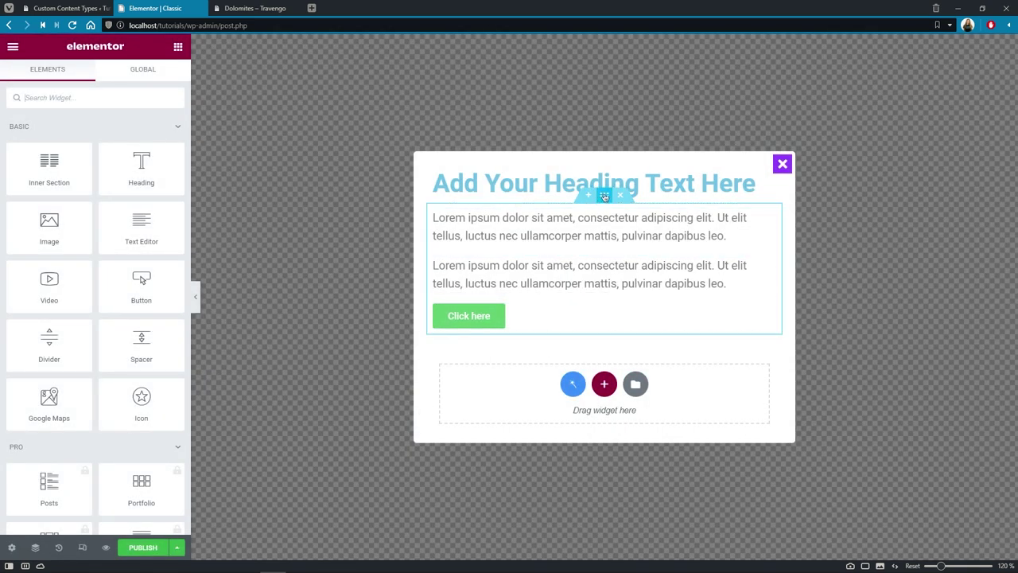
click(620, 195)
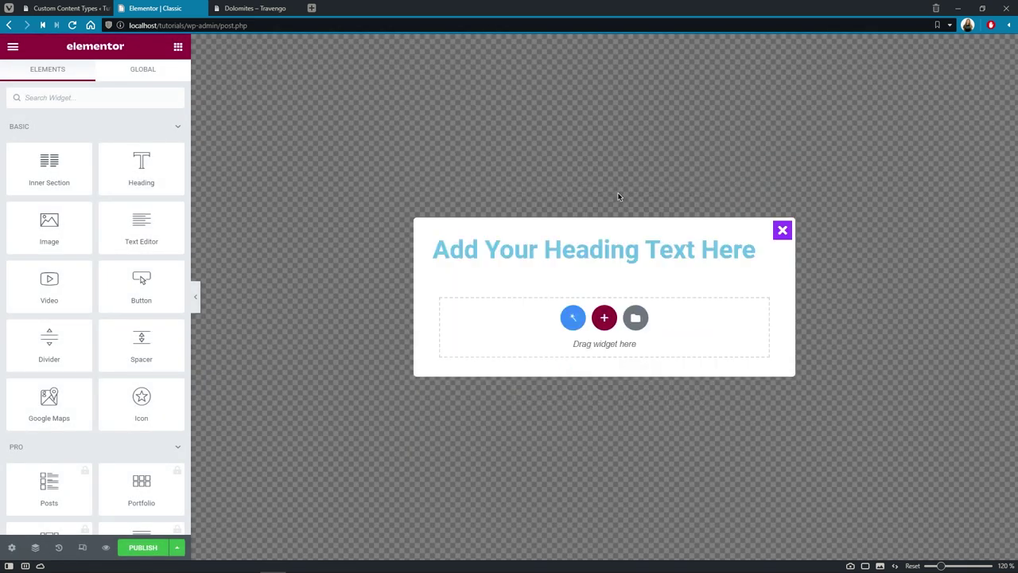
Step: Change the popup heading text to 'EDIT INFORMATION' and center it
click(622, 244)
click(137, 162)
key(ctrl+a)
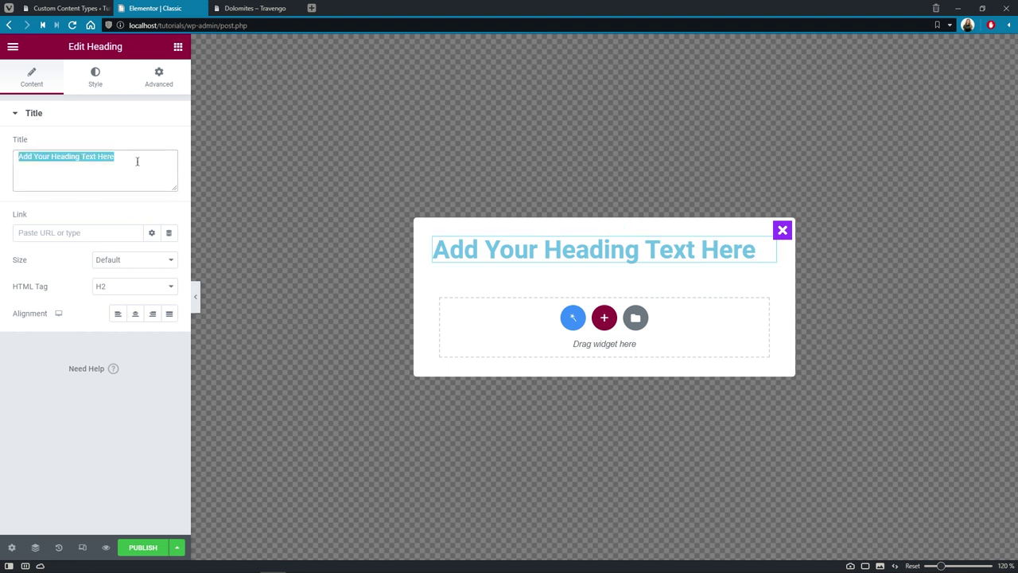
text(EDIT INFORMATION)
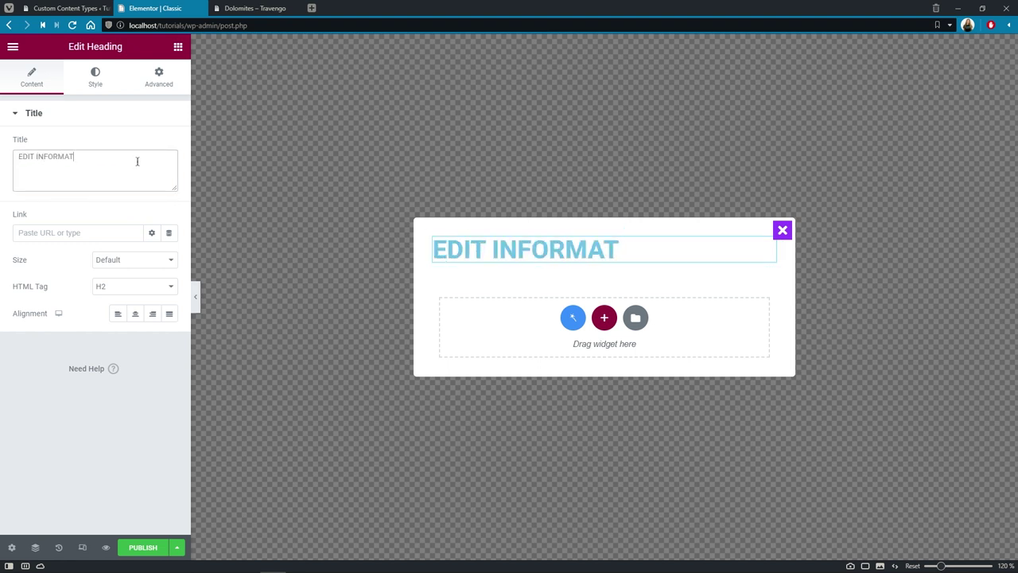
click(137, 314)
click(137, 314)
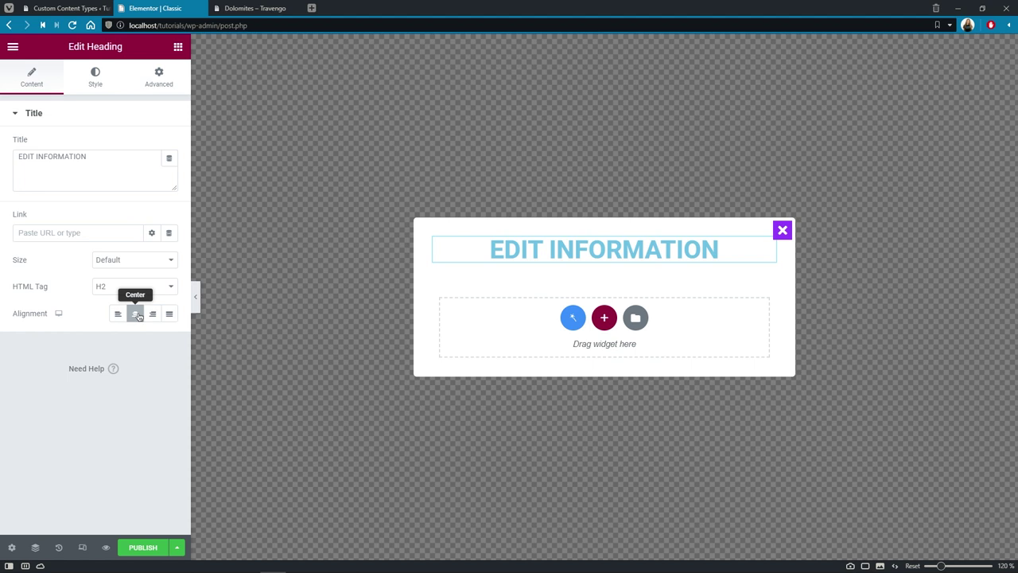
Step: Style the heading in Rufina, size 27, weight 500, with #222222 text colour
click(106, 89)
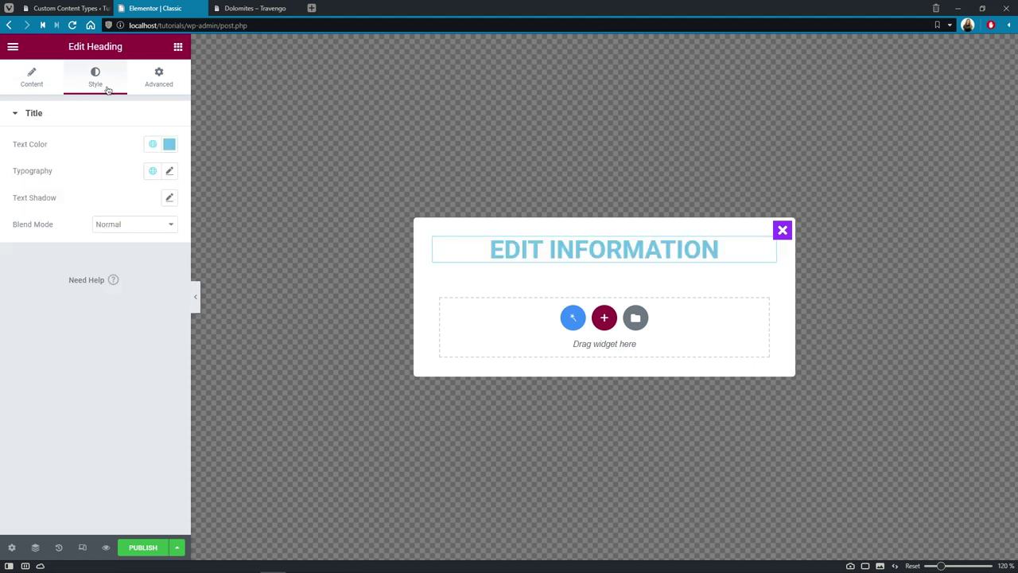
click(169, 172)
click(147, 232)
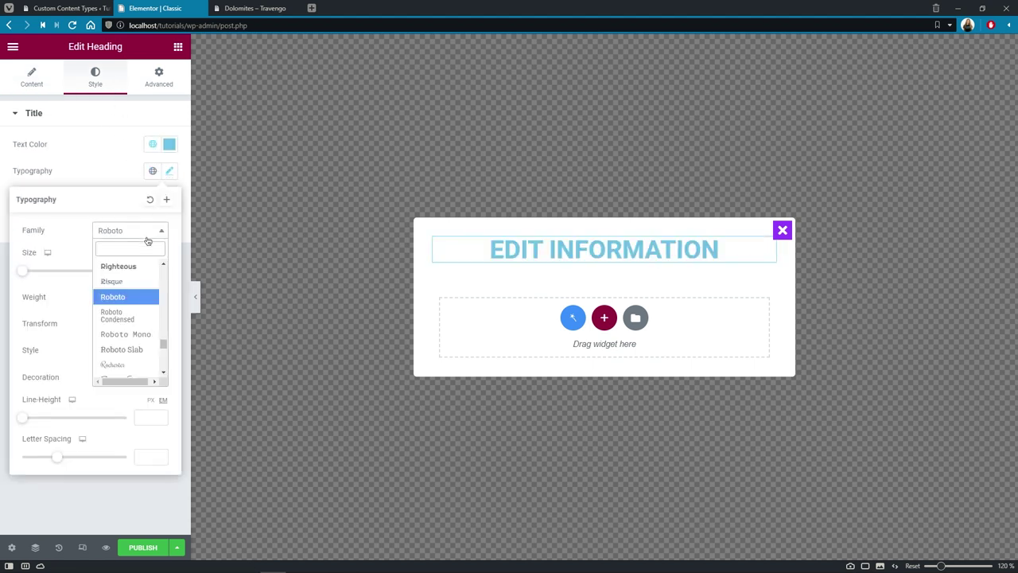
text(rufina)
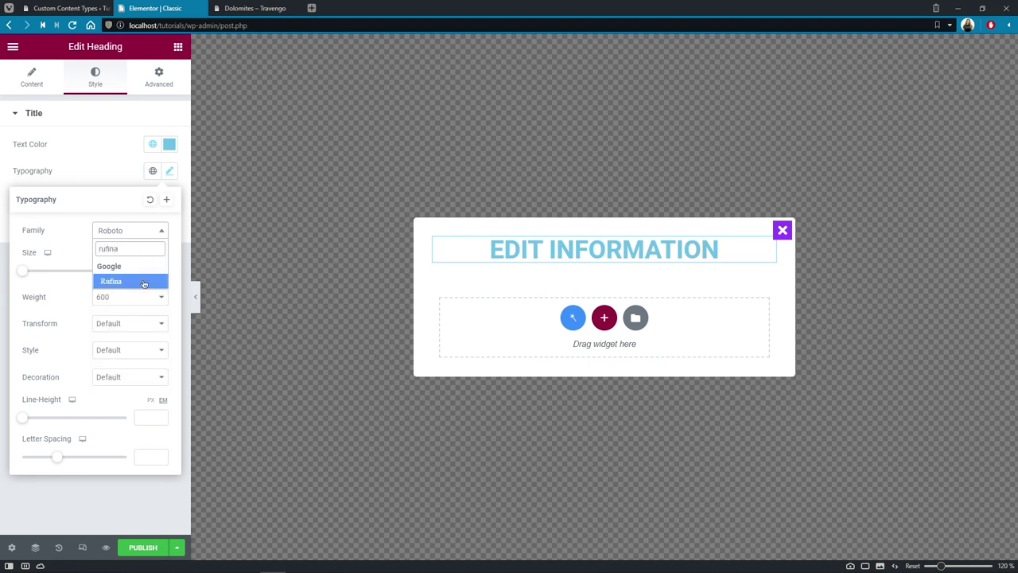
click(144, 282)
click(146, 270)
text(25)
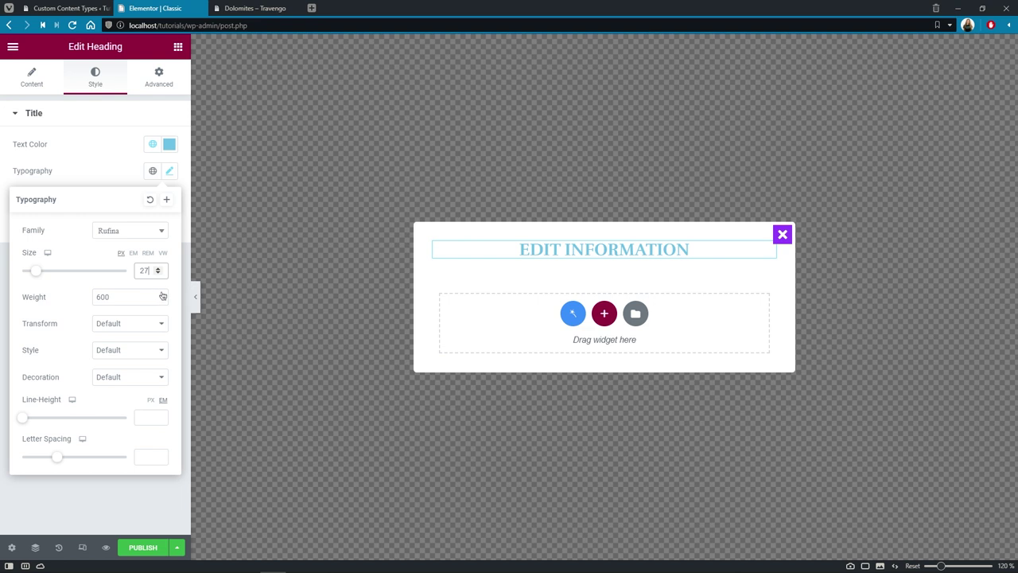
click(162, 296)
click(161, 348)
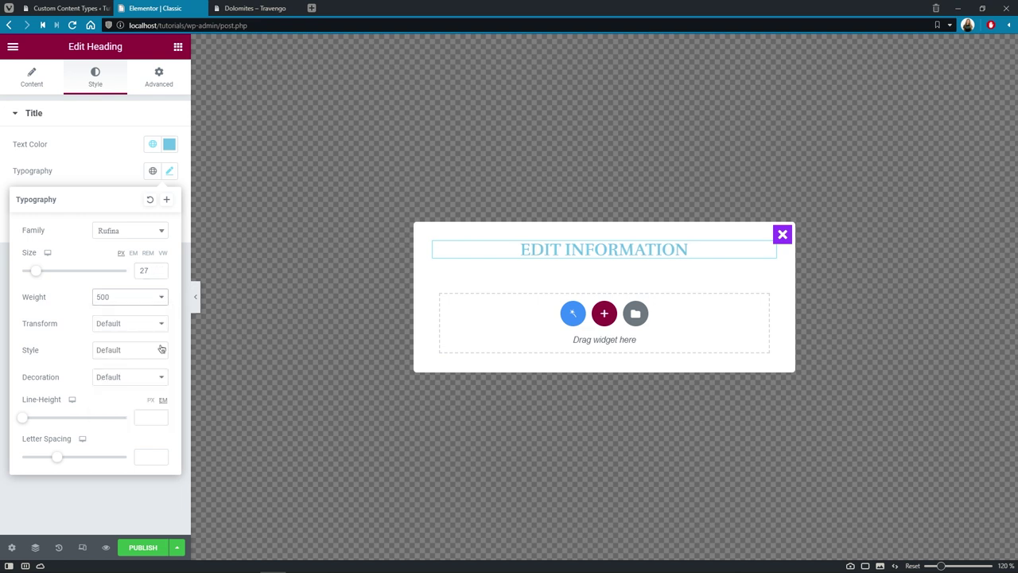
click(169, 144)
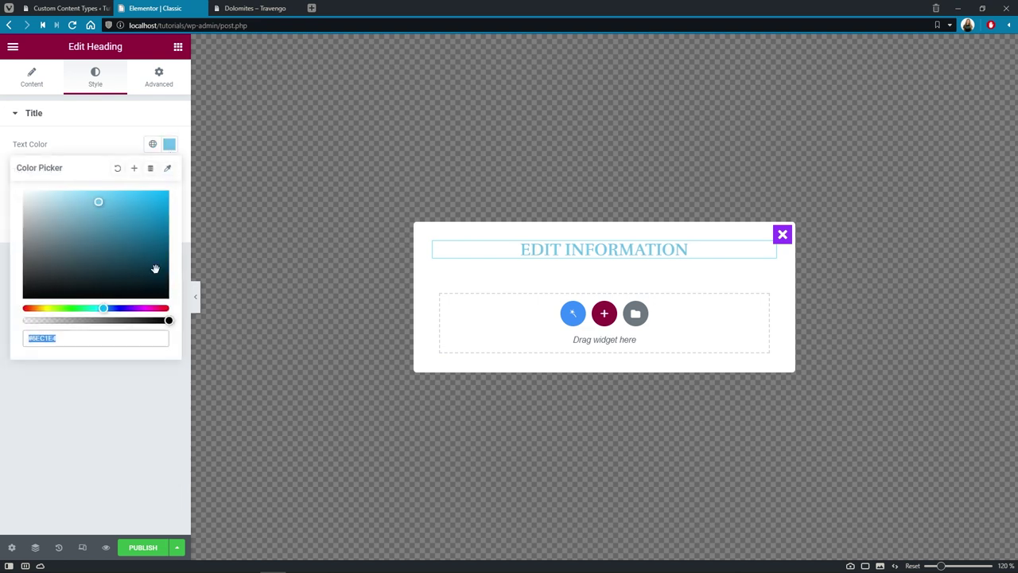
text(#222222)
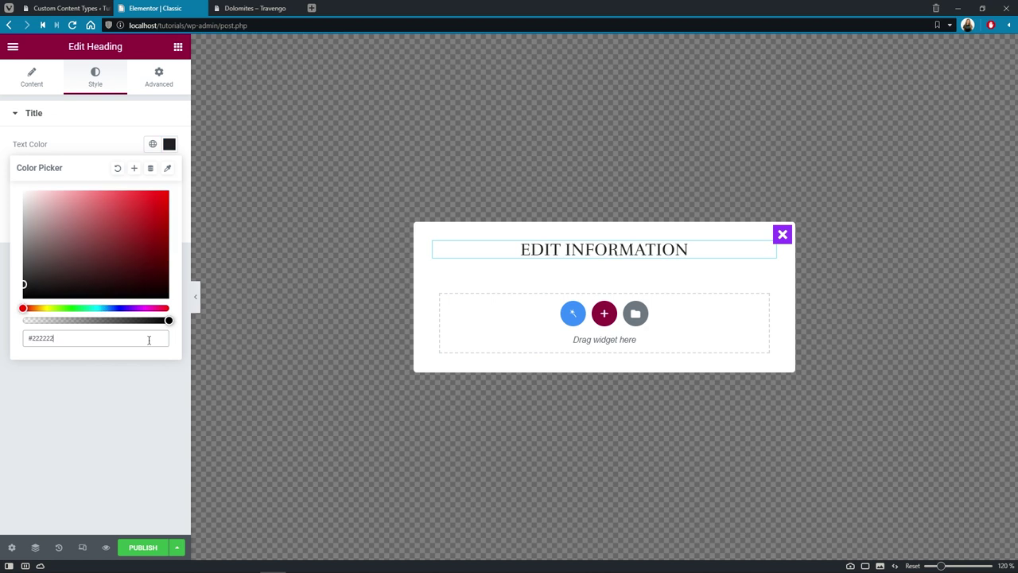
Step: Drop a Form widget below the heading showing the EDIT ATTENDEE form, submitted via AJAX
click(177, 46)
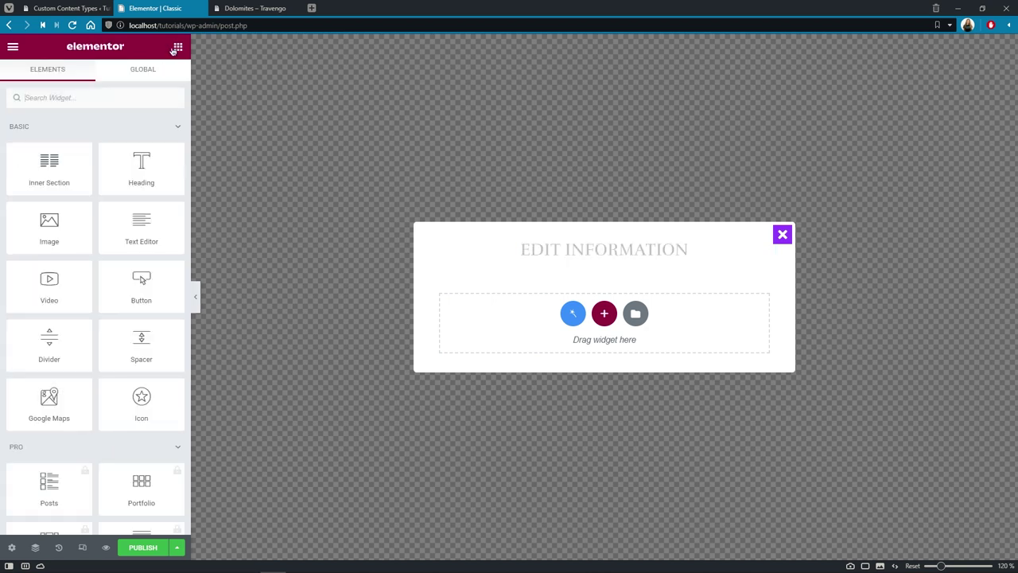
click(147, 96)
text(form)
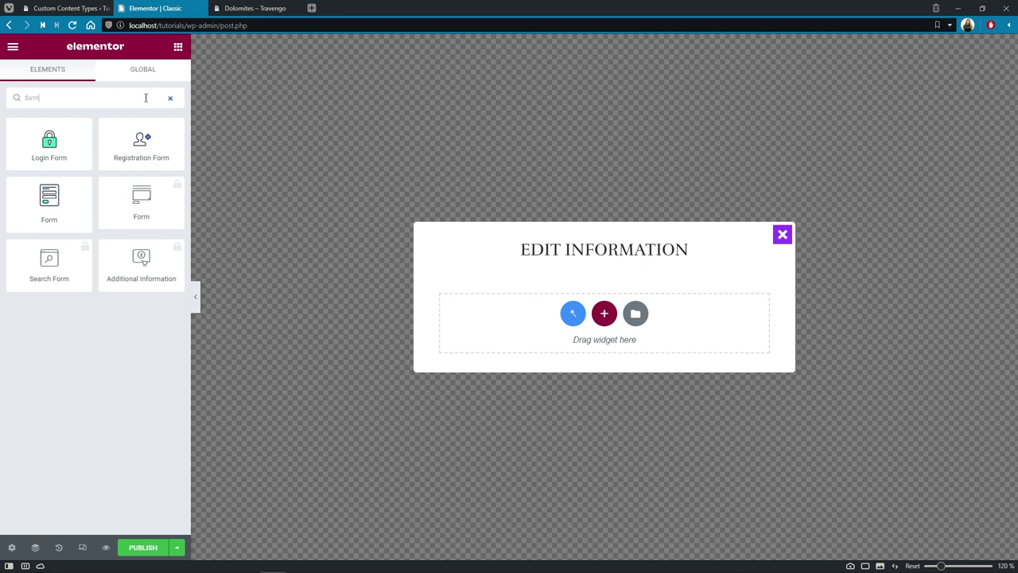
drag(48, 203, 619, 259)
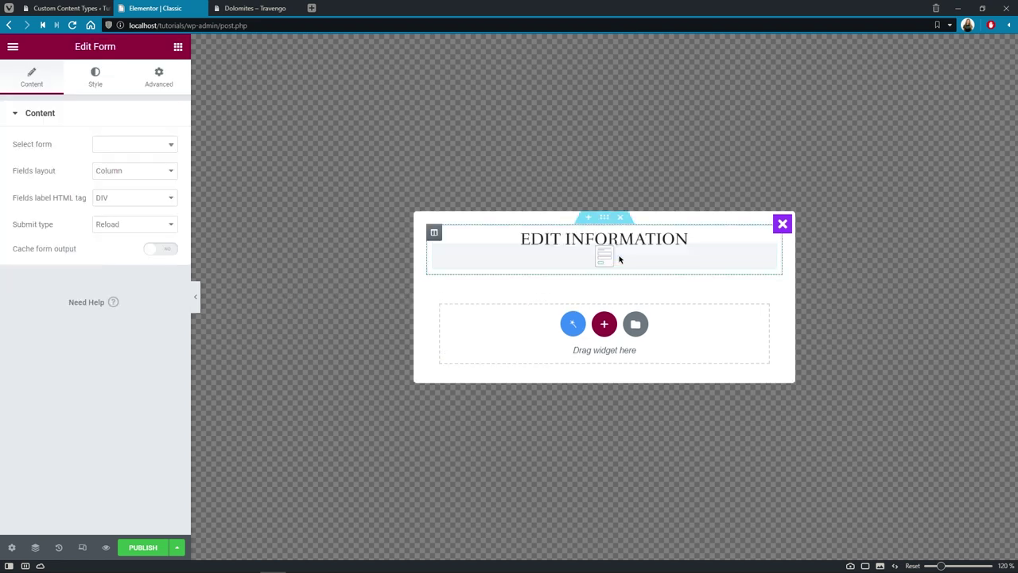
click(172, 149)
text(edit)
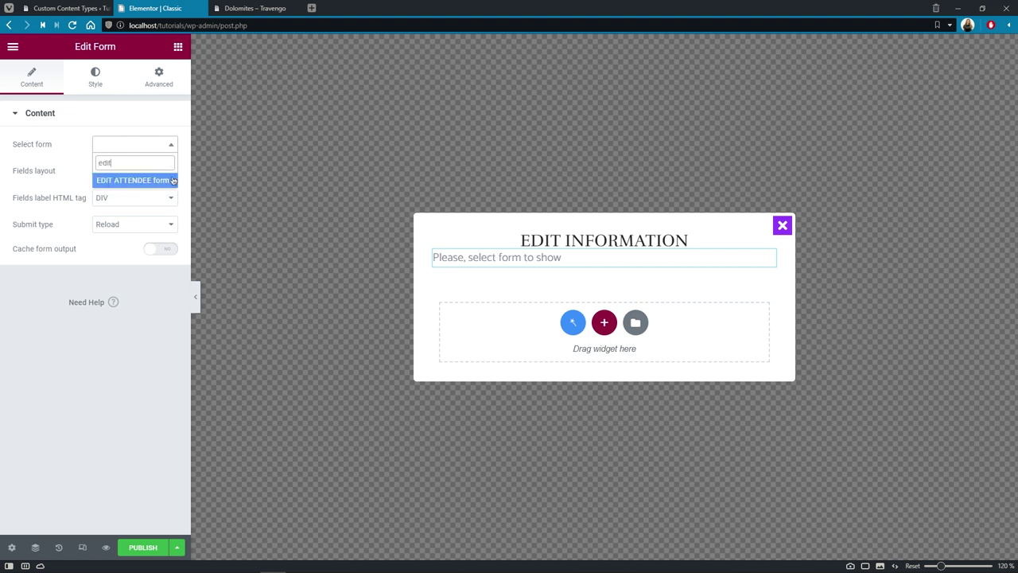
click(172, 180)
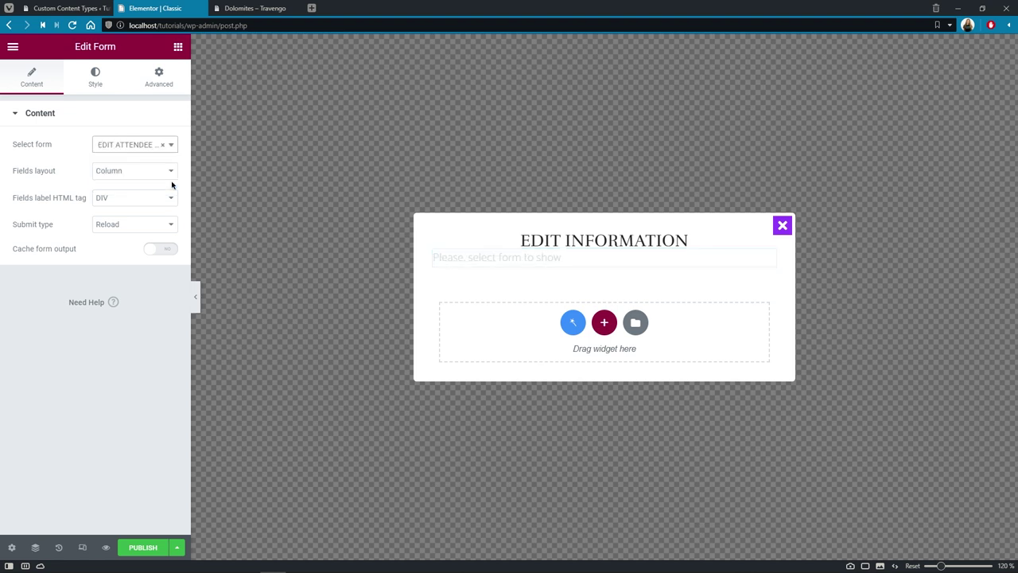
click(169, 246)
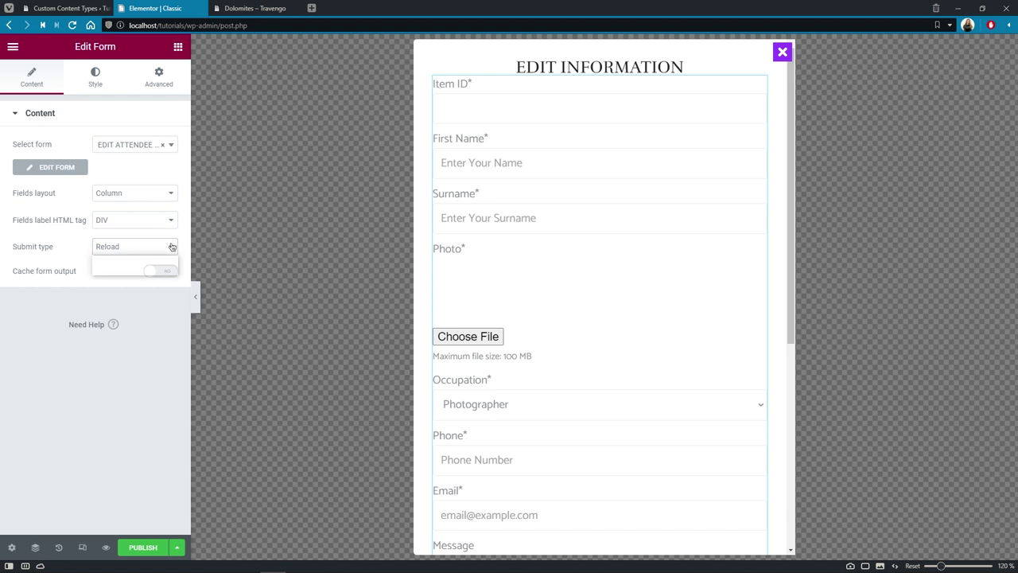
click(170, 270)
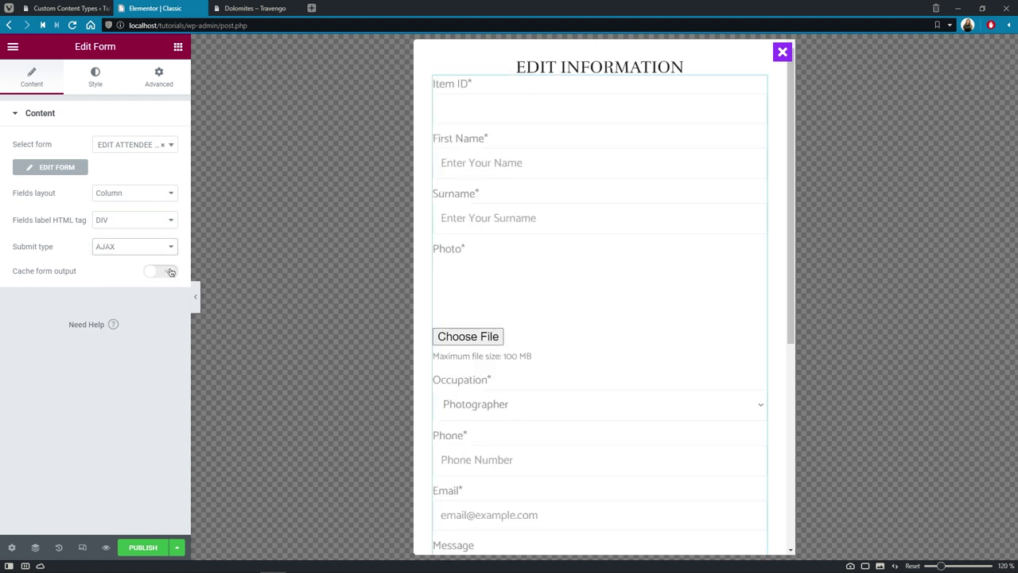
Step: Set the form labels to Lato 18 px in #222222
click(100, 82)
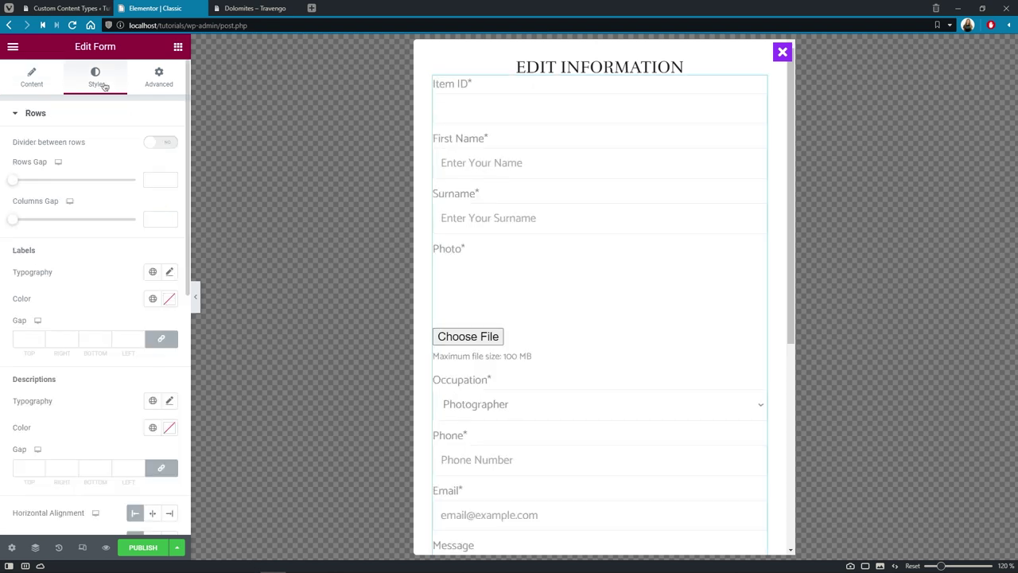
click(169, 274)
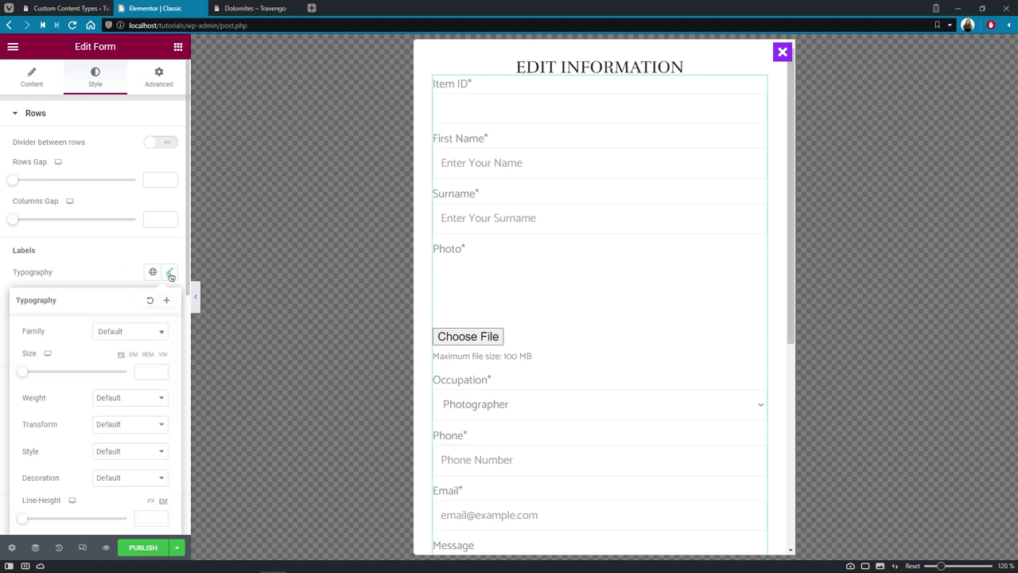
click(161, 332)
text(lato)
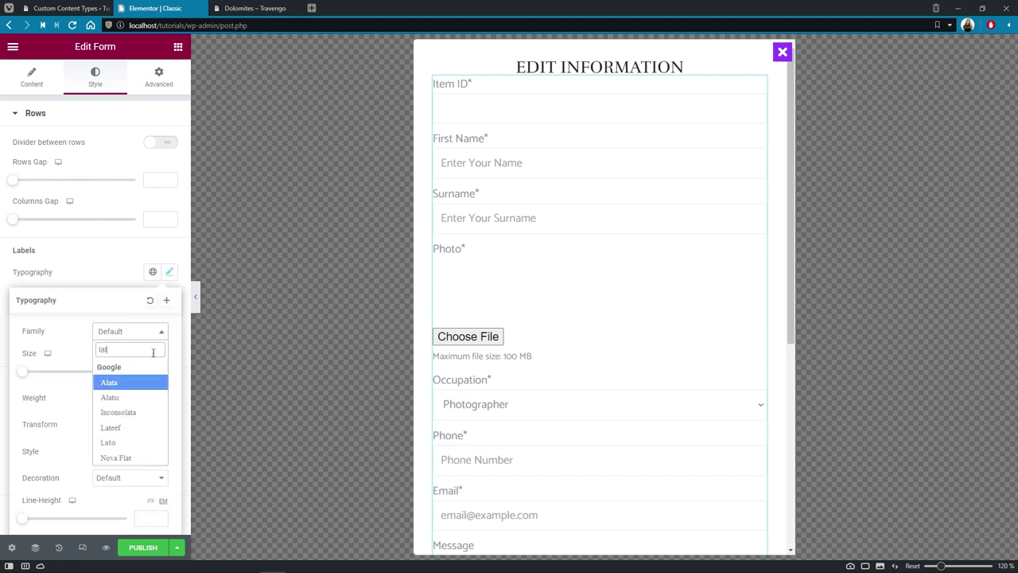
click(150, 383)
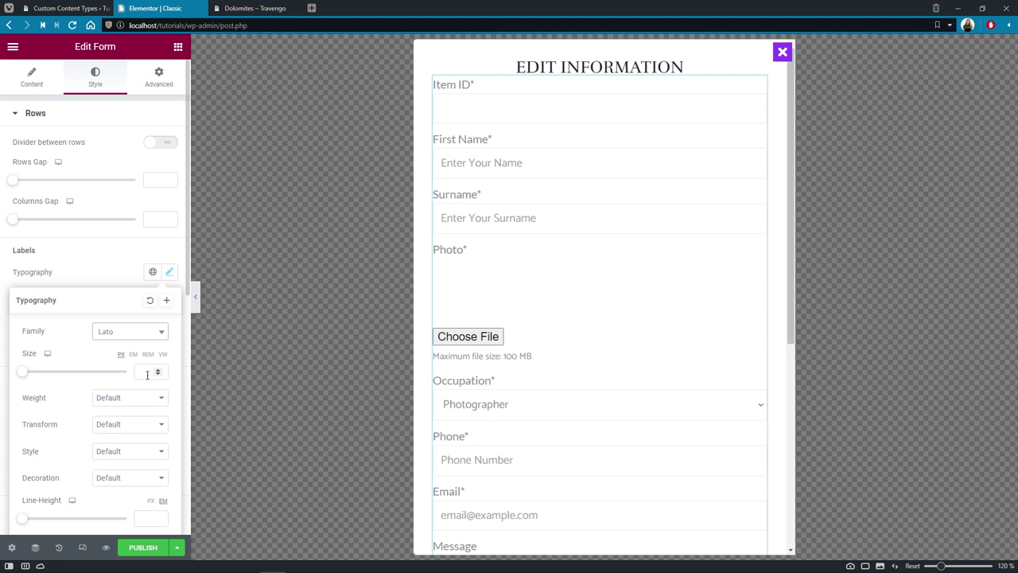
click(147, 372)
text(18)
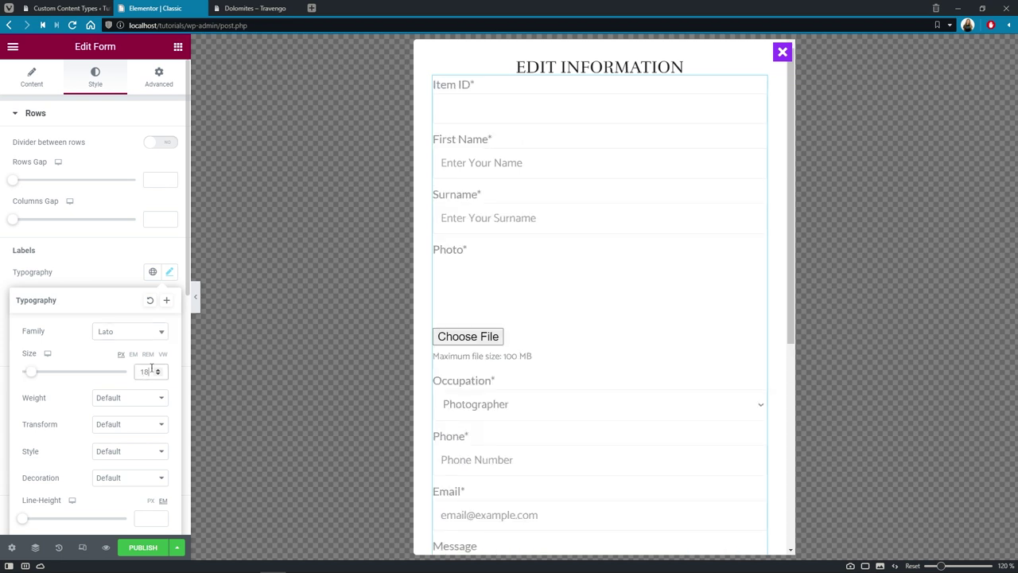
click(131, 277)
click(168, 299)
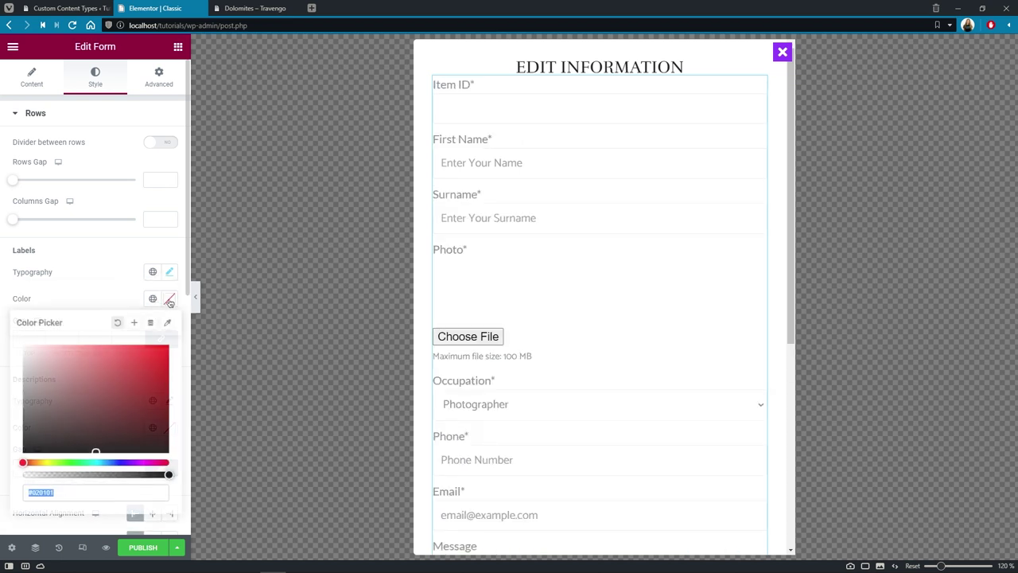
text(#222222)
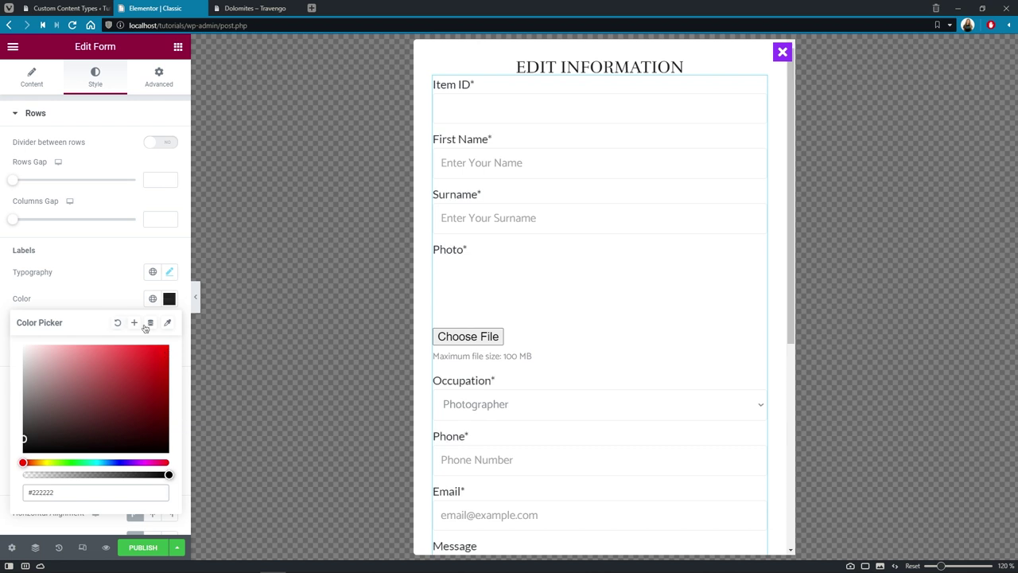
click(117, 298)
Step: Set the form field text to Lato 14 px
click(87, 116)
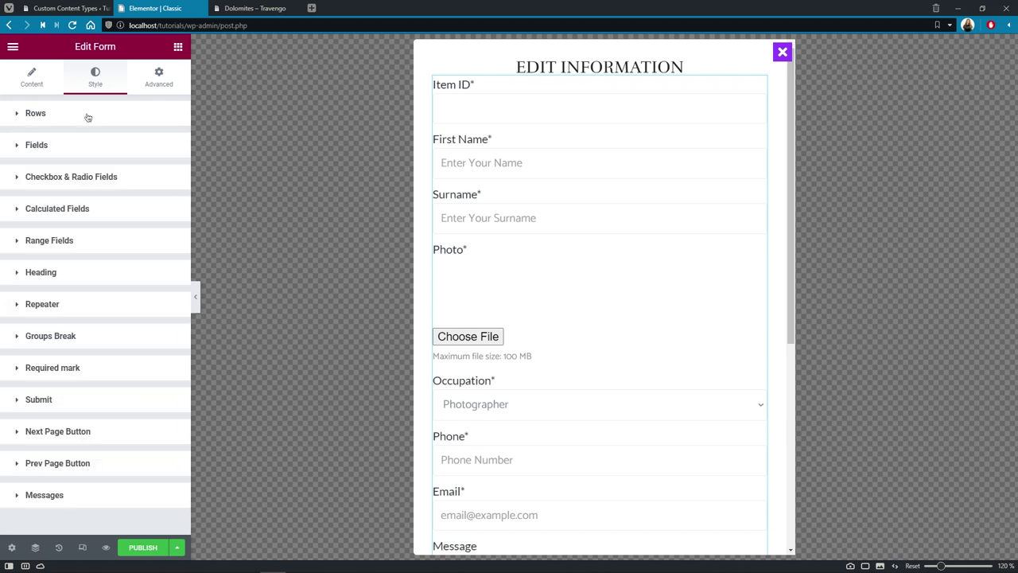
click(89, 144)
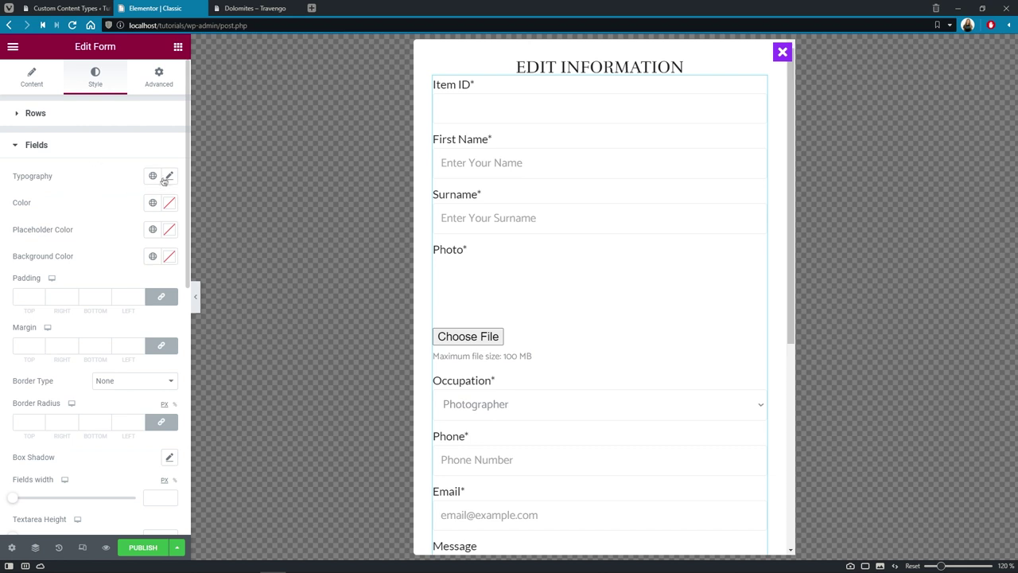
click(167, 176)
click(161, 236)
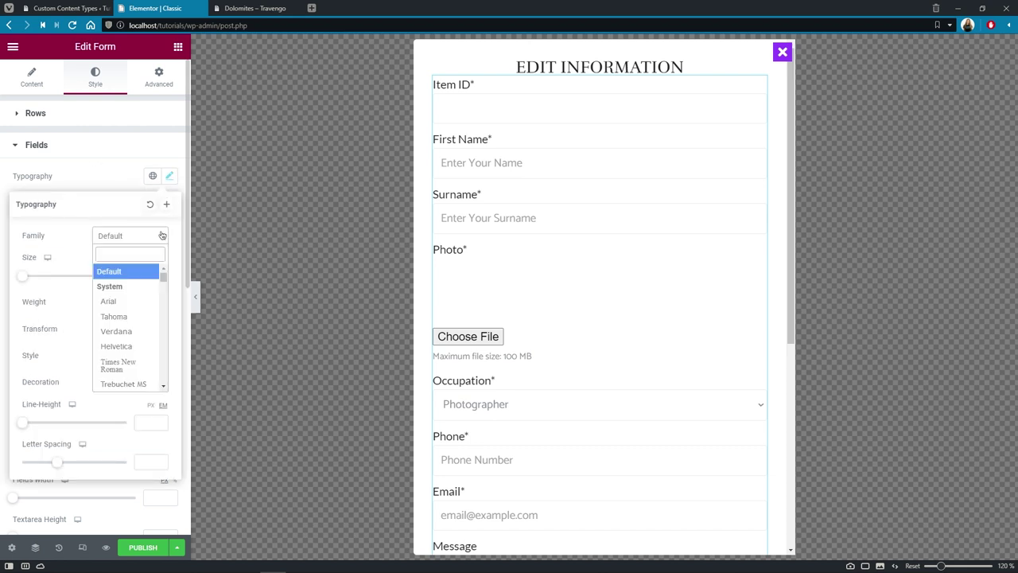
text(lato)
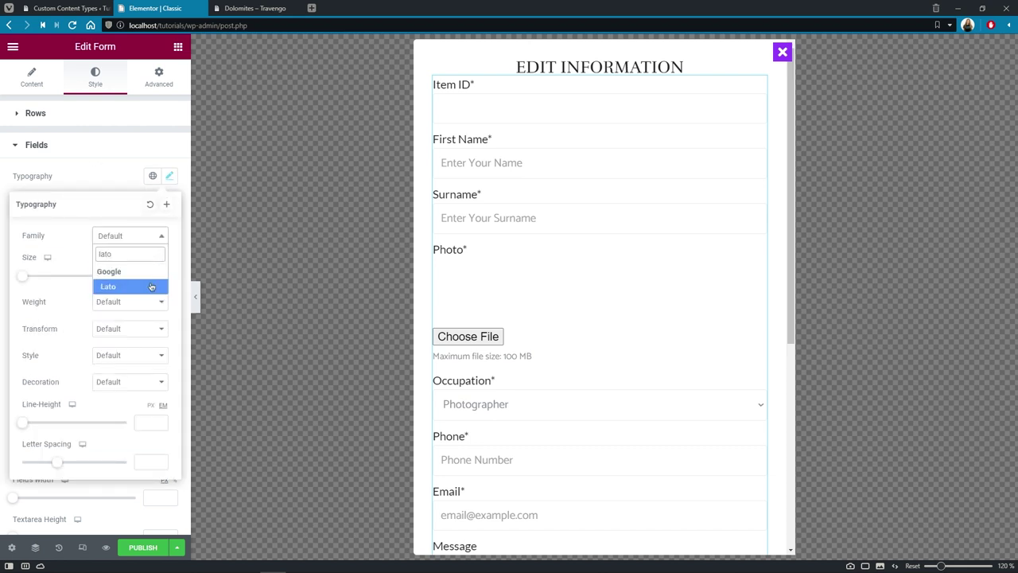
click(151, 286)
click(147, 277)
text(14)
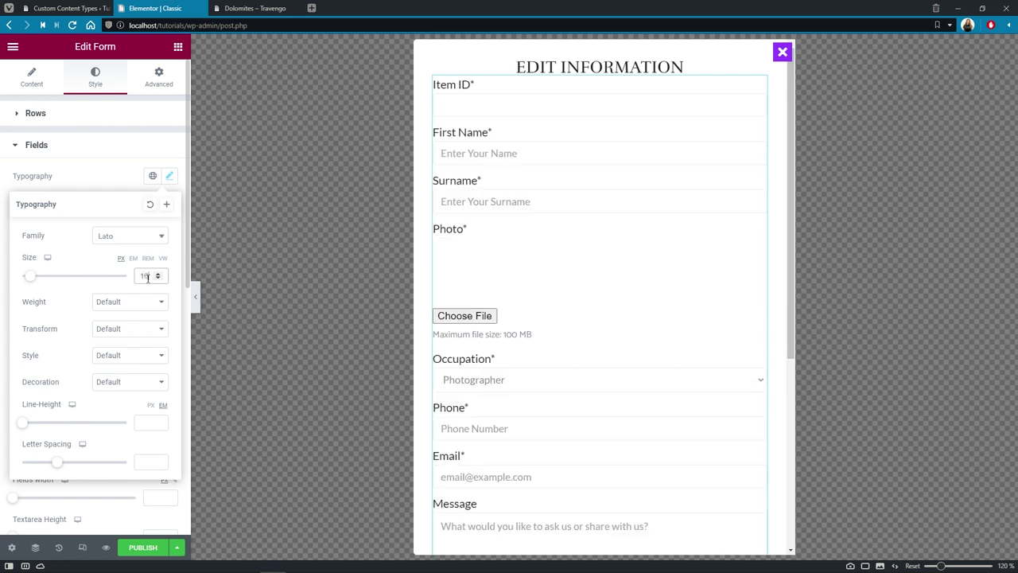
click(123, 184)
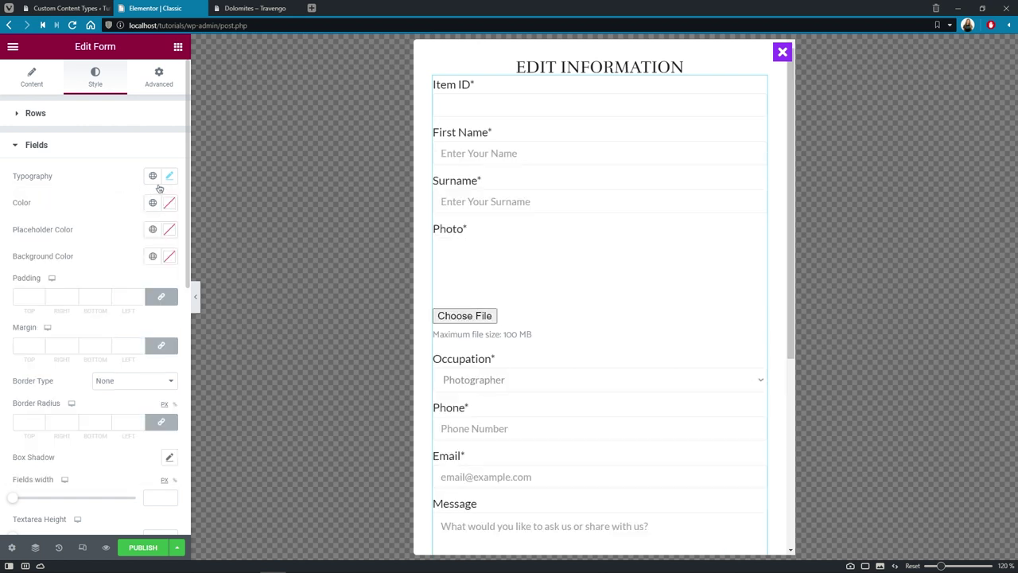
Step: Make the message textarea 90 px tall
scroll(159, 386, down, 3)
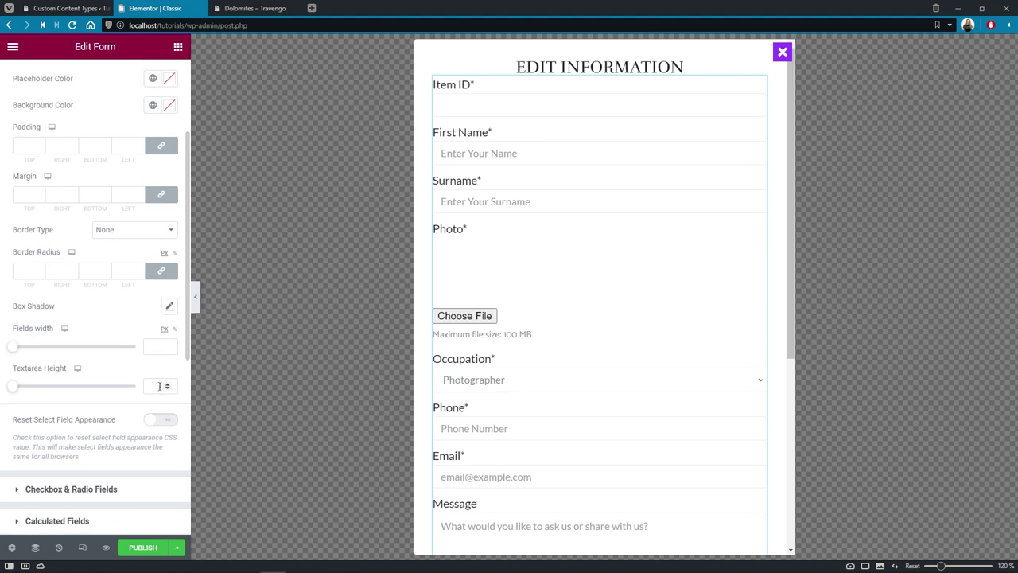
click(159, 386)
text(90)
mouse_move(791, 329)
mouse_down()
mouse_move(796, 447)
mouse_move(791, 311)
mouse_up()
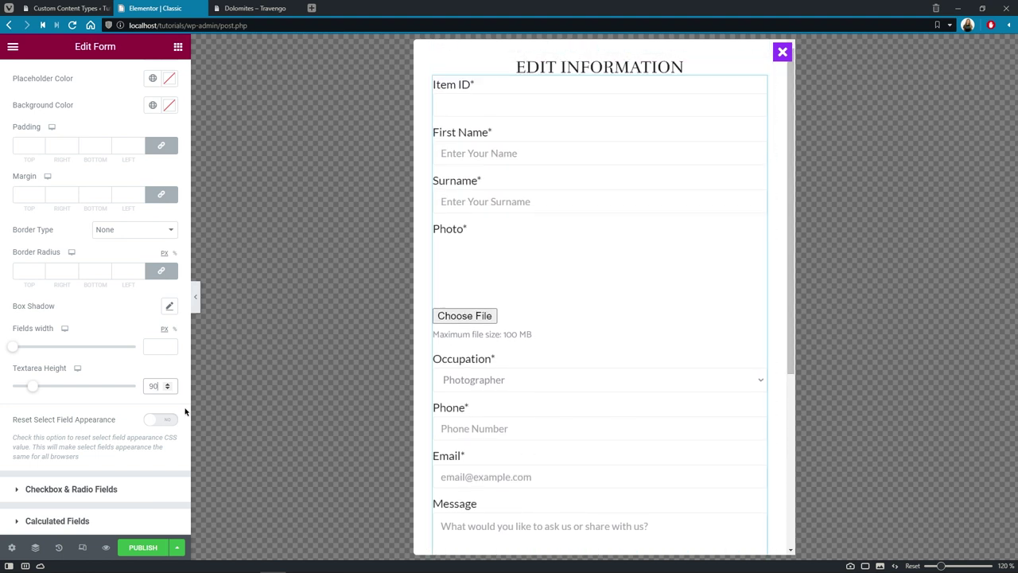
scroll(153, 270, up, 4)
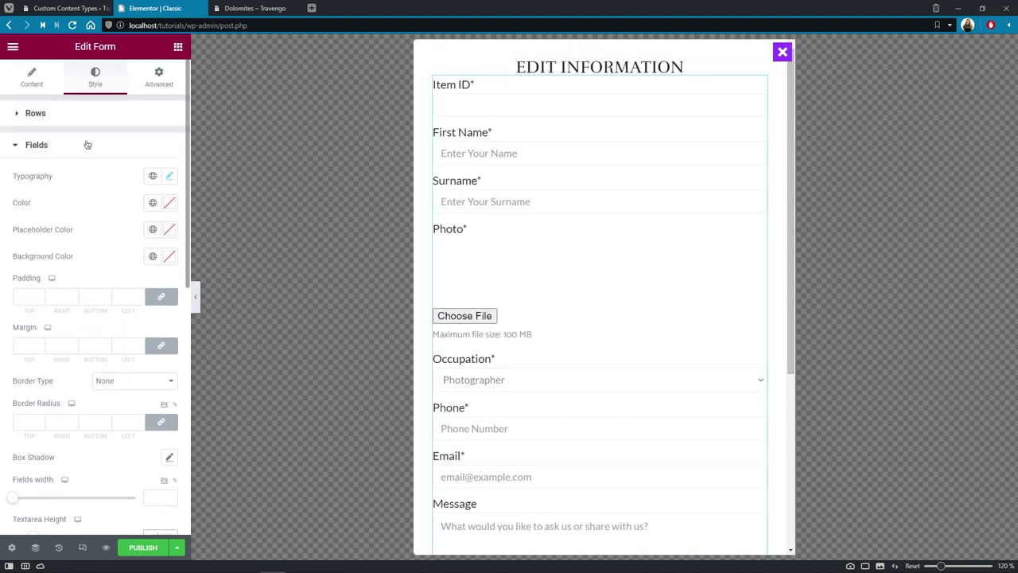
Step: Make the required asterisks red and give the SAVE button a #222222 background
click(88, 145)
click(101, 367)
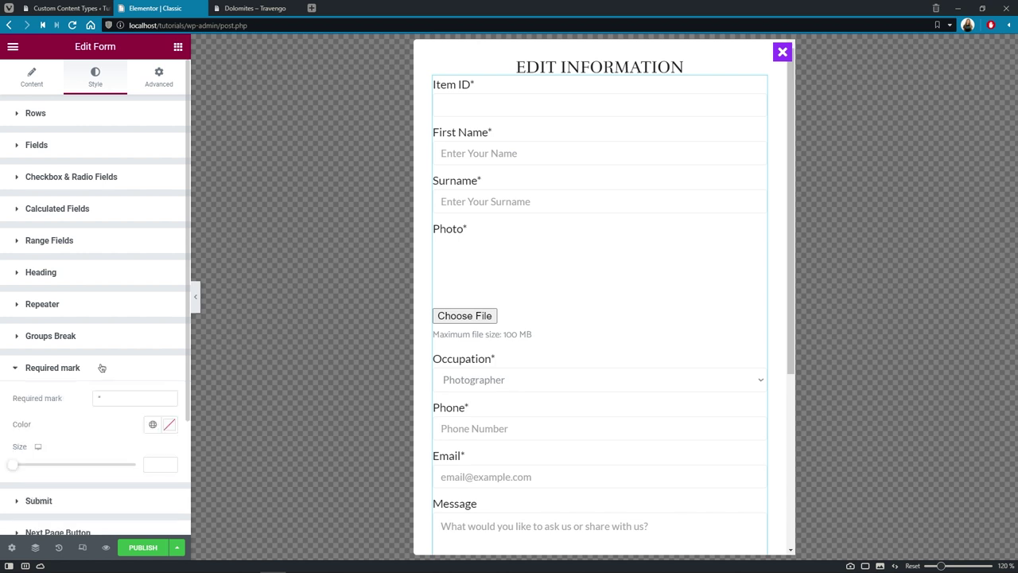
click(169, 424)
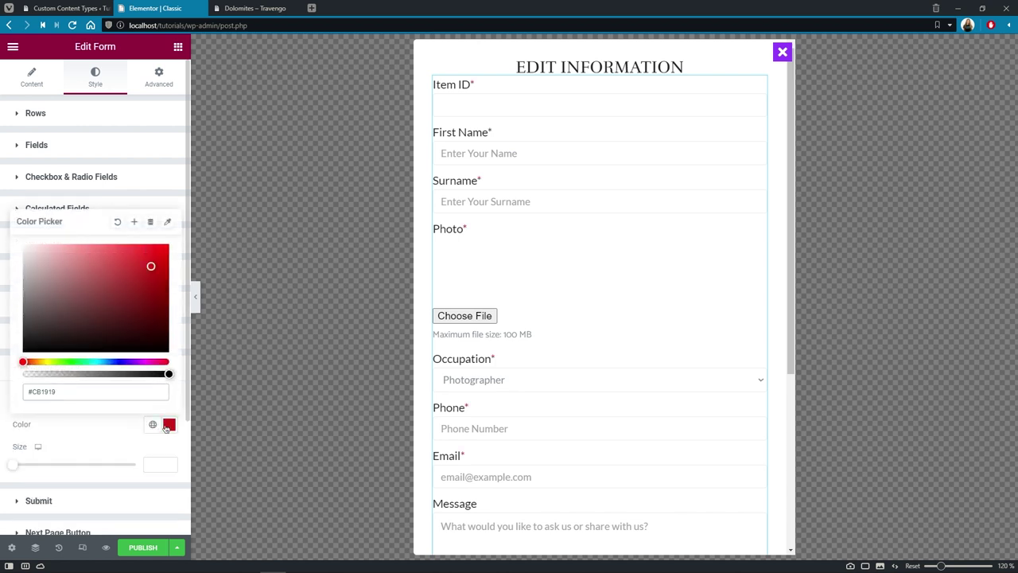
click(121, 428)
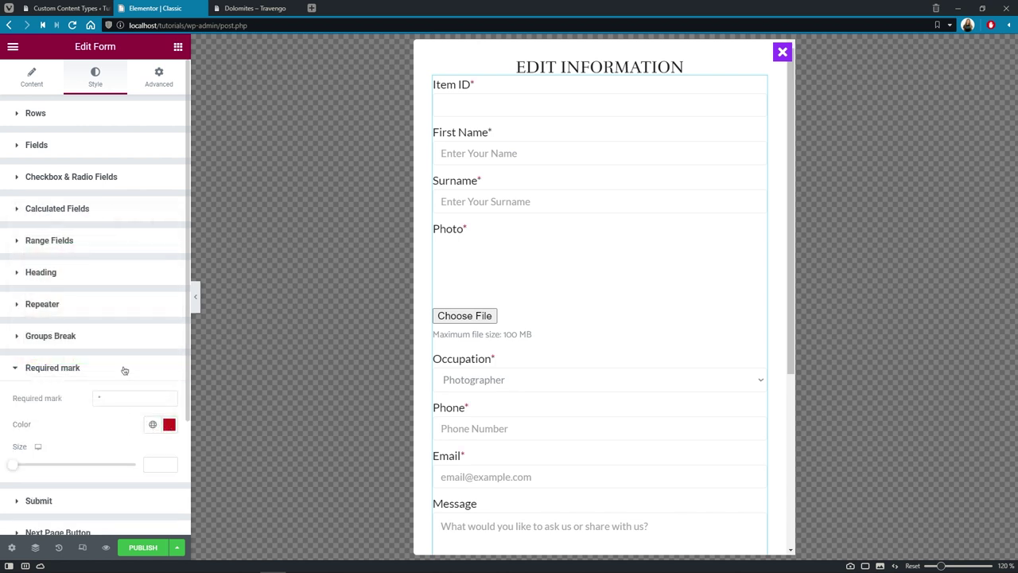
click(124, 370)
click(122, 398)
click(169, 459)
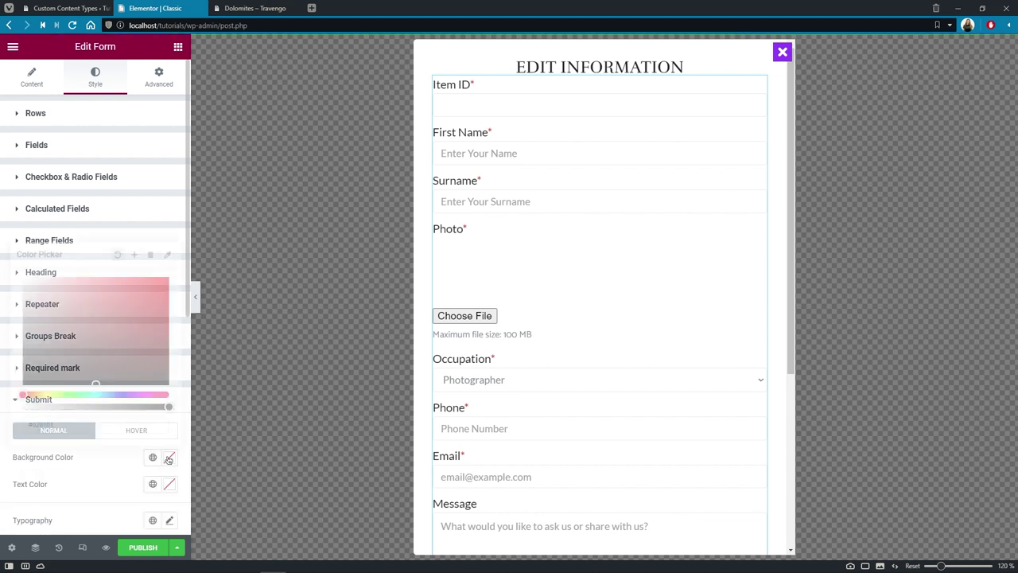
text(#222222)
click(135, 465)
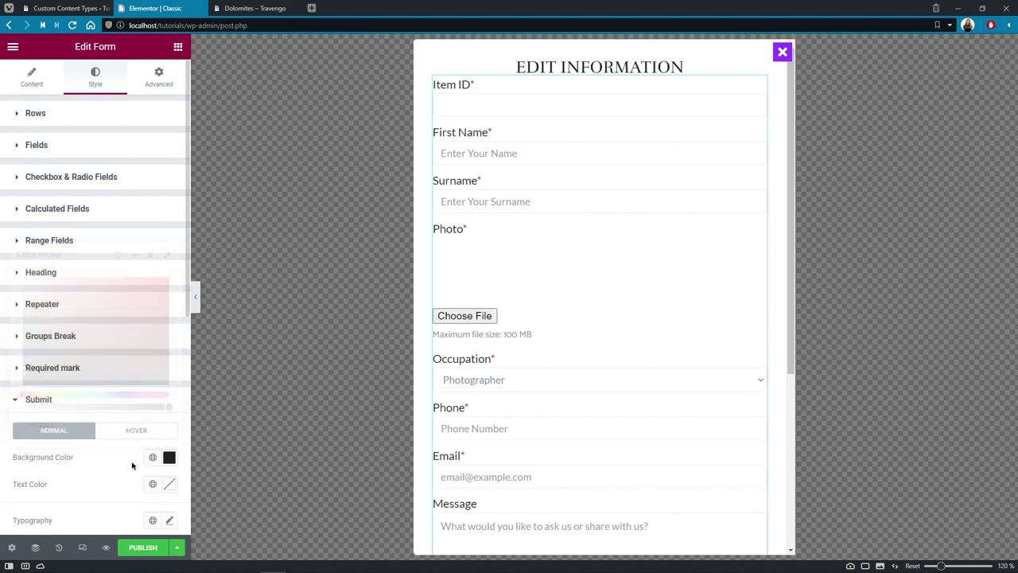
Step: Give the SAVE button a green #3DB120 hover background
click(151, 431)
click(168, 458)
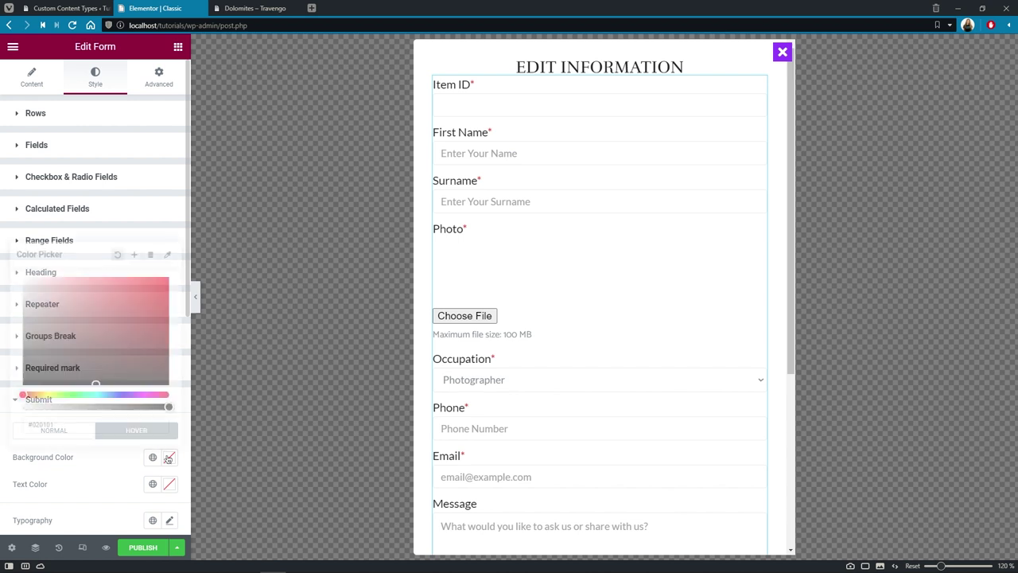
text(#3DB120)
click(117, 455)
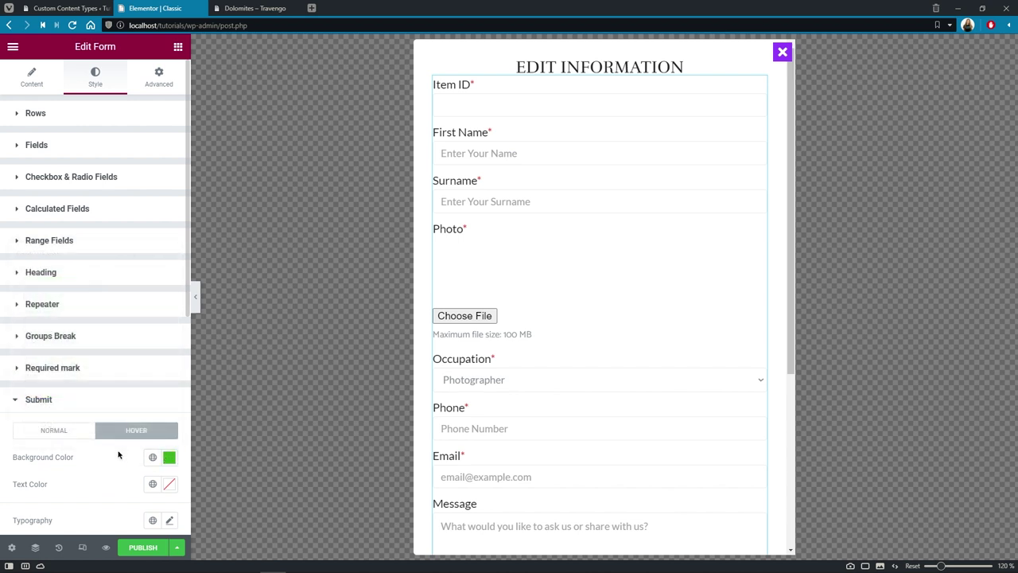
Step: Set the button's hover text to Lato 18 px weight 500 and justify it full width
drag(187, 306, 189, 429)
scroll(167, 456, down, 2)
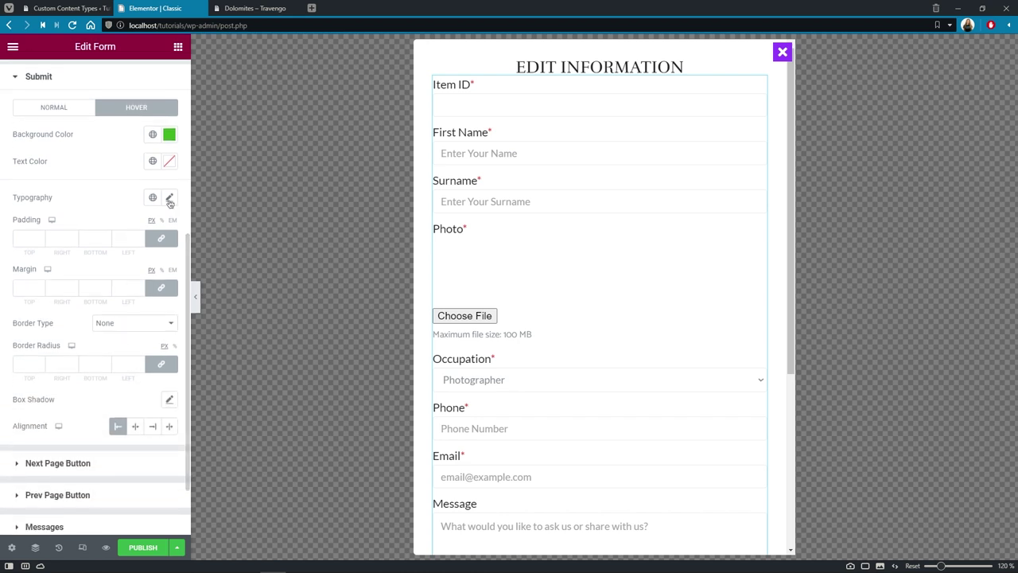
click(169, 201)
click(153, 257)
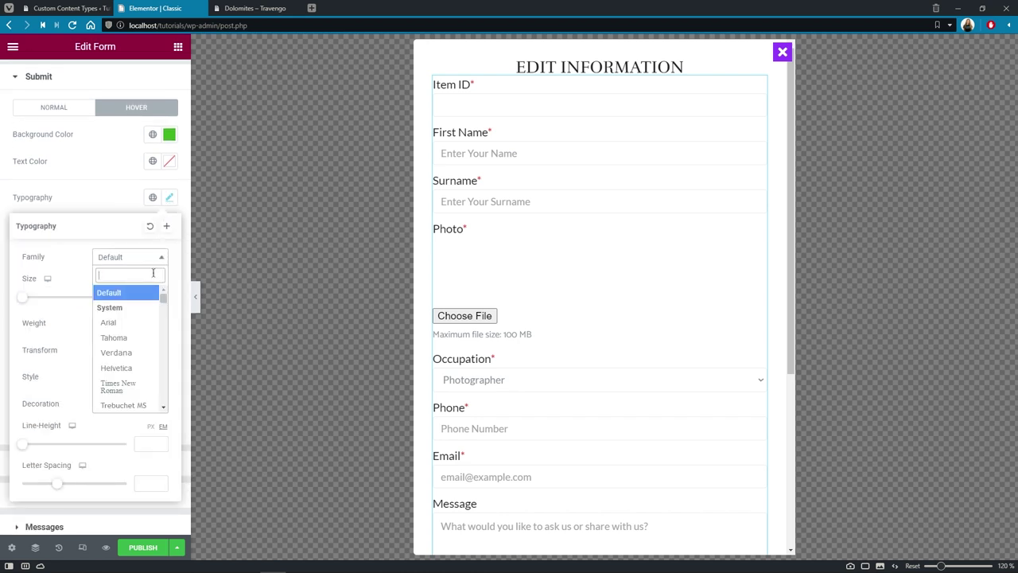
text(lato)
click(155, 307)
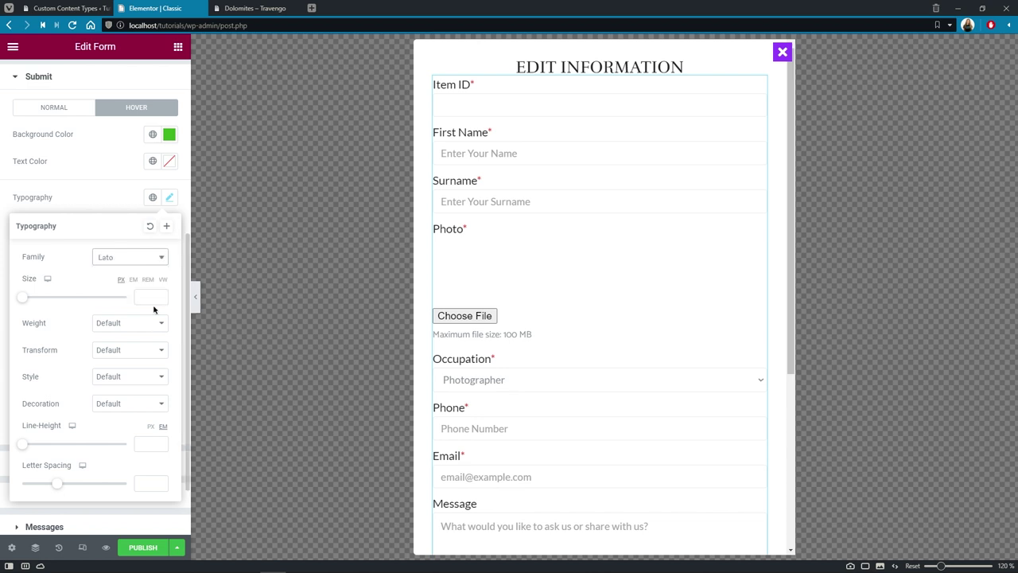
click(150, 300)
text(18)
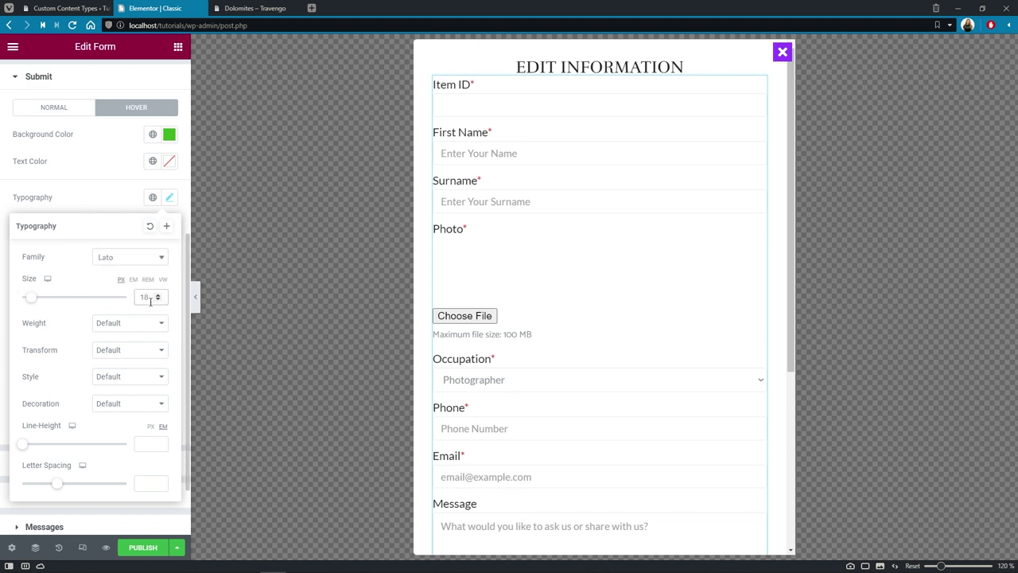
click(151, 323)
click(149, 375)
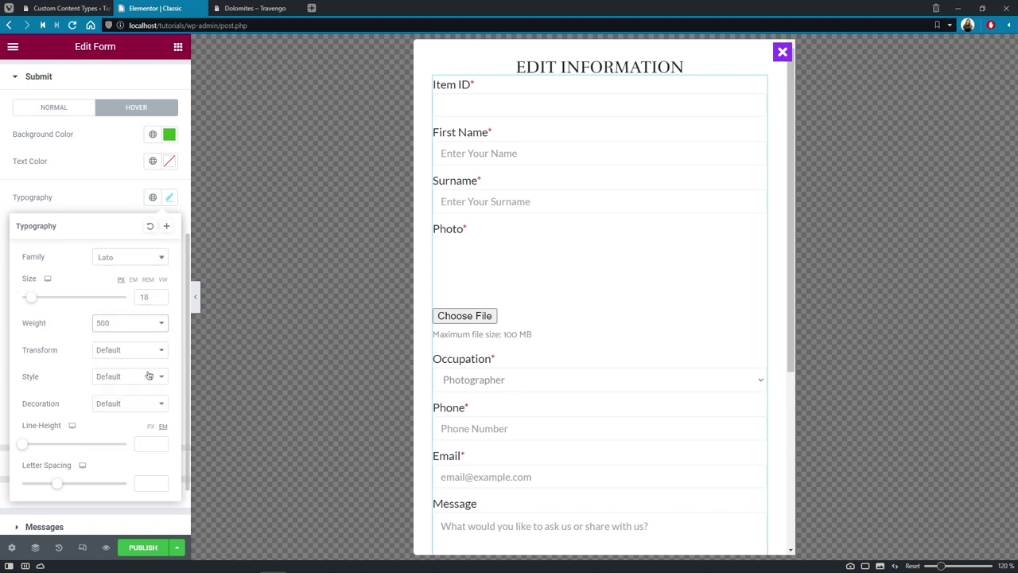
click(116, 201)
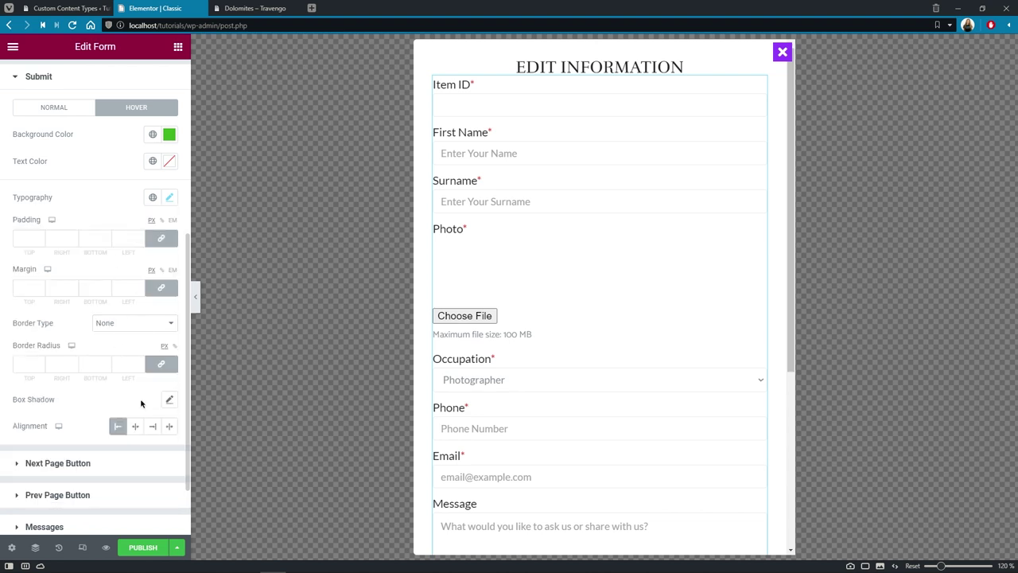
click(168, 426)
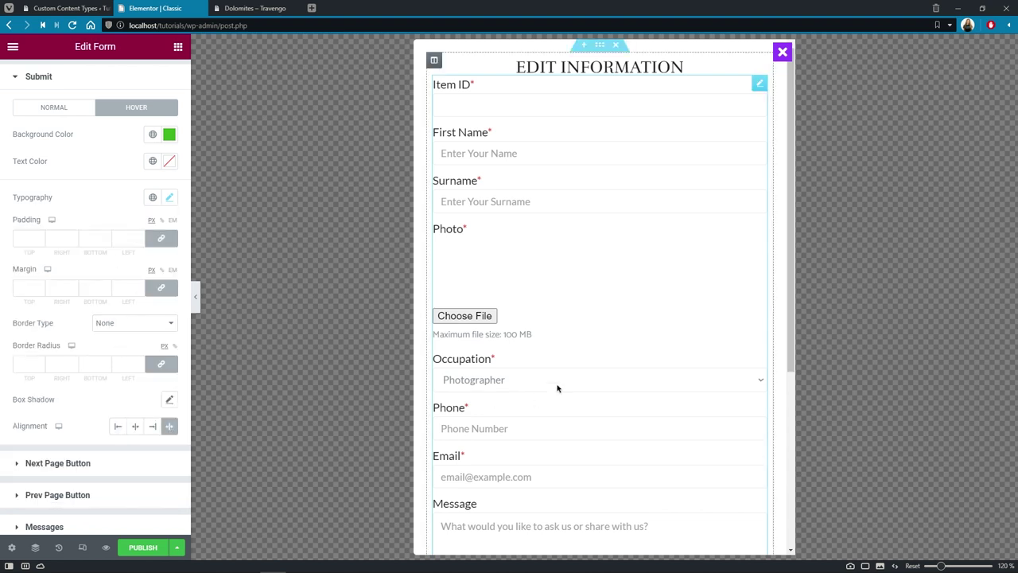
drag(786, 323, 785, 387)
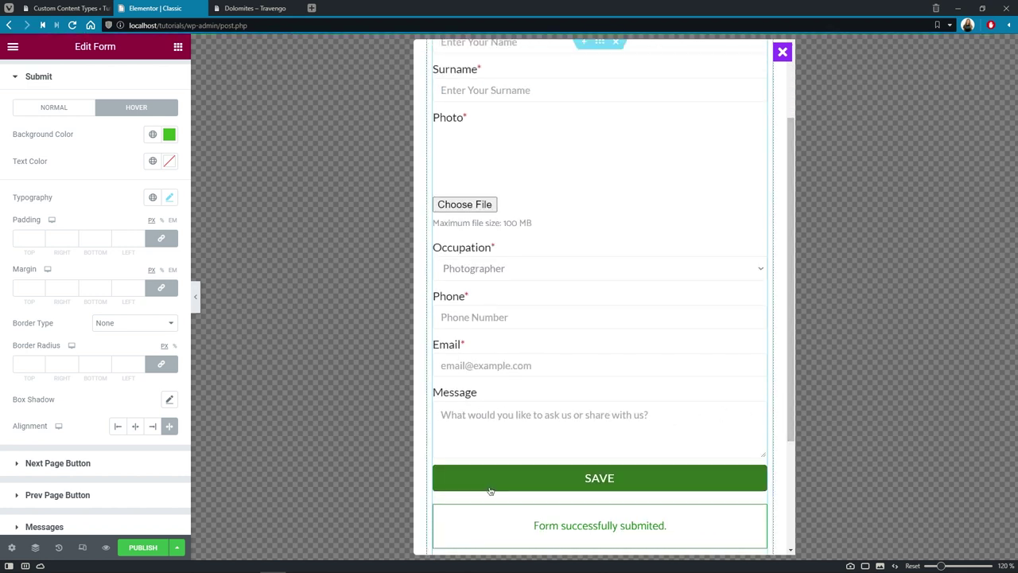
Step: Keep the Fade animation and enable Ajax content loading with Force Loading
click(11, 548)
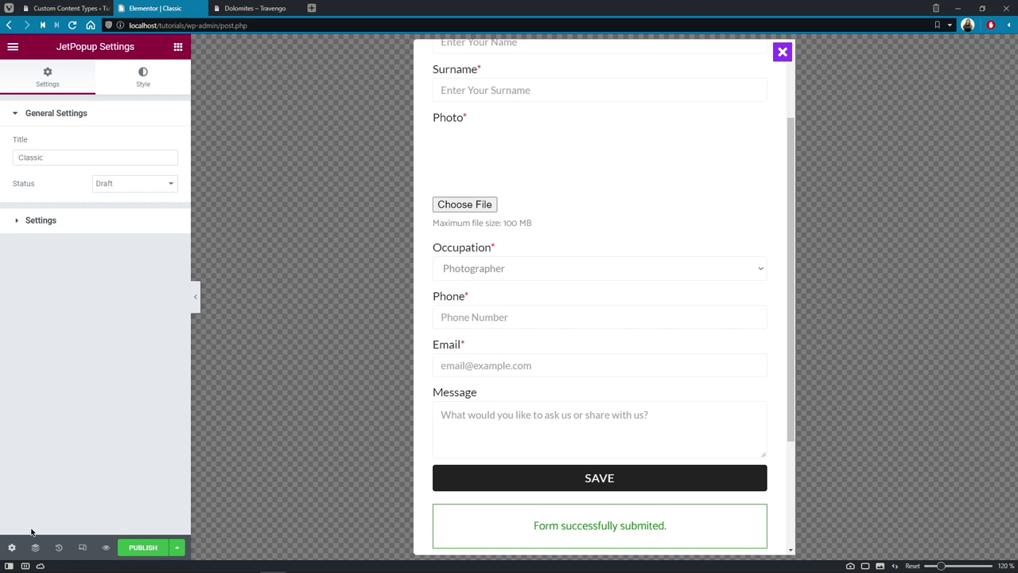
click(103, 226)
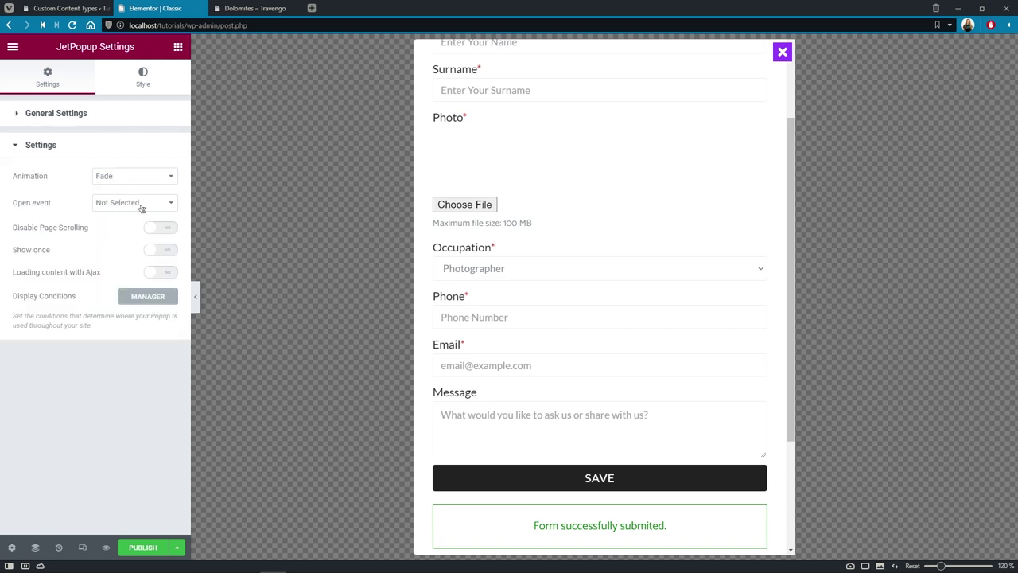
click(171, 177)
click(173, 180)
click(167, 272)
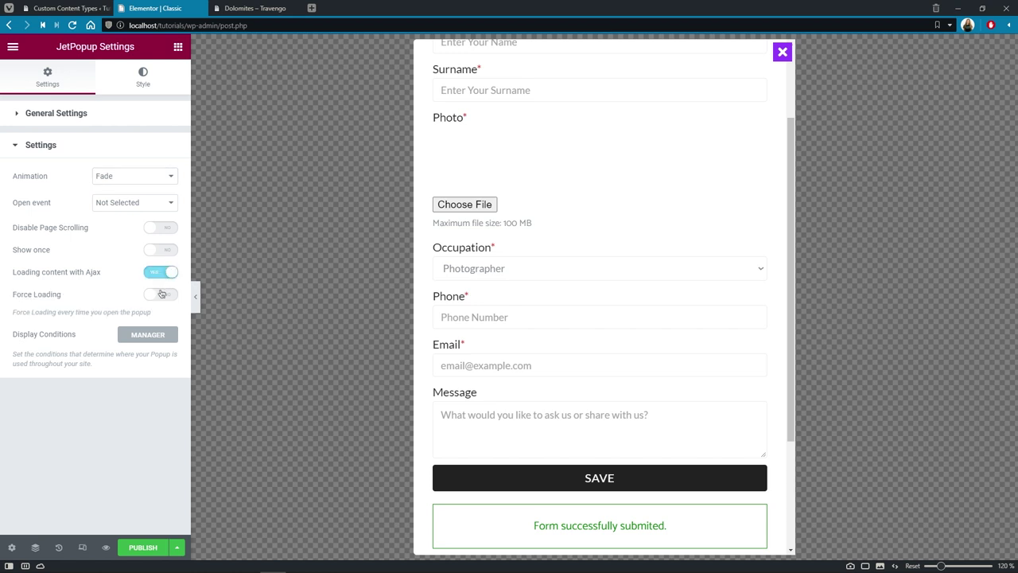
click(162, 295)
Step: Give the close button a white icon on a #222222 background
click(151, 85)
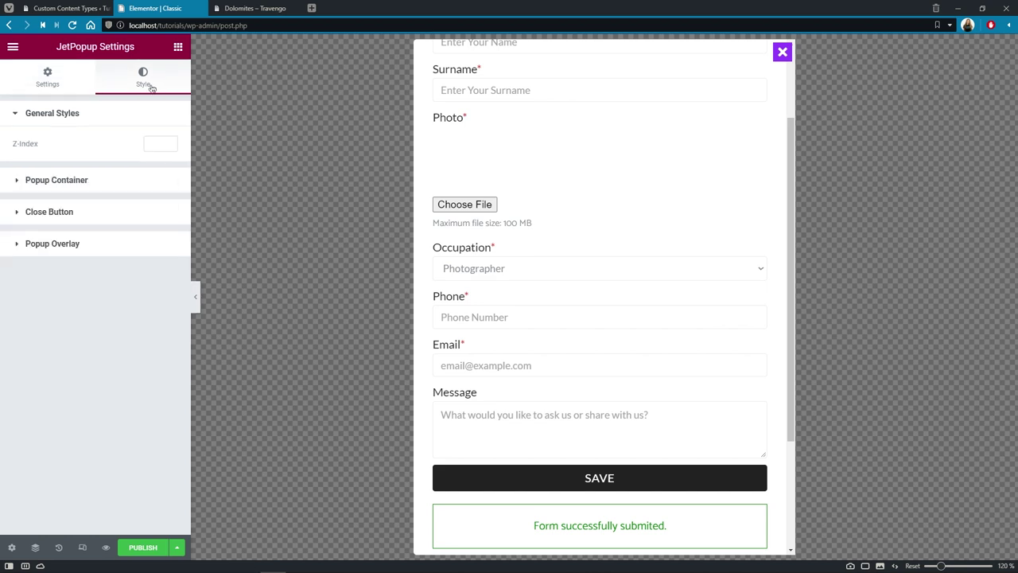
click(111, 210)
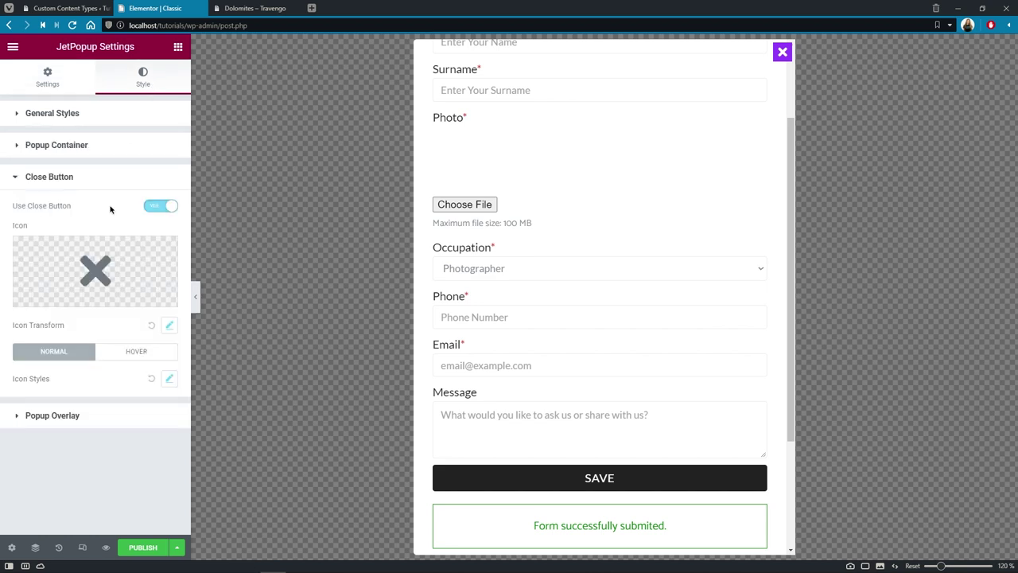
click(169, 379)
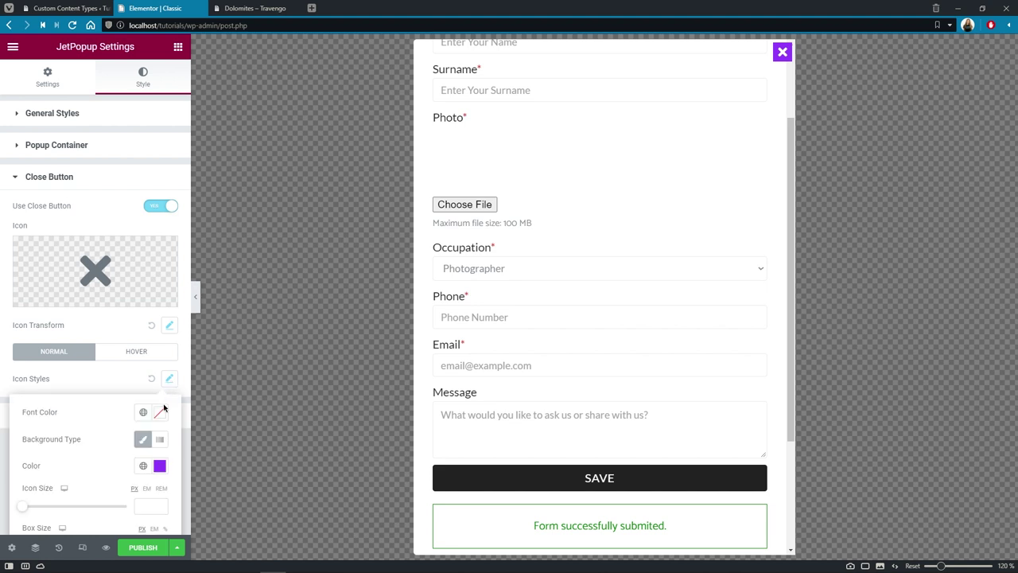
click(160, 412)
drag(156, 320, 83, 225)
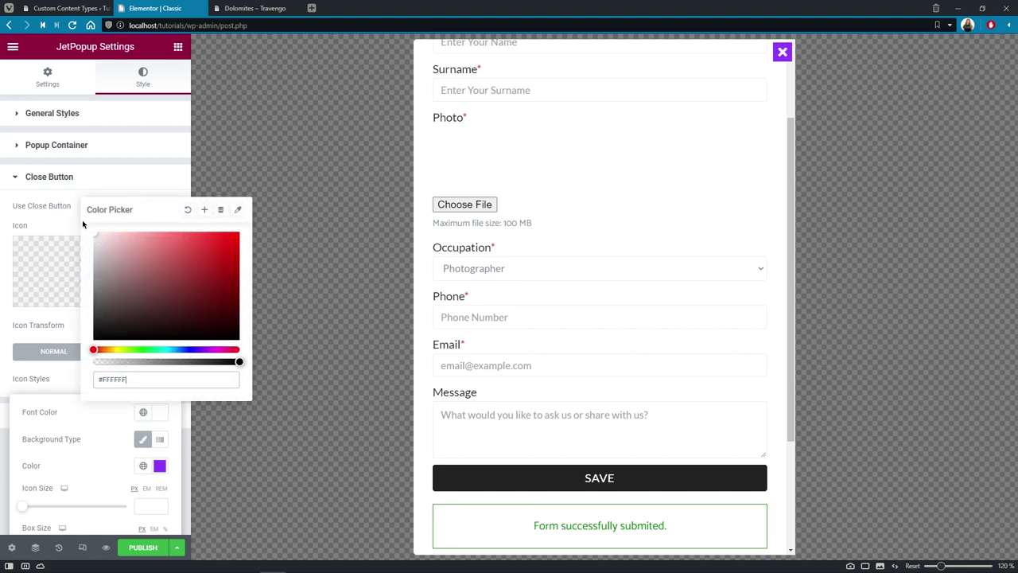
click(79, 356)
click(160, 465)
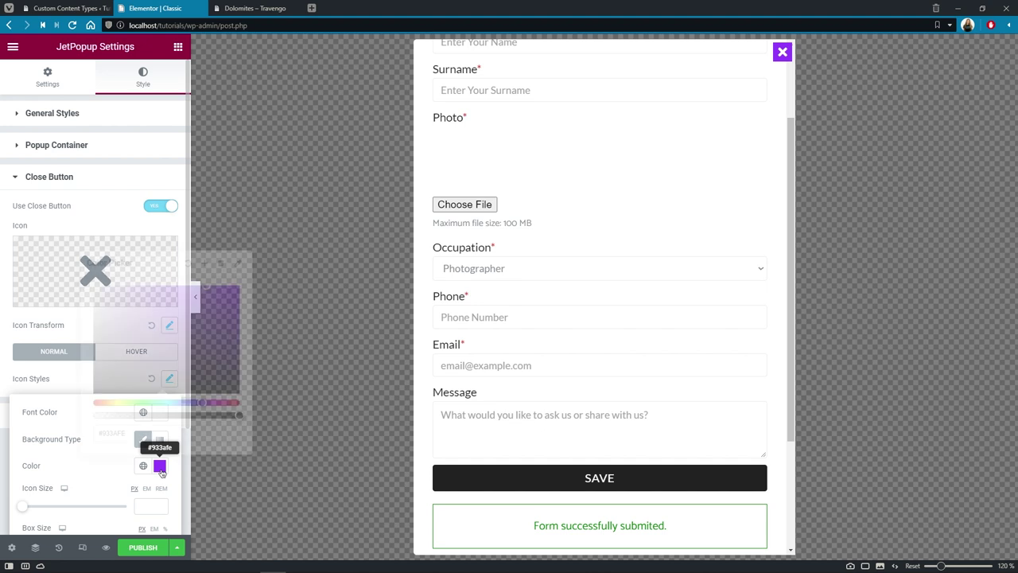
text(#222222)
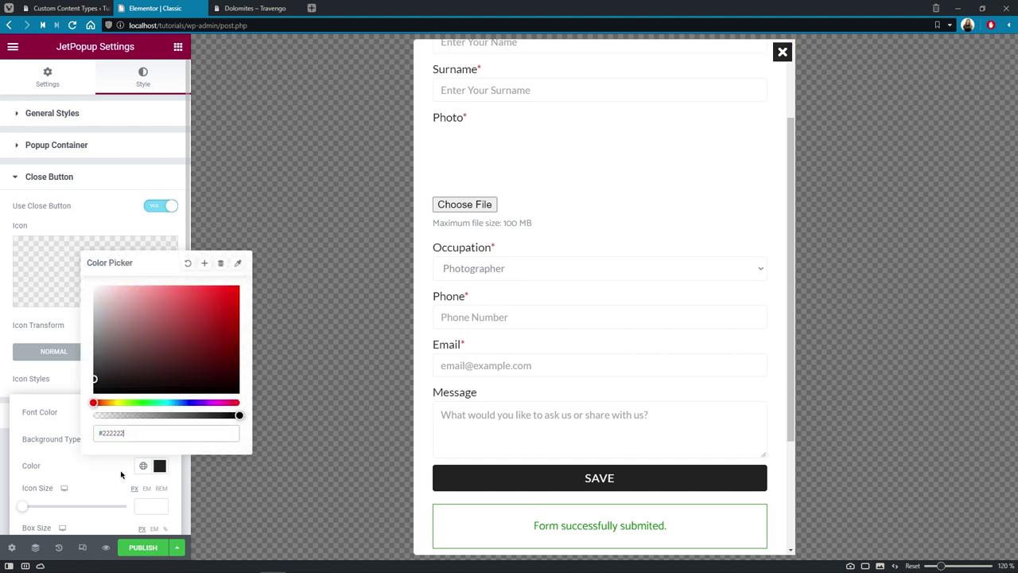
click(121, 474)
Step: Make the close button's hover state a white icon on green #3DB120, then publish the popup
click(156, 358)
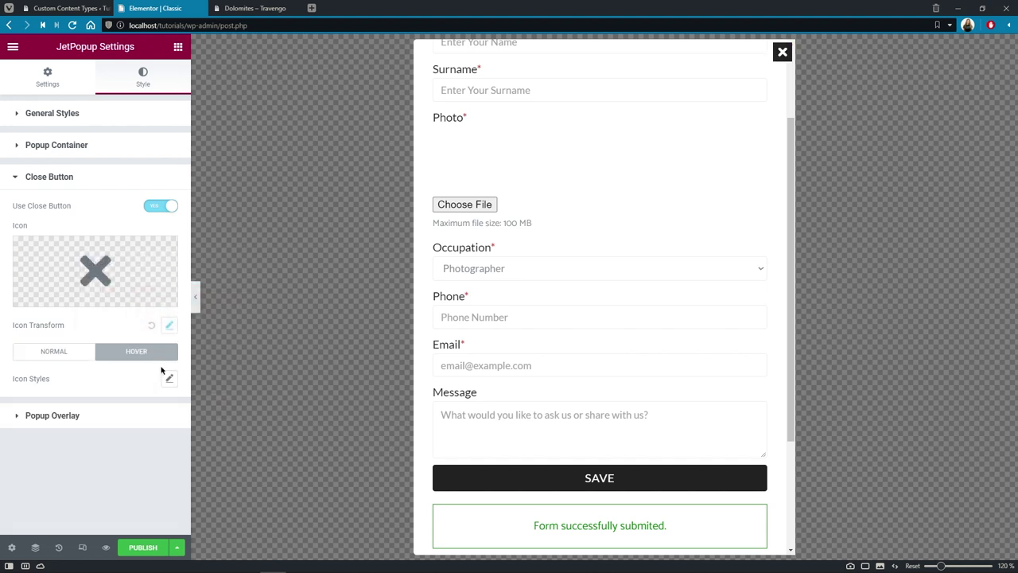
click(168, 378)
click(160, 412)
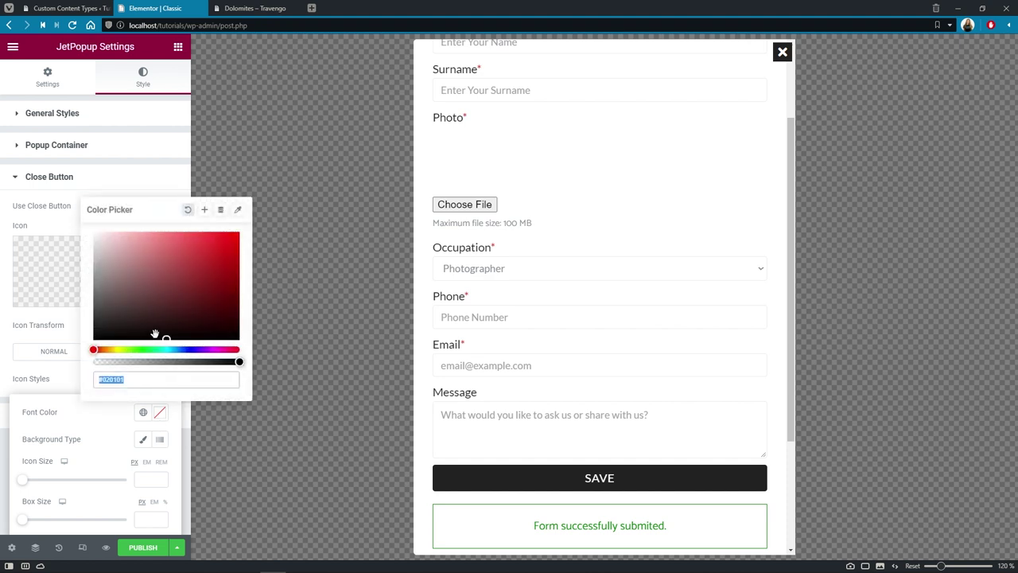
text(#FFFFFF)
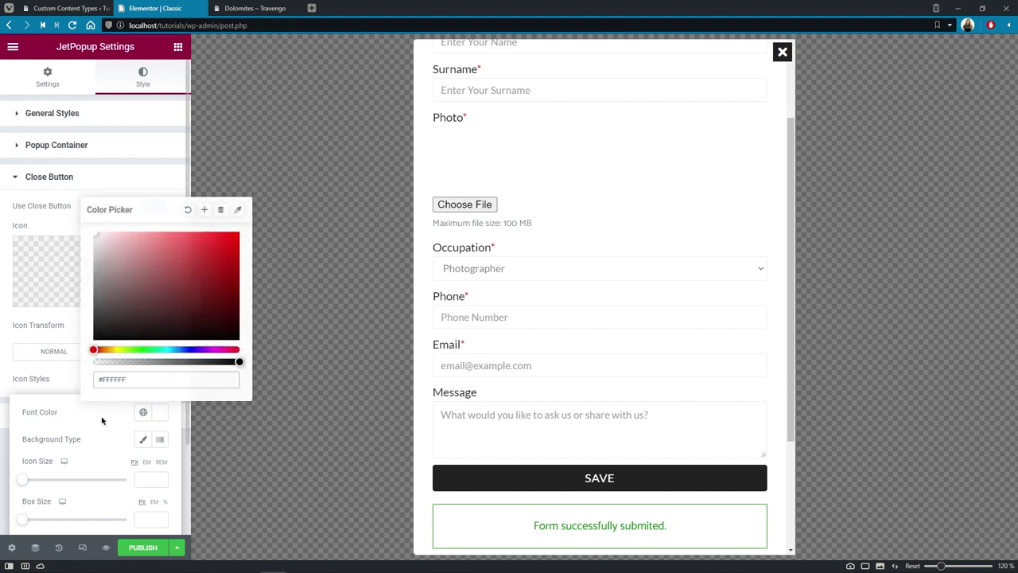
click(101, 419)
click(143, 440)
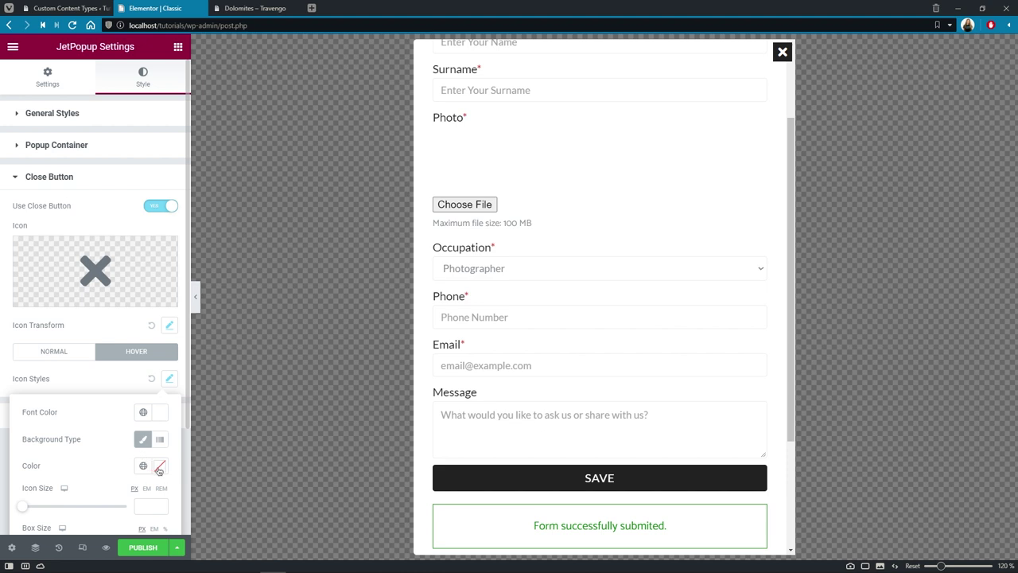
click(160, 467)
text(#3DB120)
click(101, 469)
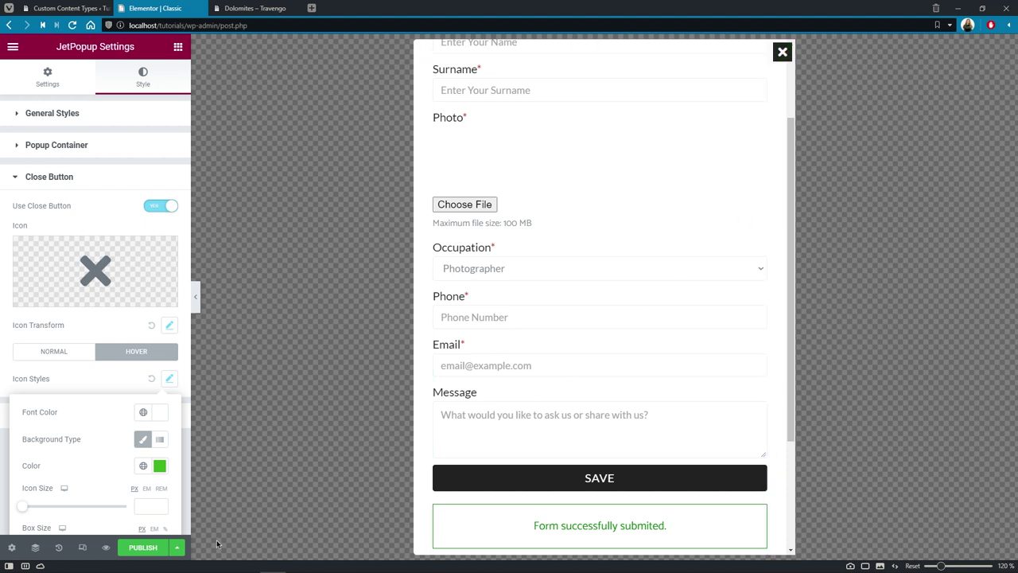
click(143, 547)
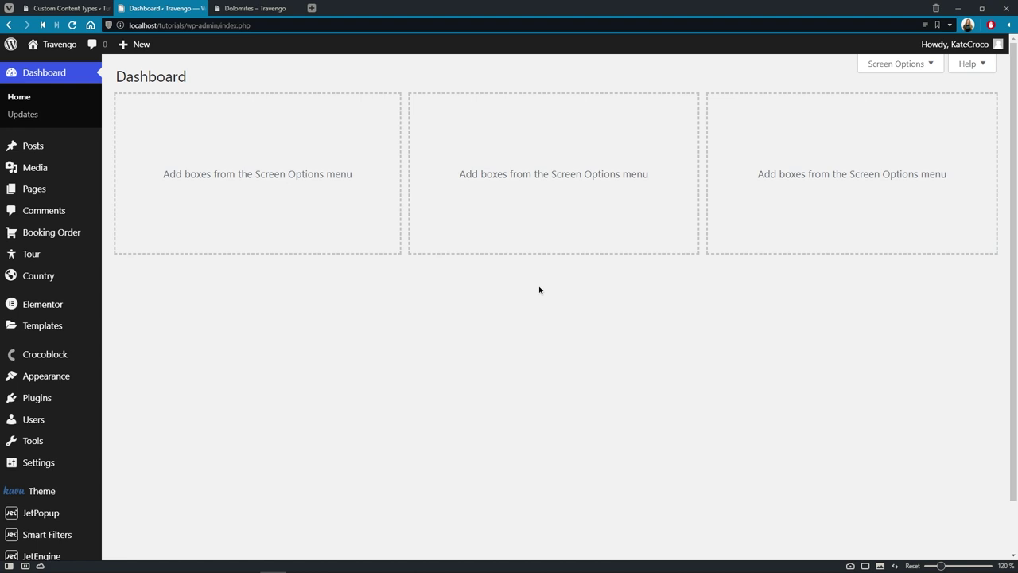
Step: From JetEngine > Listings, edit the Attendees listing template with Elementor
scroll(539, 290, down, 2)
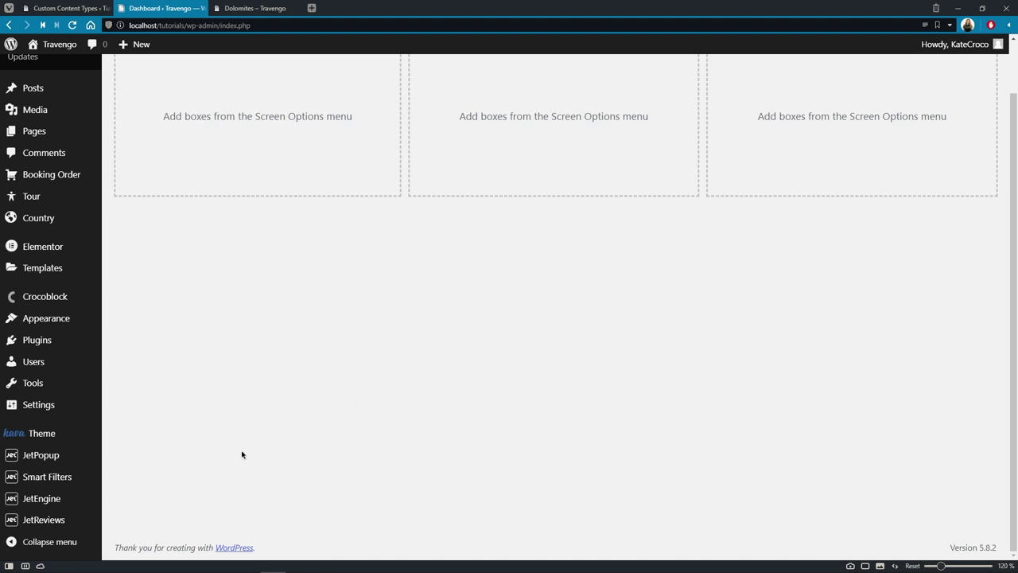
mouse_move(76, 501)
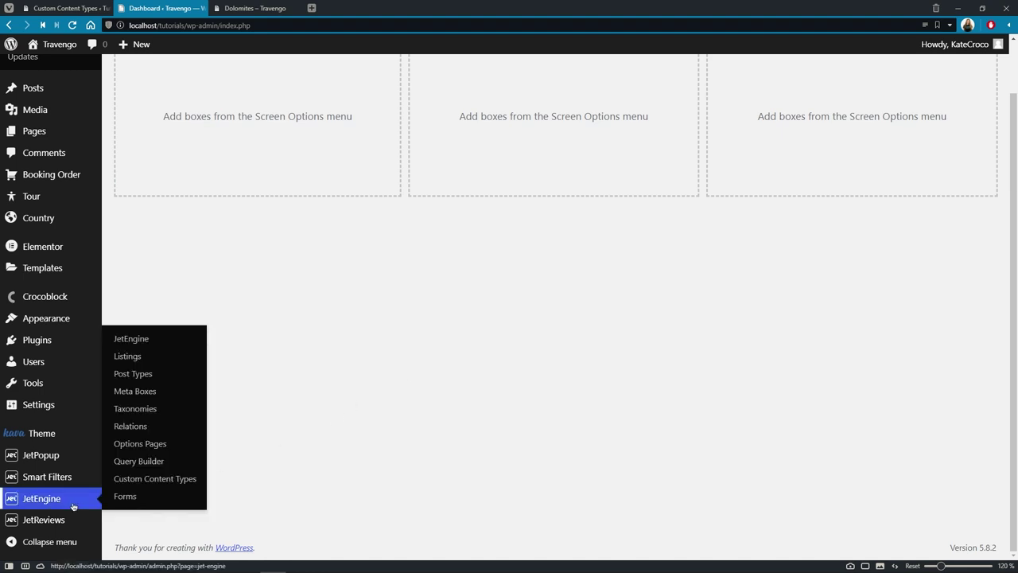
click(132, 356)
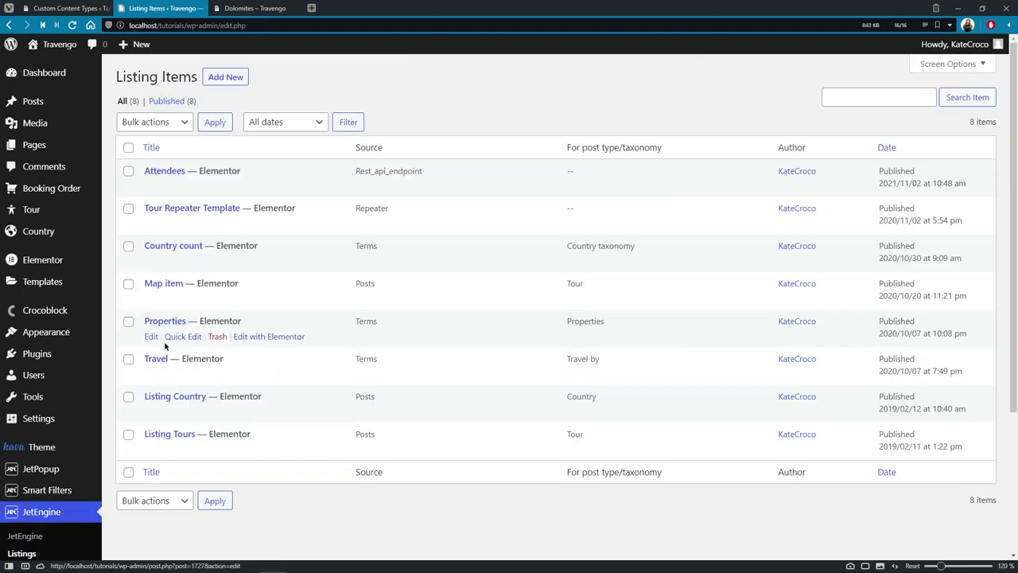
mouse_move(153, 194)
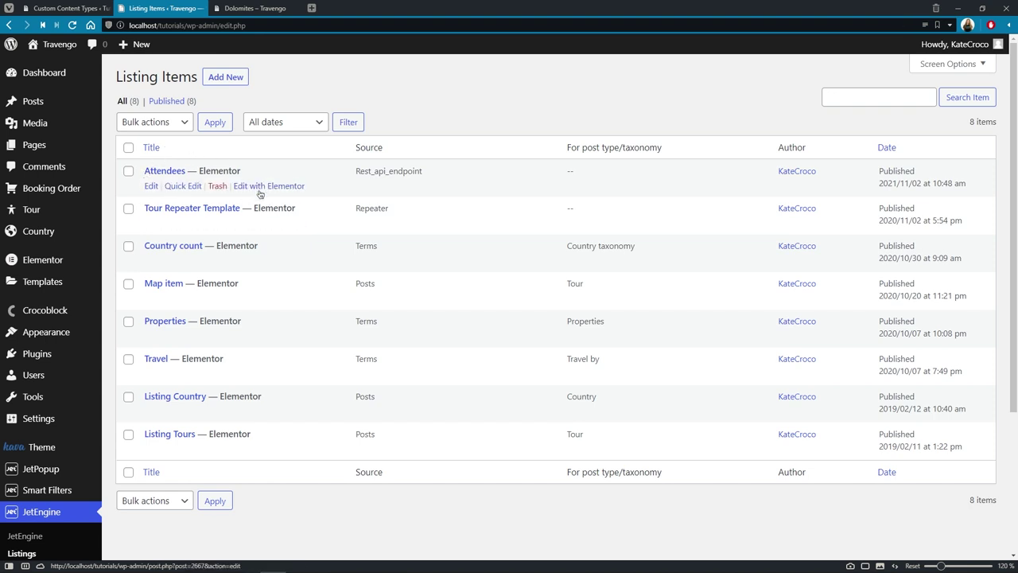
click(268, 186)
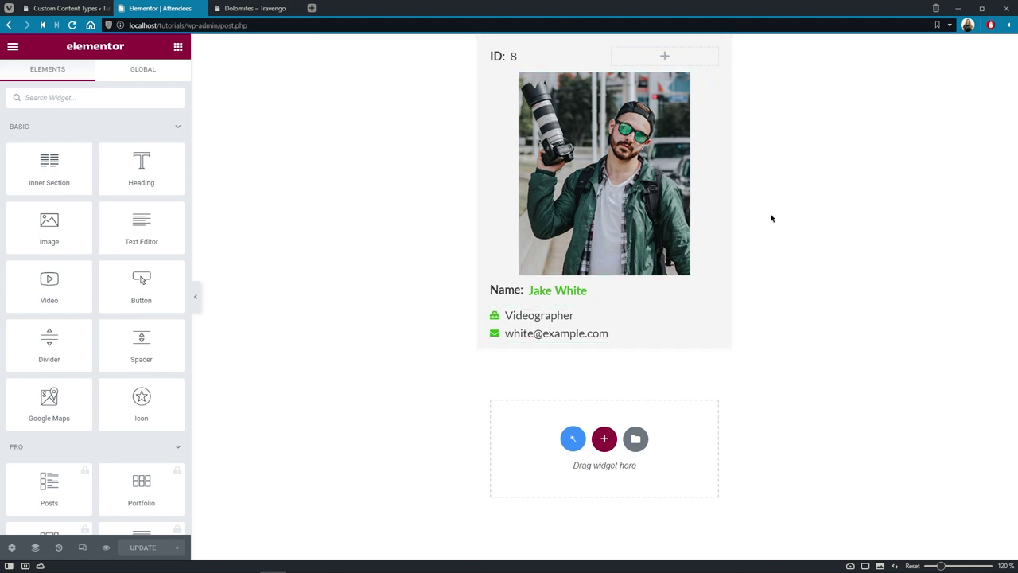
click(541, 293)
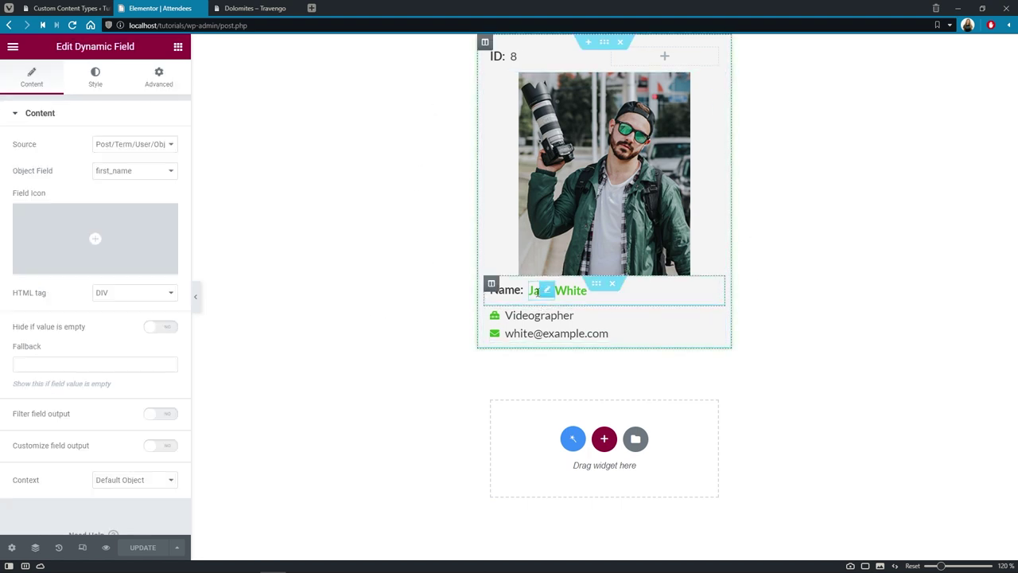
click(669, 186)
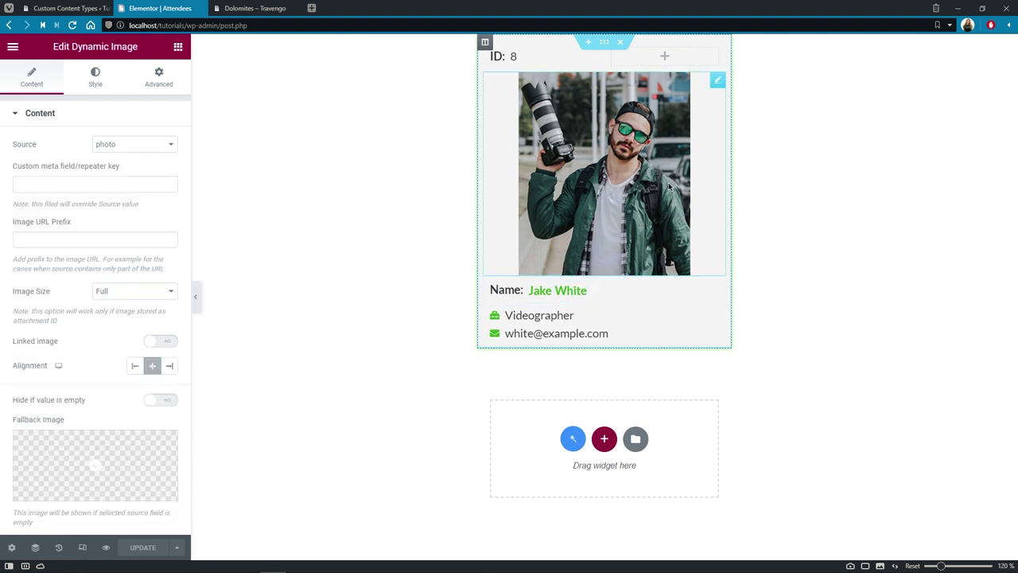
click(597, 319)
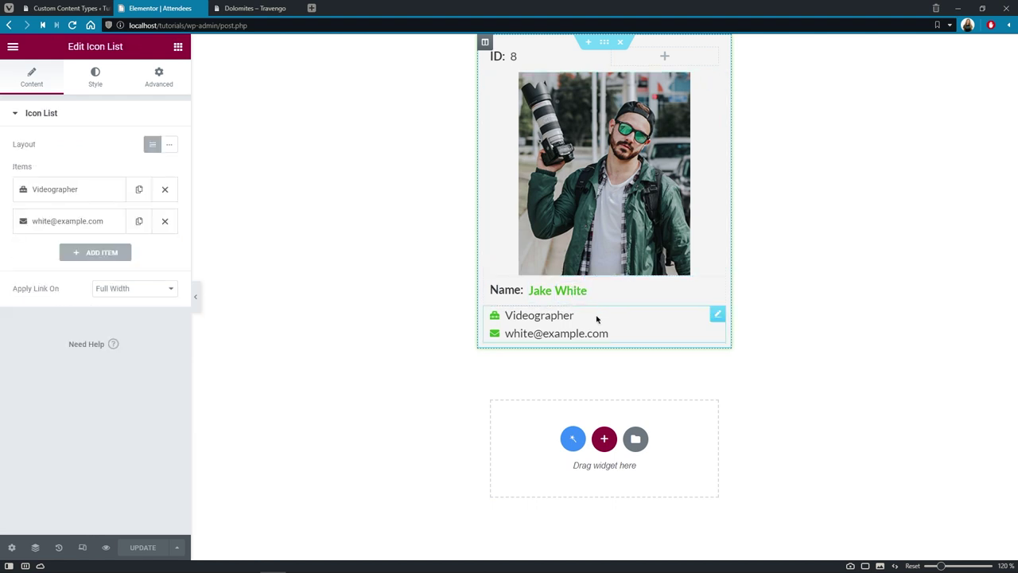
click(75, 196)
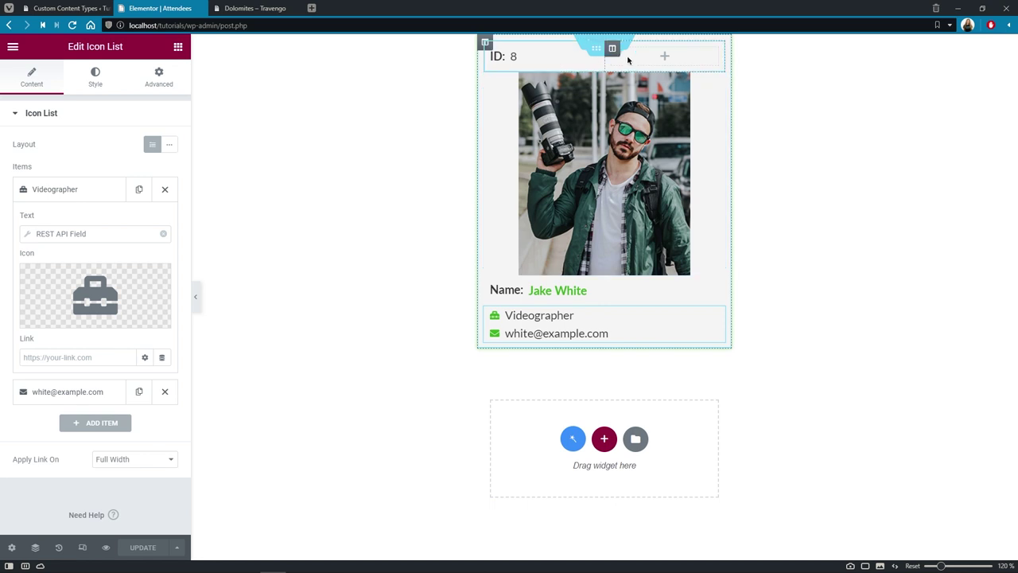
click(516, 57)
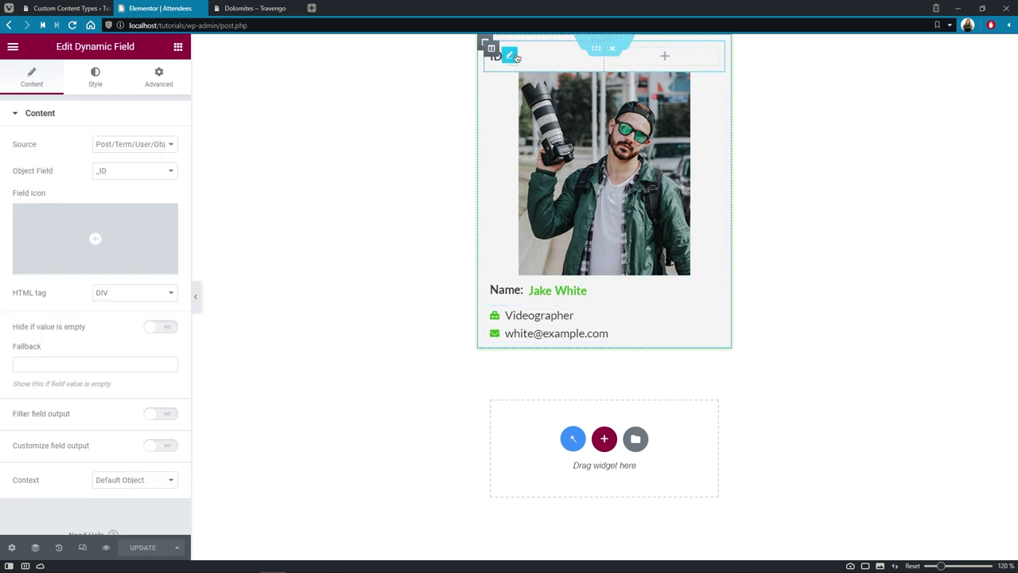
click(172, 146)
click(170, 154)
click(173, 170)
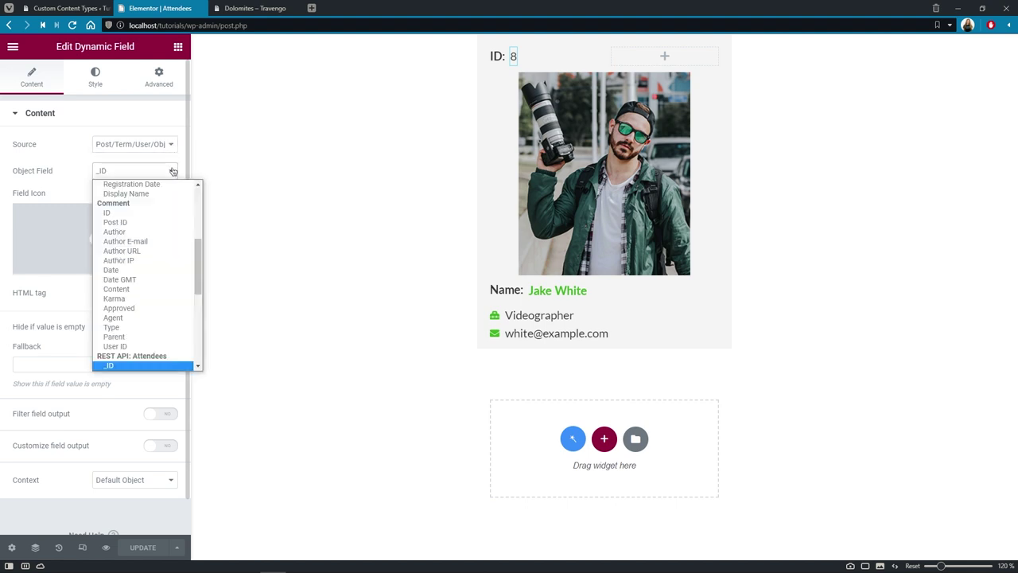
click(174, 172)
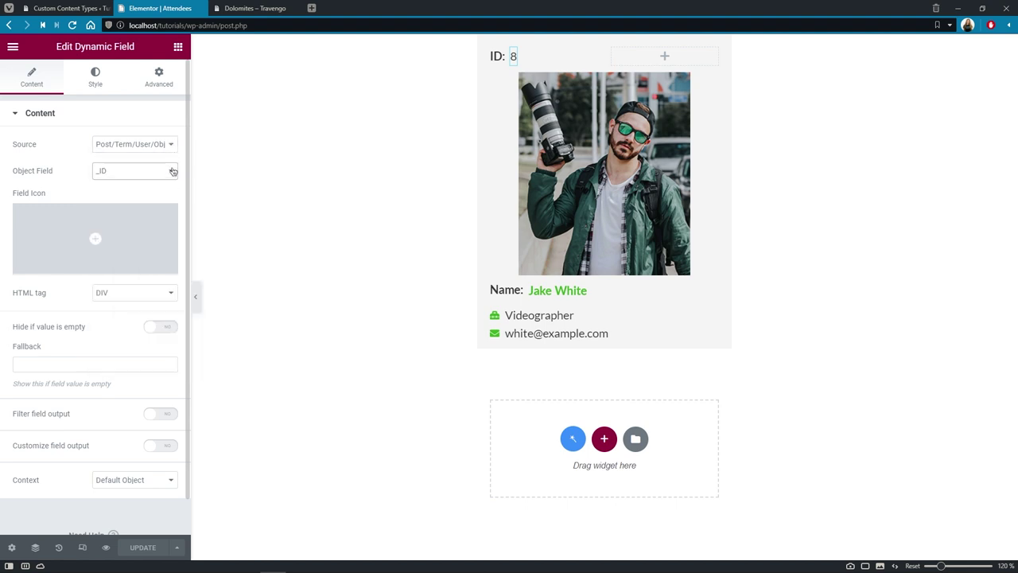
click(681, 59)
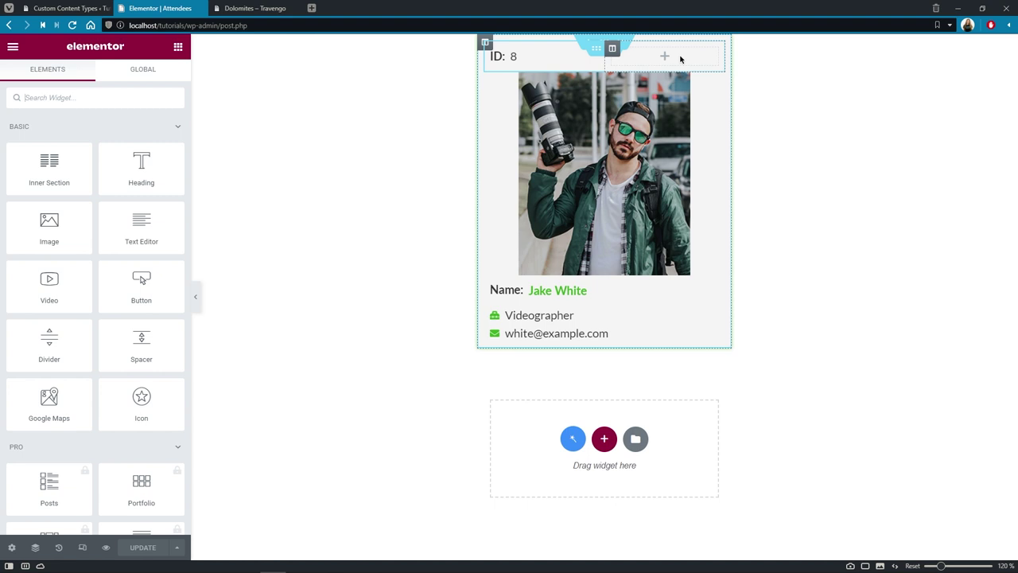
Step: Add a right-aligned, Extra Small button labelled 'Edit' in the column beside the ID
drag(141, 283, 670, 62)
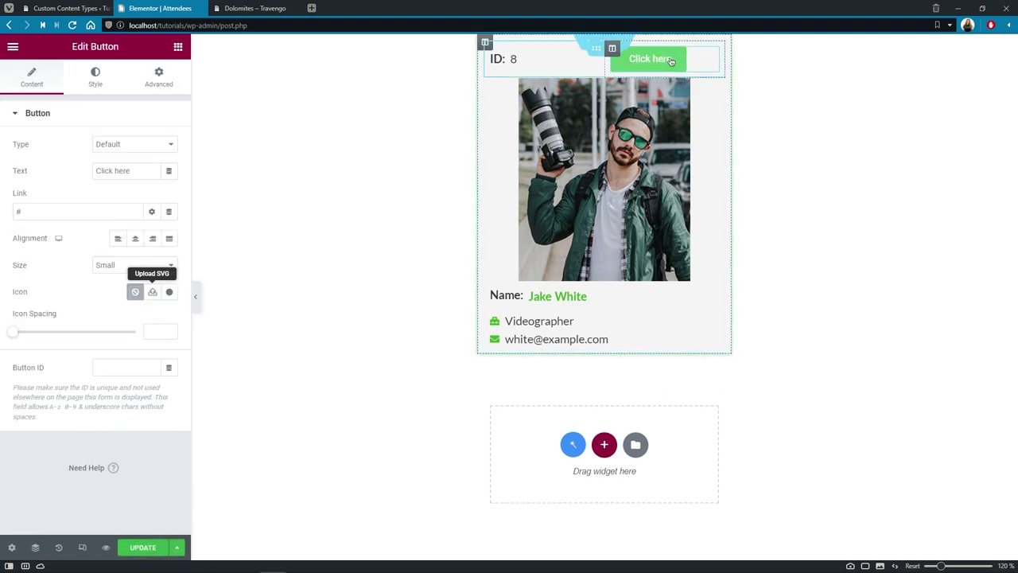
click(150, 174)
key(ctrl+a)
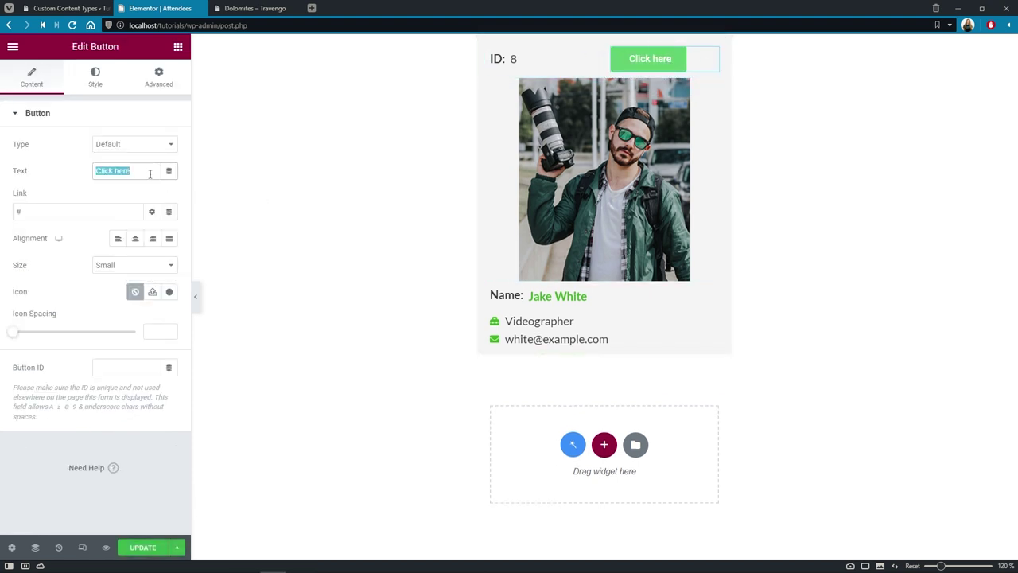
text(Edit)
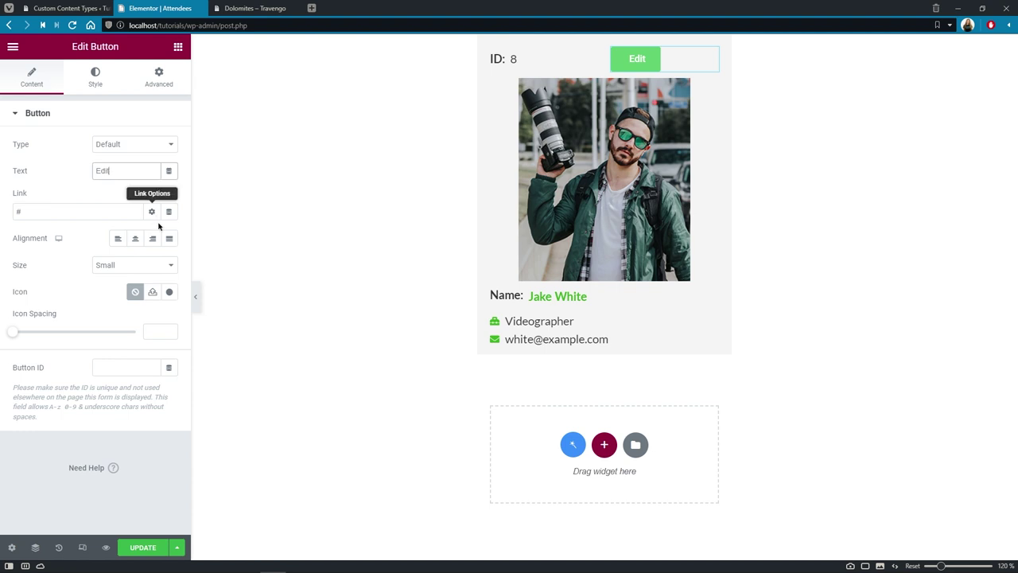
click(153, 239)
click(164, 267)
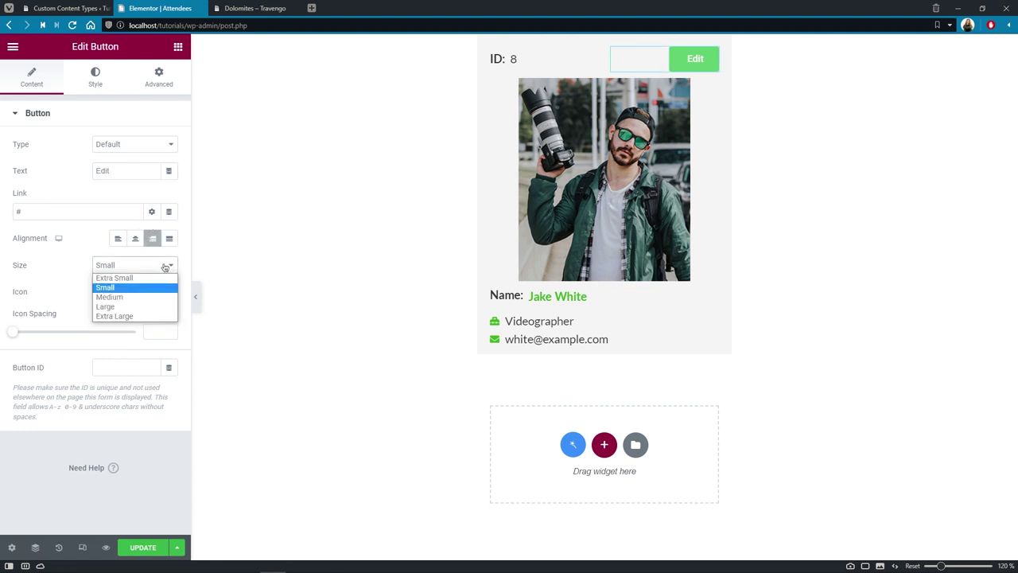
click(162, 277)
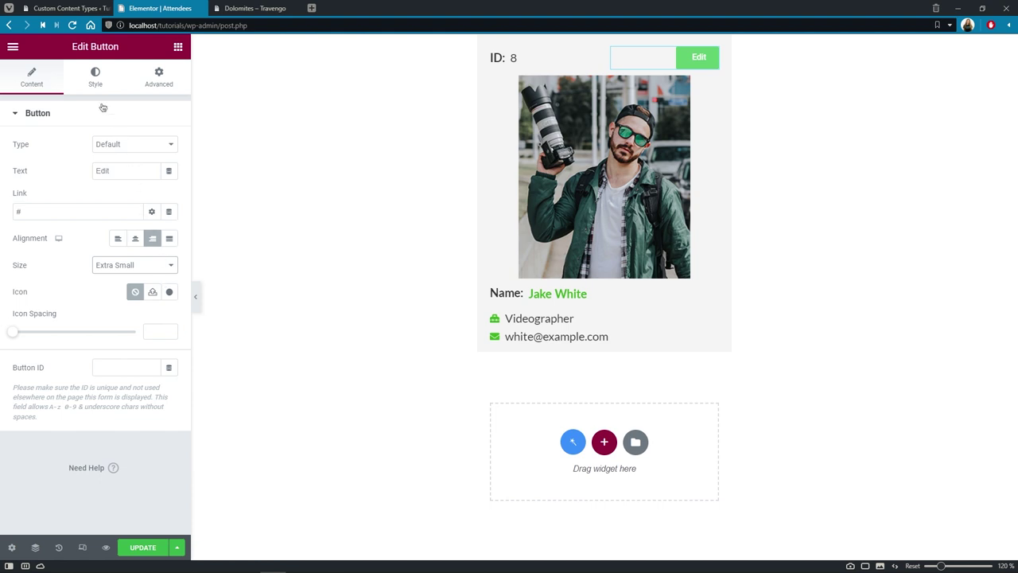
Step: Style the button text as Lato 16 px with an underline
click(95, 80)
click(170, 145)
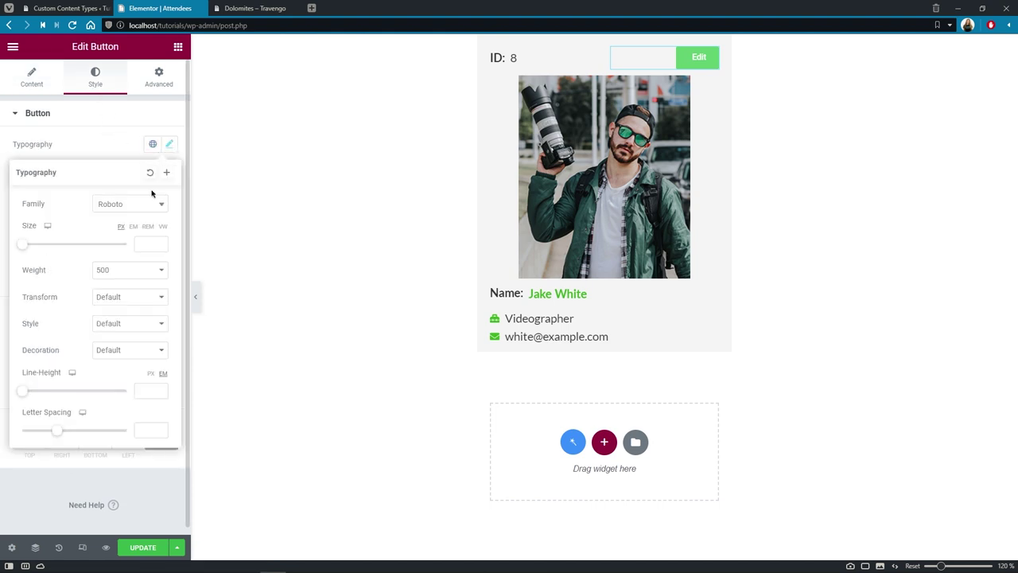
click(155, 206)
text(lato)
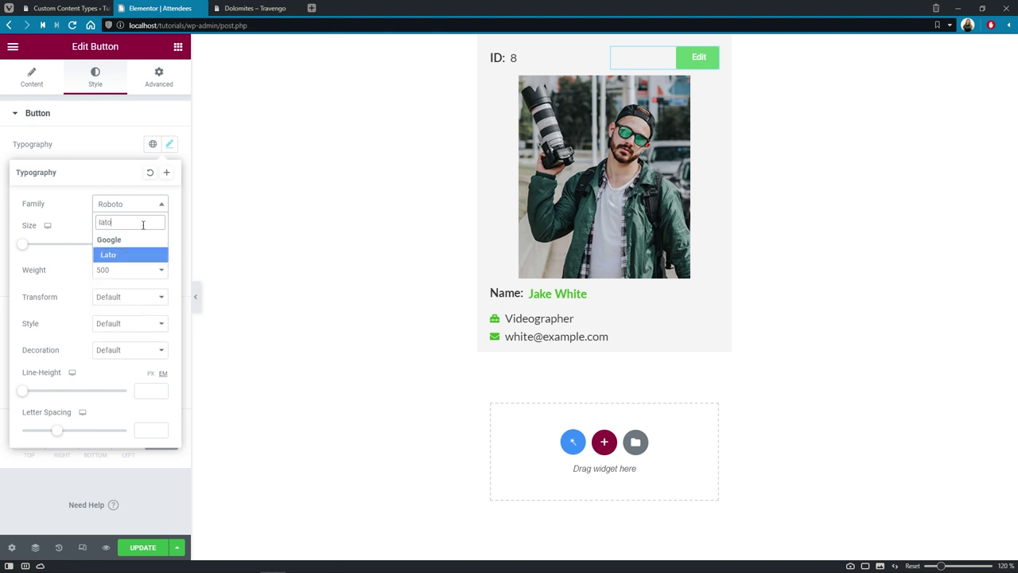
click(119, 254)
click(143, 245)
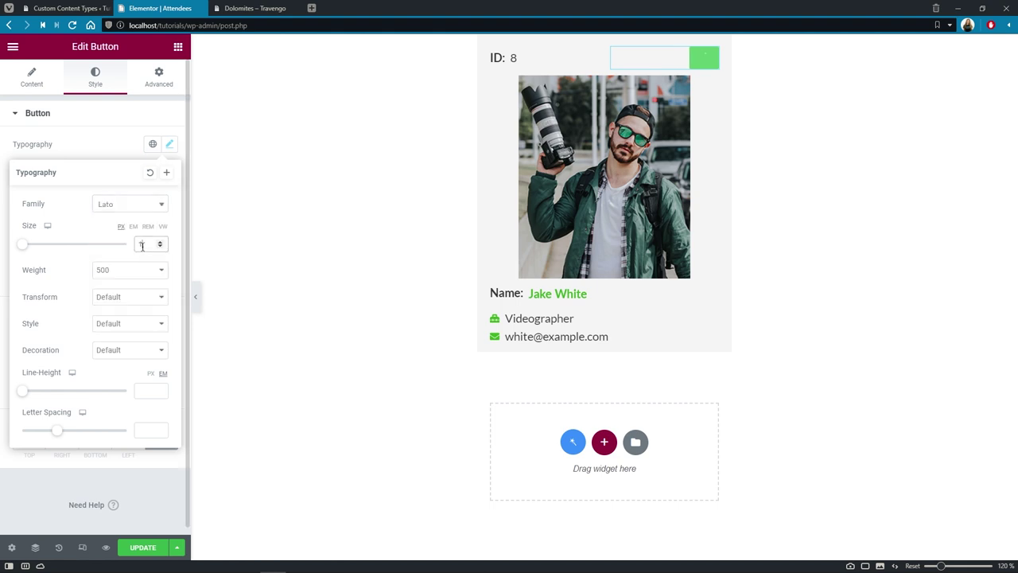
text(16)
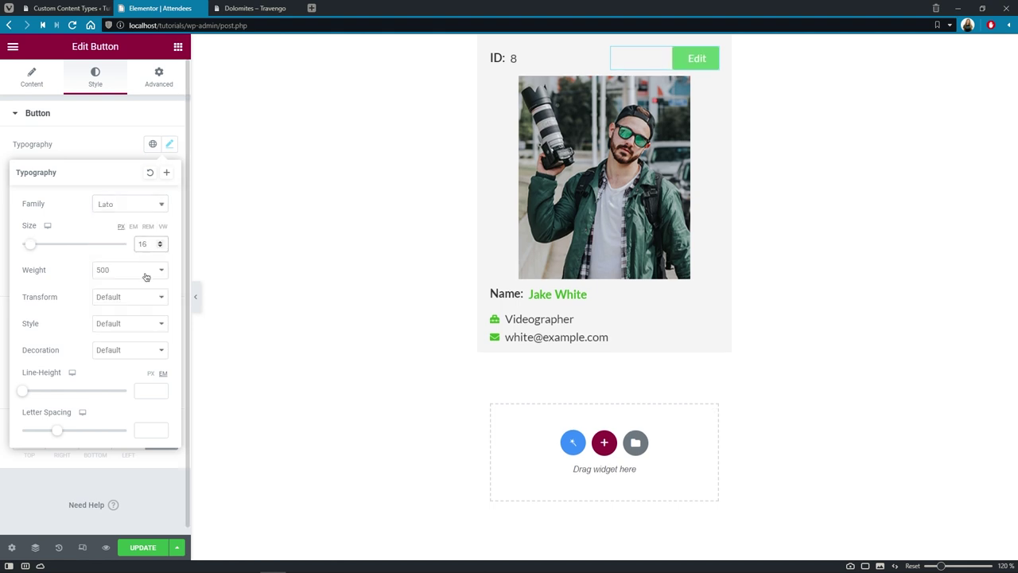
click(152, 350)
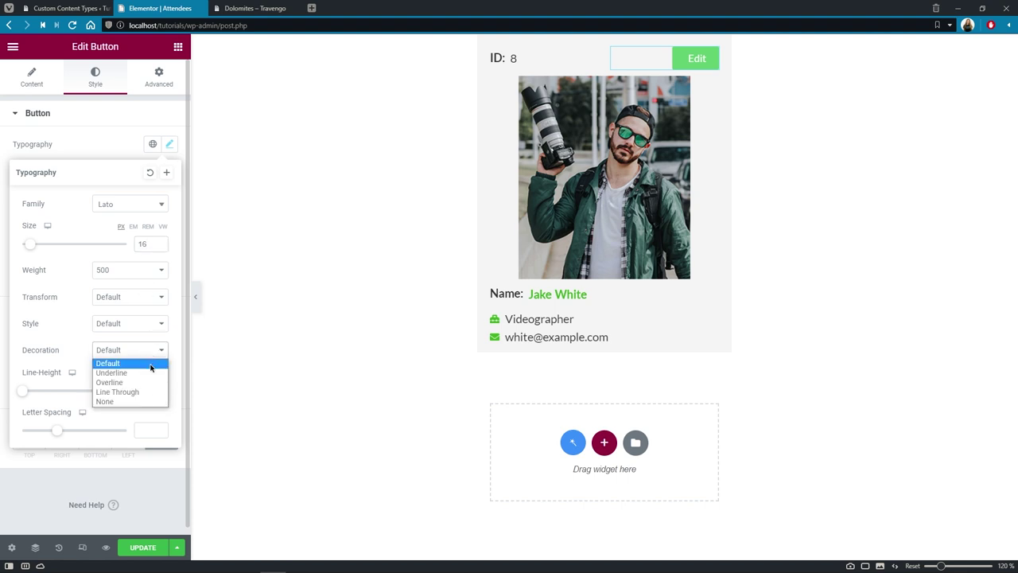
click(154, 362)
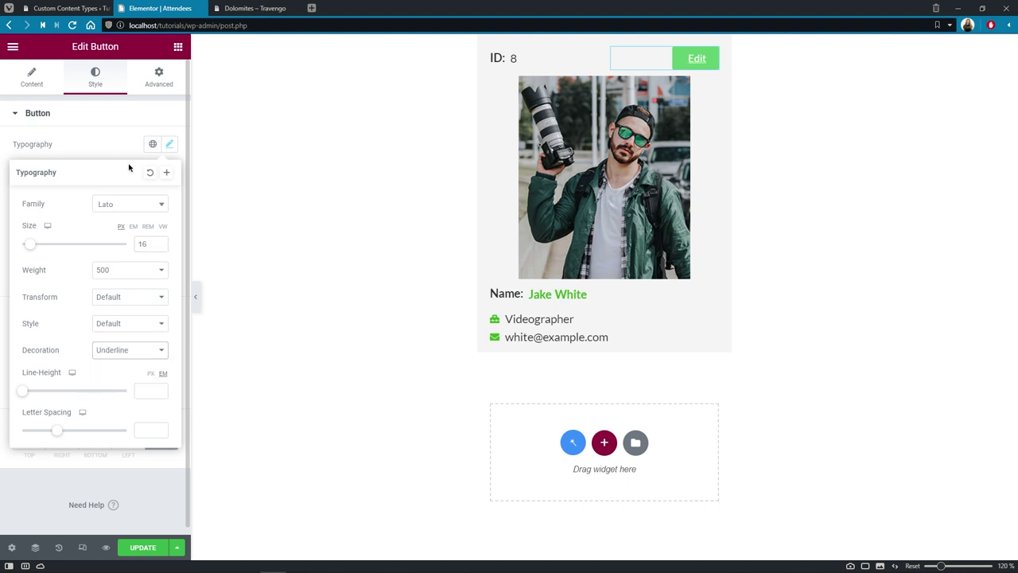
click(112, 145)
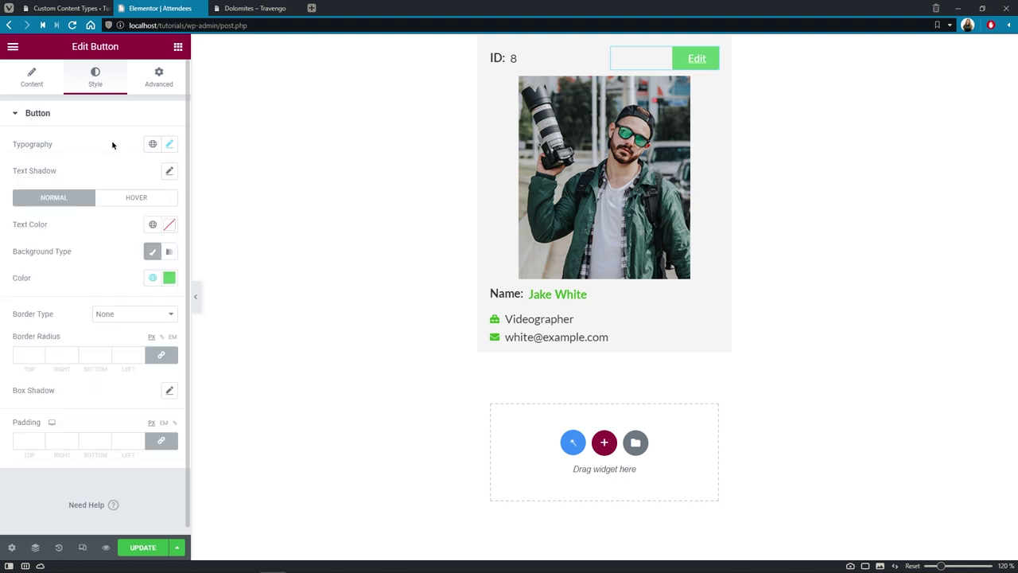
Step: Give the button #222222 text, green hover text and transparent normal and hover backgrounds
click(168, 229)
text(#222222)
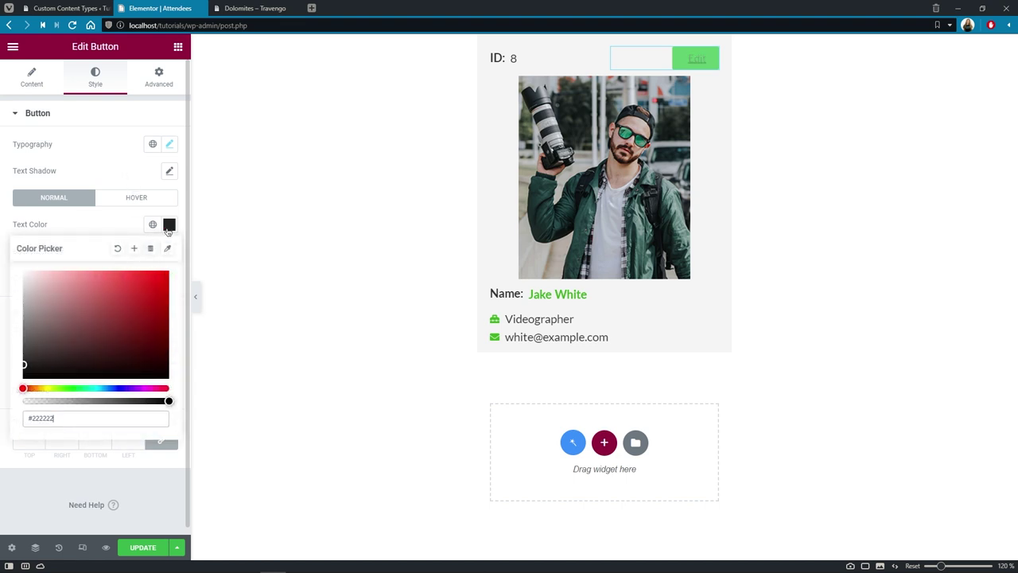
click(148, 201)
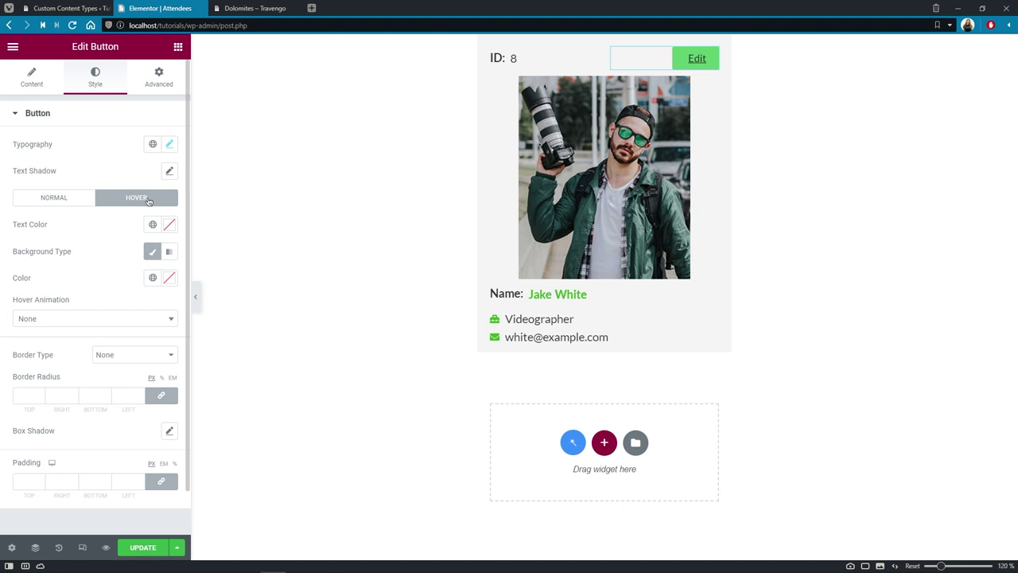
click(168, 226)
click(125, 228)
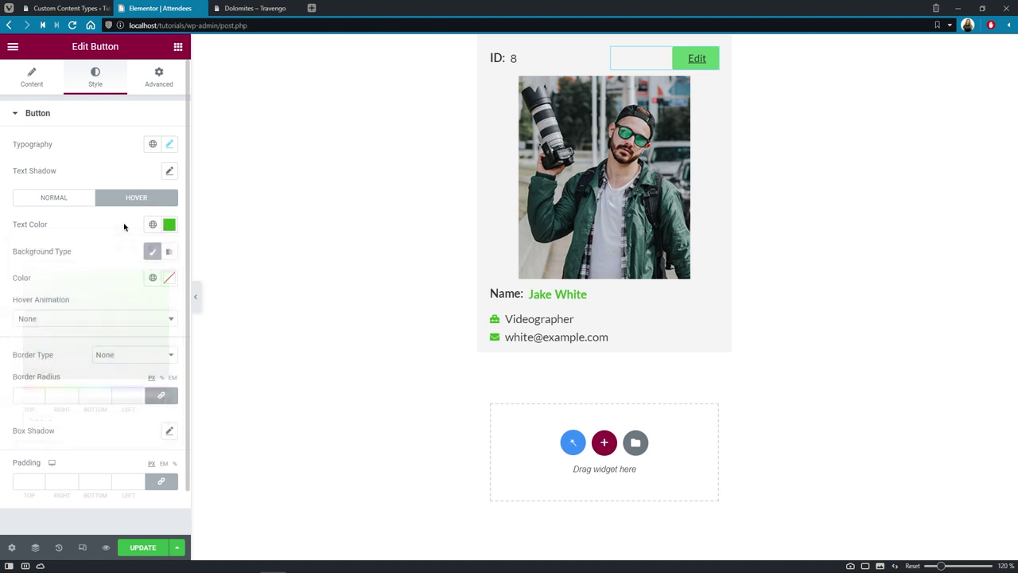
click(167, 278)
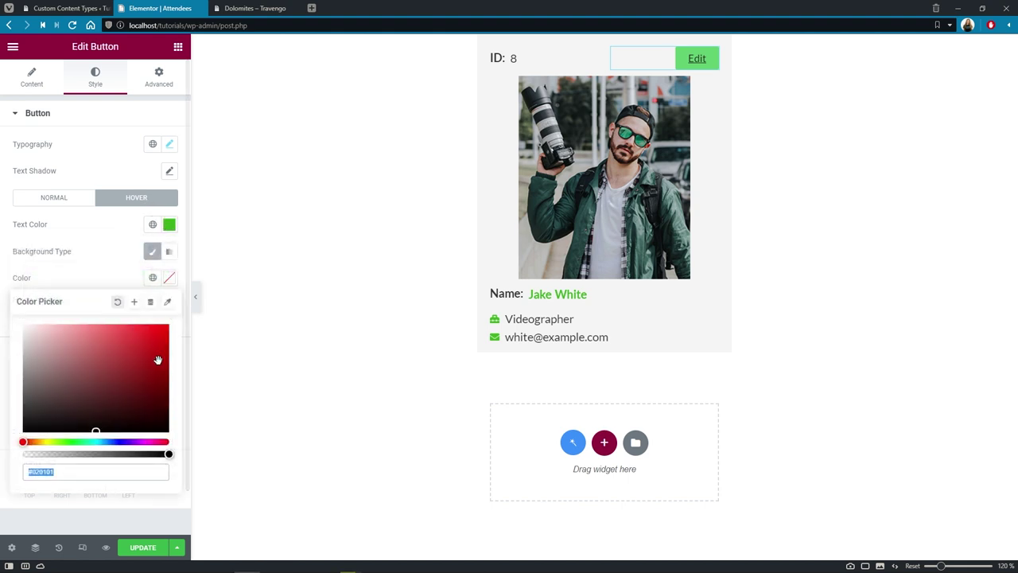
drag(168, 454, 23, 455)
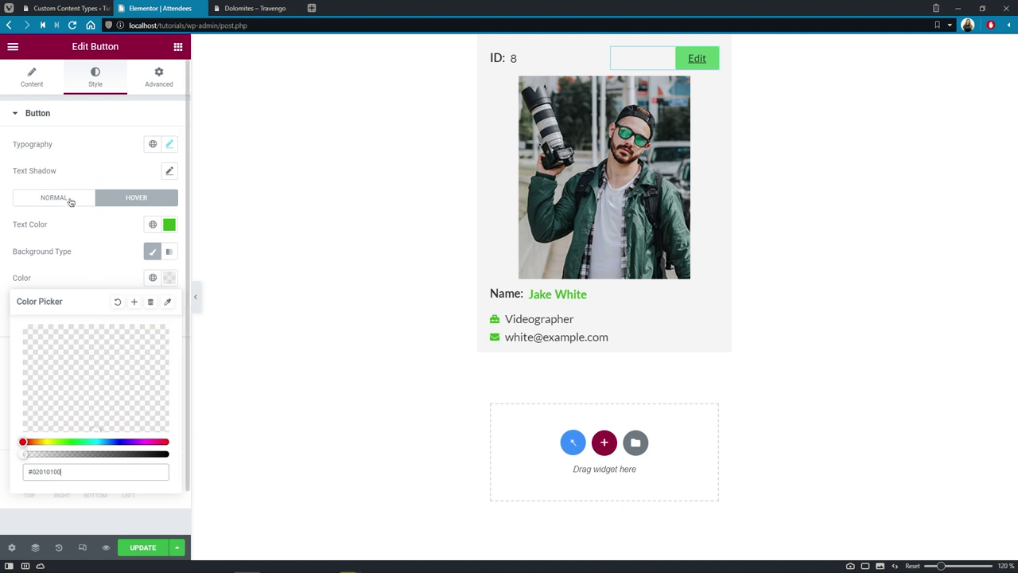
click(70, 201)
click(168, 278)
drag(168, 455, 23, 454)
click(87, 247)
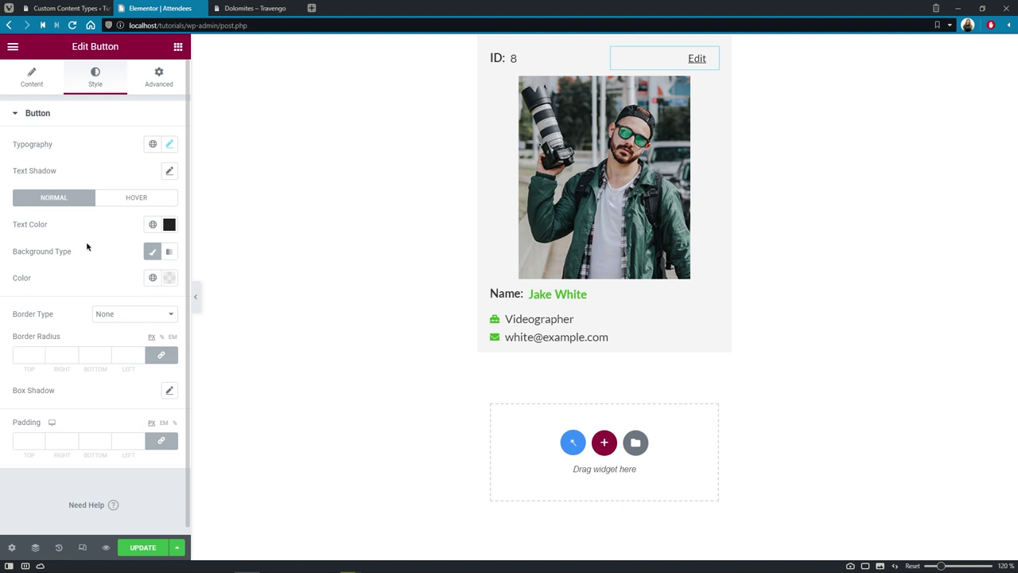
Step: Attach the EDIT Attendee popup to the Edit button with the Click On Widget trigger
click(177, 85)
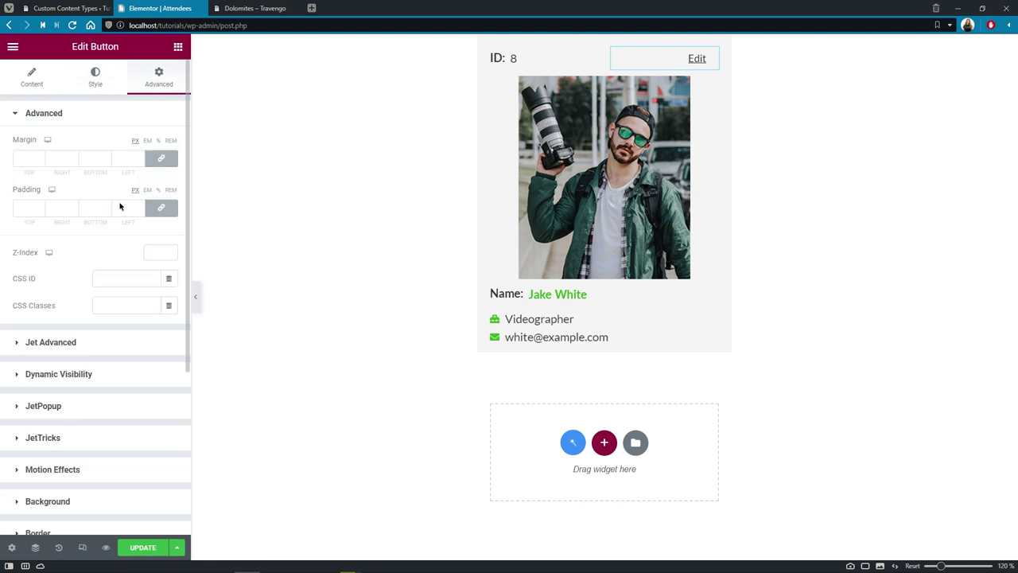
click(48, 408)
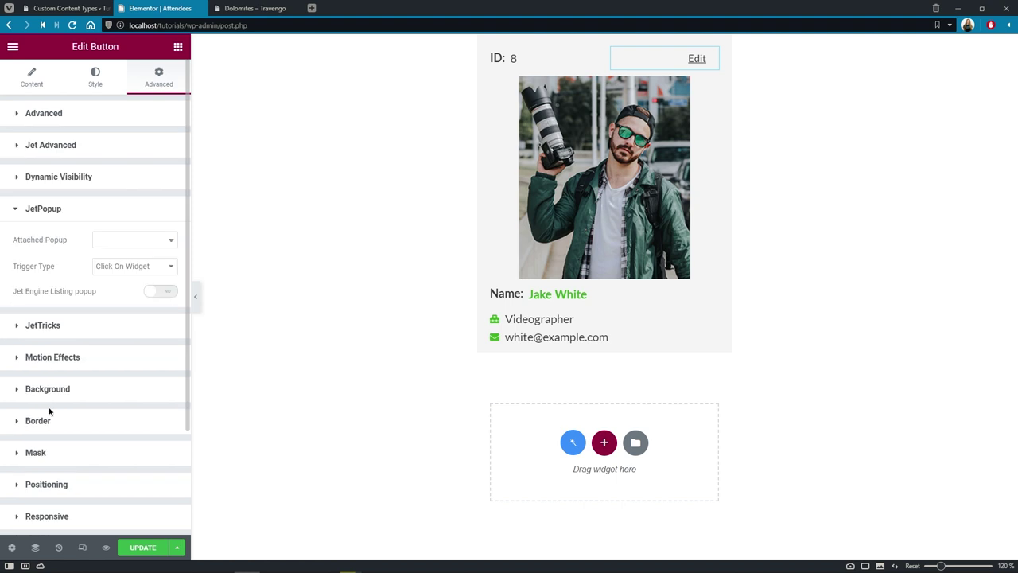
click(168, 241)
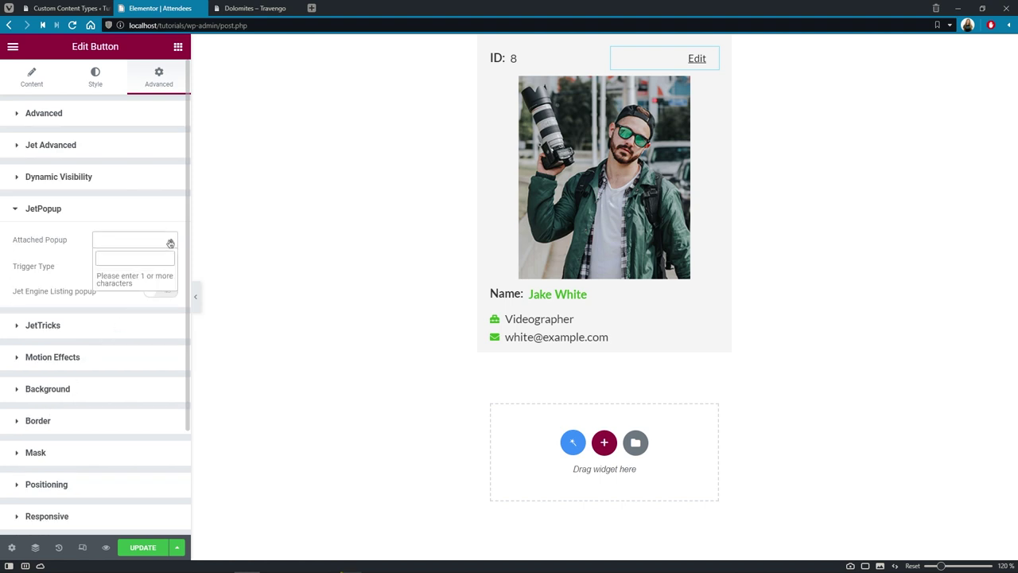
text(Edit)
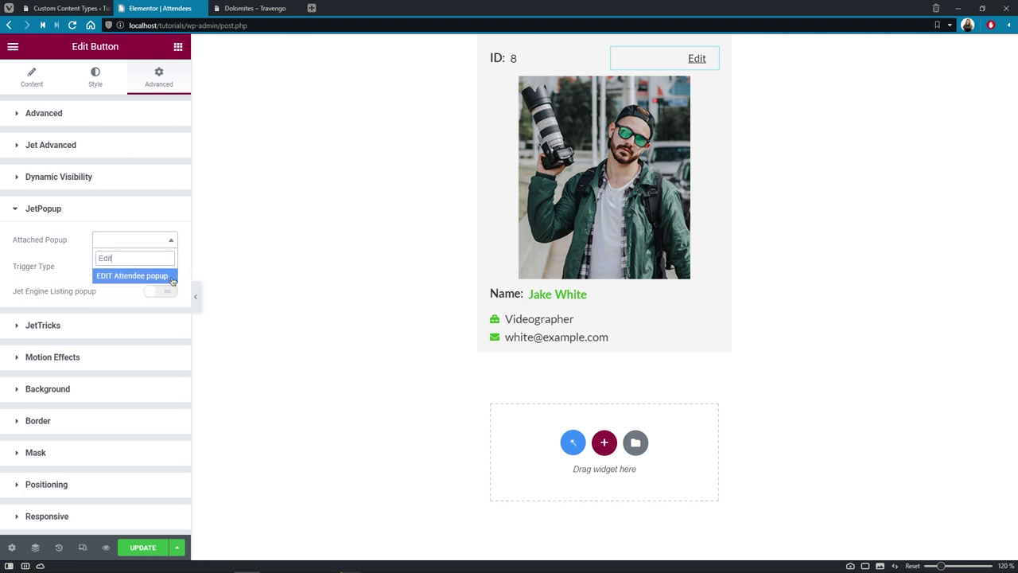
click(171, 278)
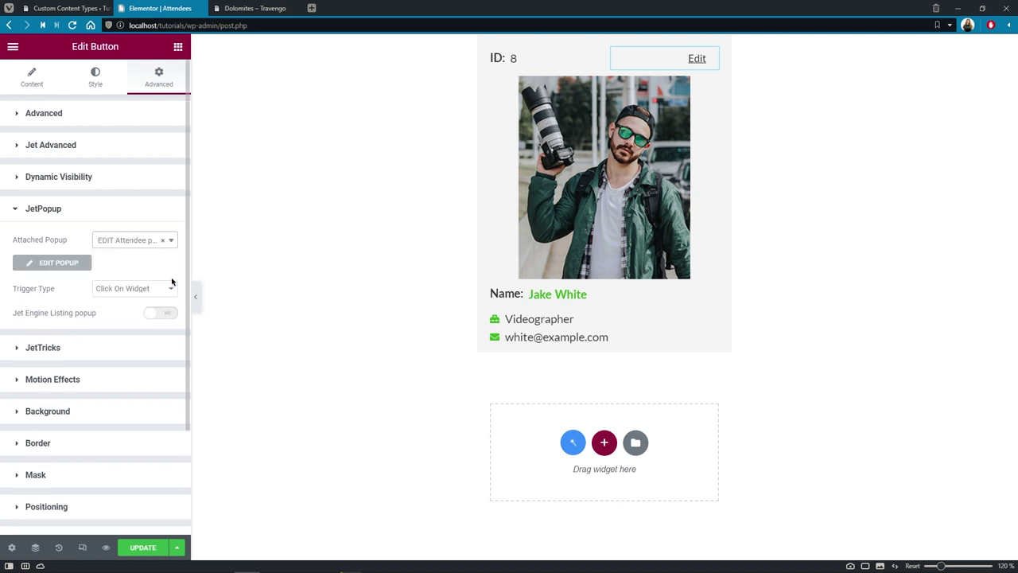
click(170, 289)
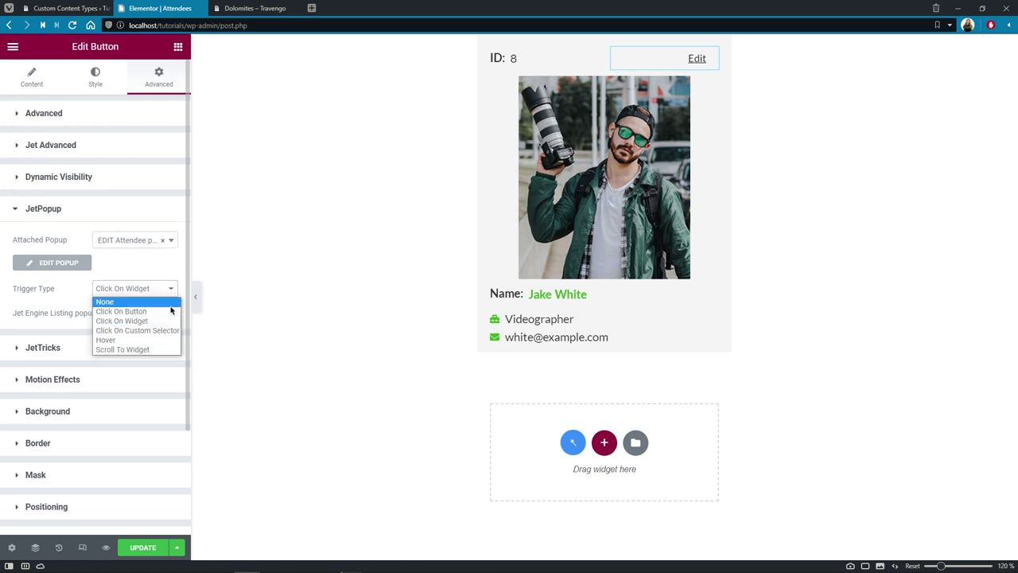
click(170, 321)
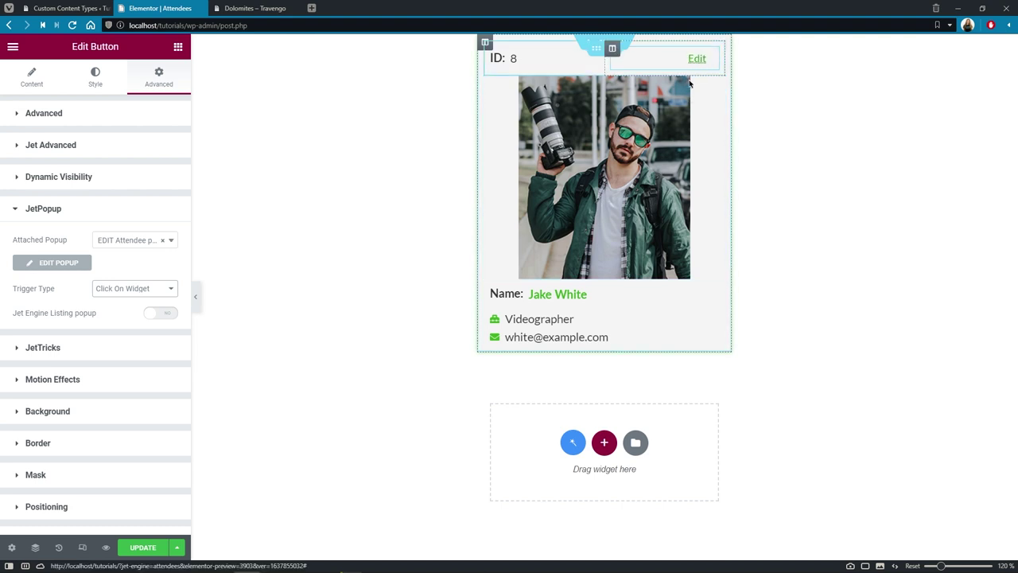
Step: Save the listing and check the Our Attendees cards on the Dolomites tour page
click(163, 547)
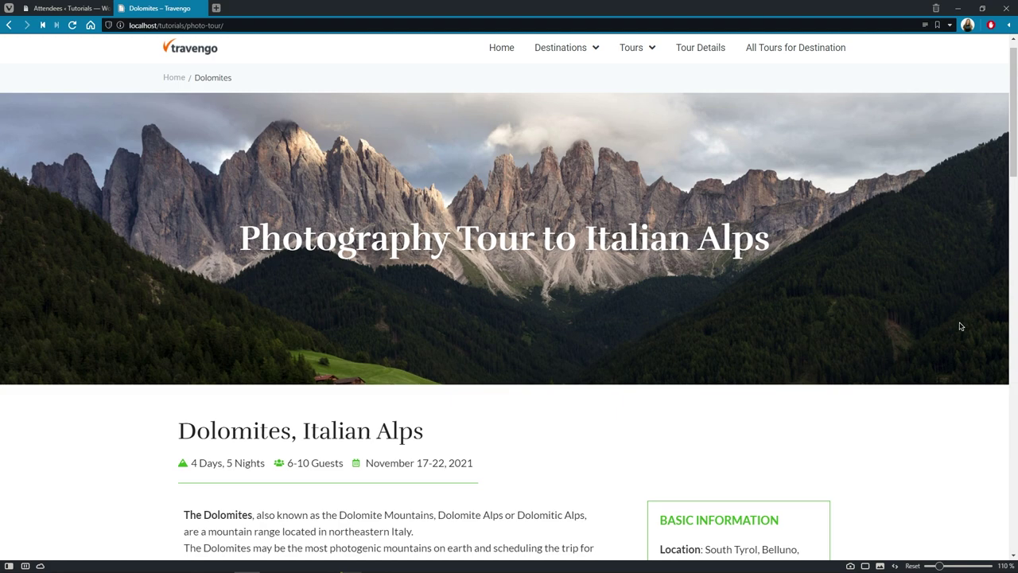
scroll(929, 248, down, 5)
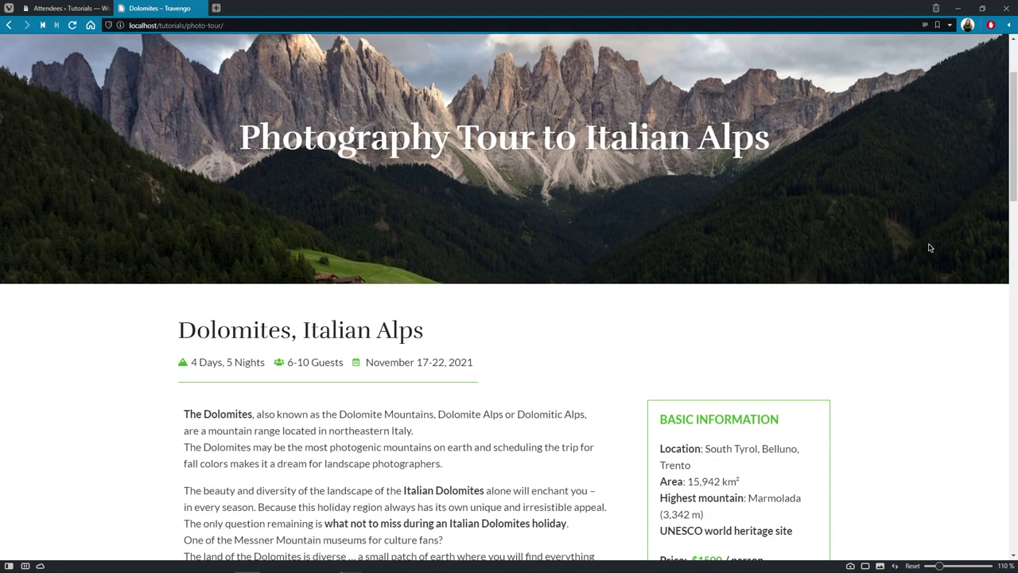
scroll(929, 247, down, 5)
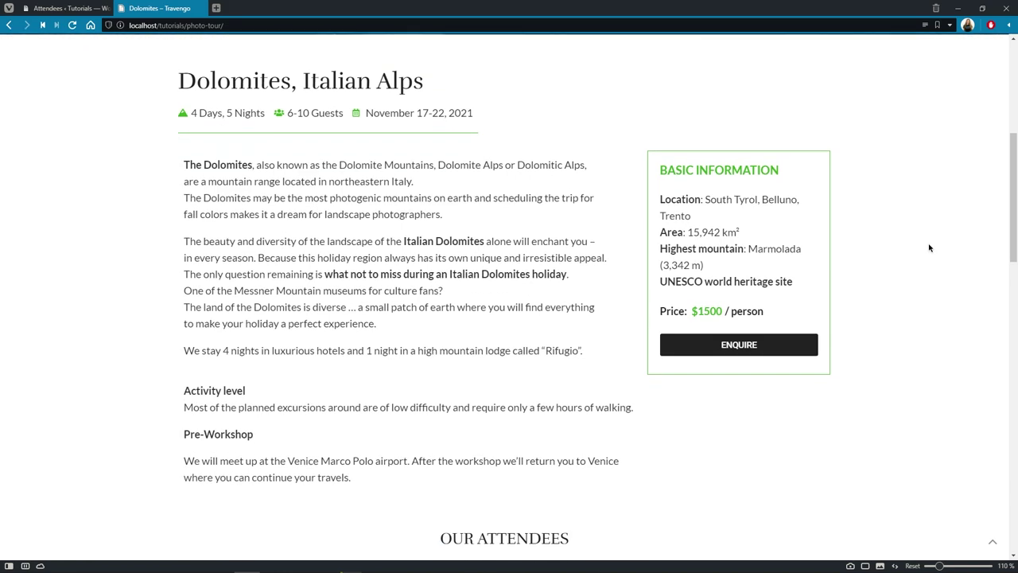
scroll(929, 248, down, 5)
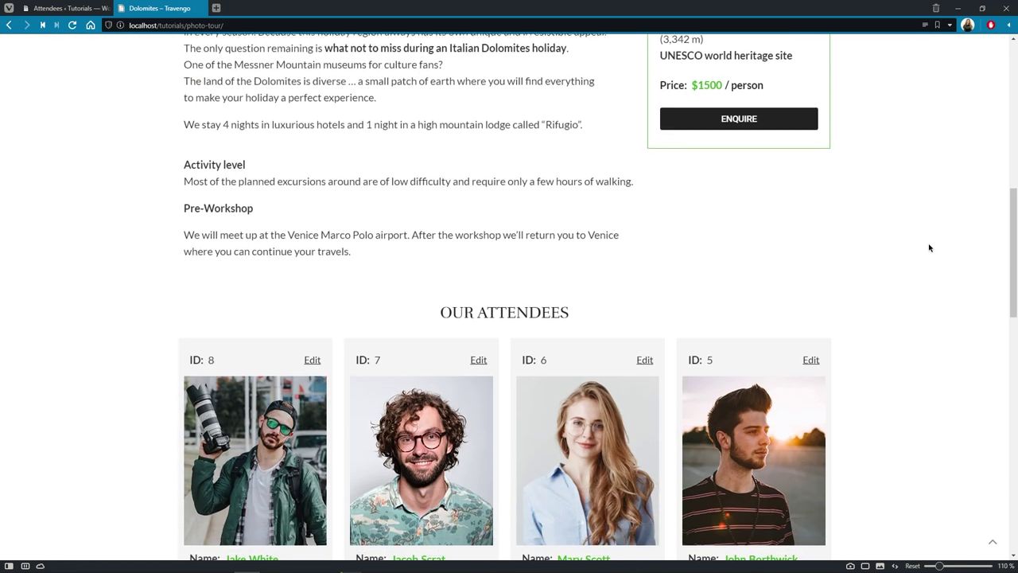
scroll(929, 247, down, 4)
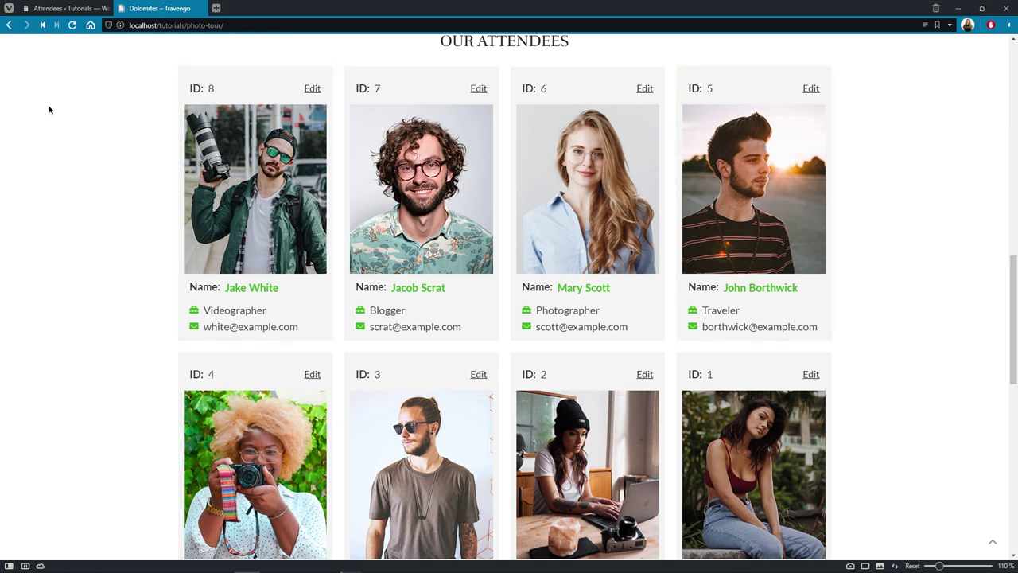
click(41, 10)
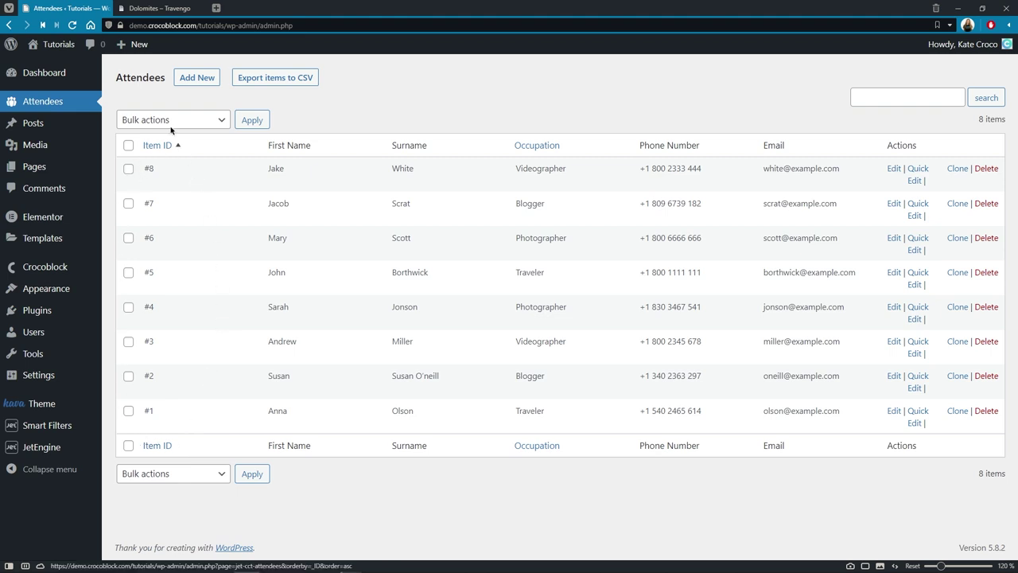
click(183, 8)
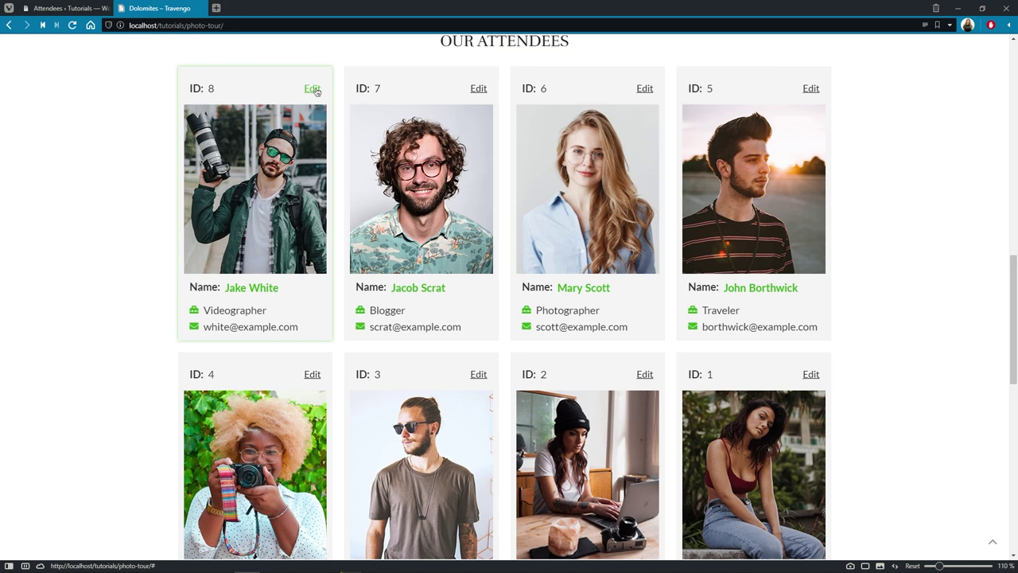
Step: Open the Edit form for attendee ID 8, enter a new first name and surname, and attach person-02 photo
click(314, 90)
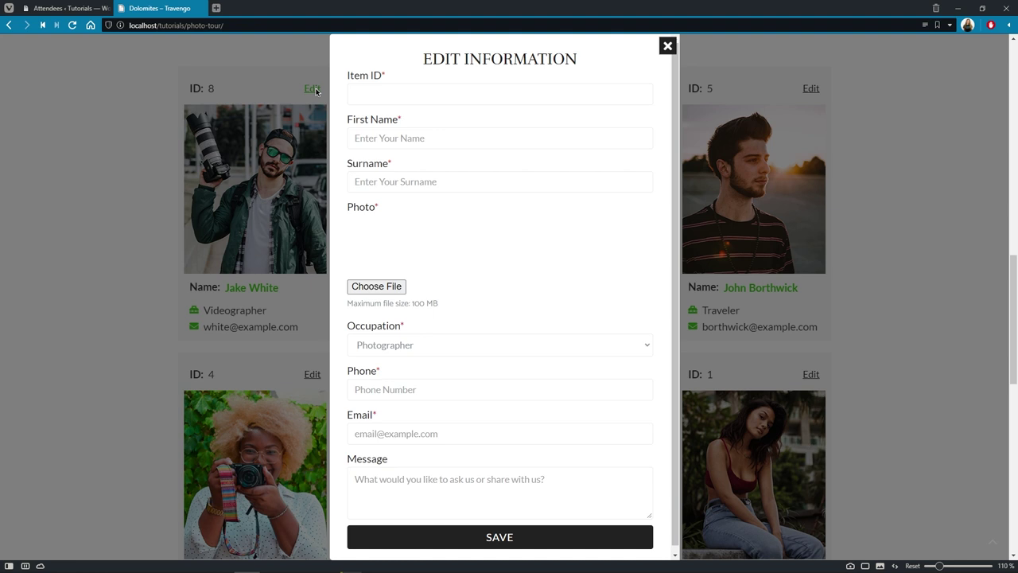
click(363, 95)
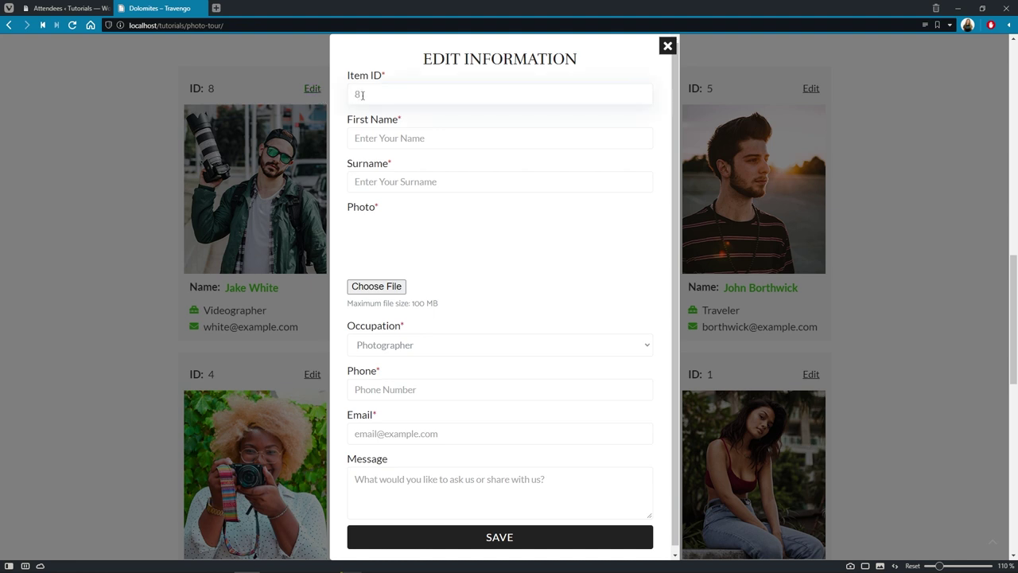
click(374, 132)
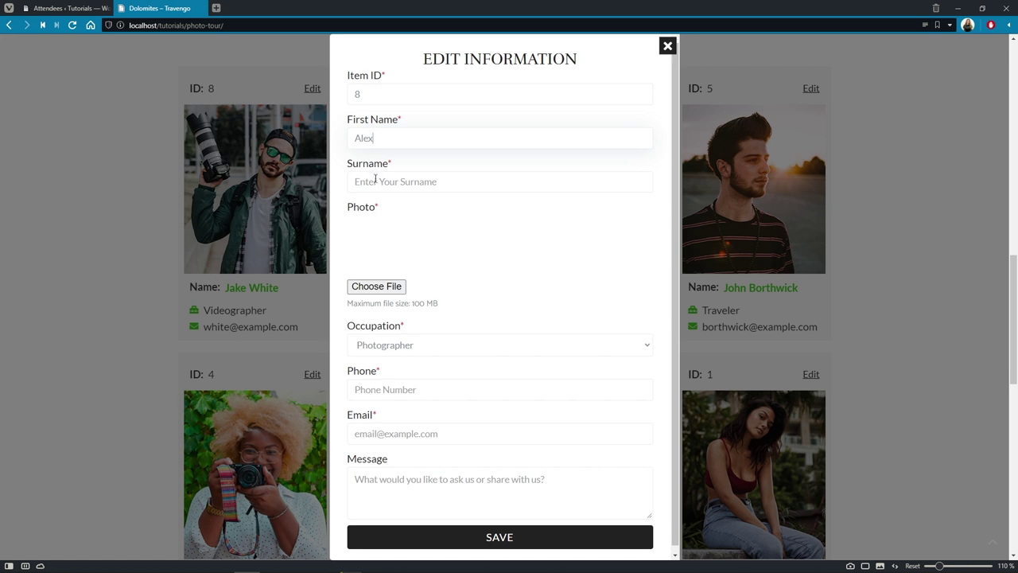
click(375, 179)
click(376, 286)
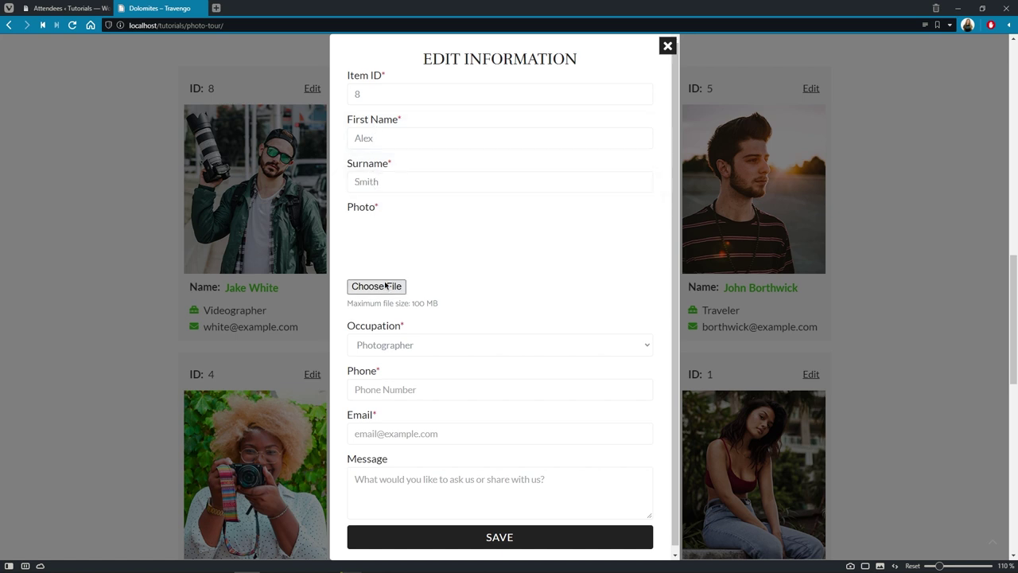
click(183, 97)
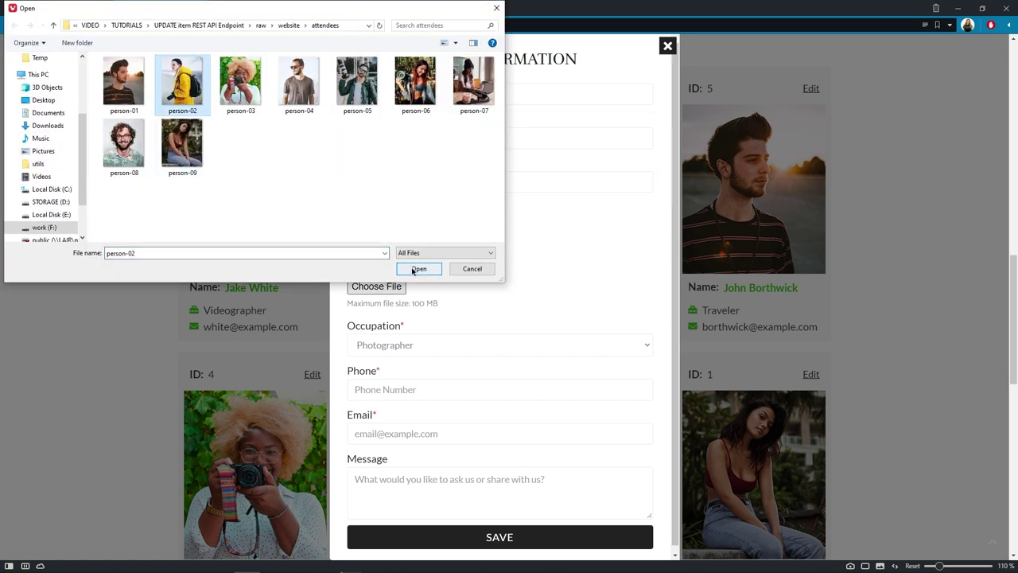
click(417, 268)
Step: Keep Photographer, enter phone, e-mail and message 'Please contact me back as I have a couple of questions', then submit
click(651, 348)
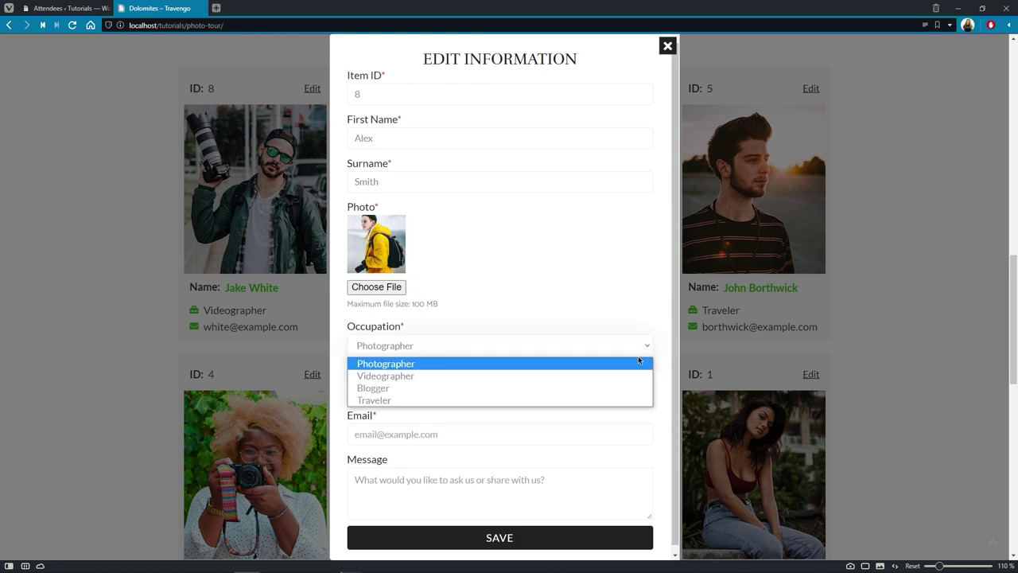
click(636, 359)
click(628, 389)
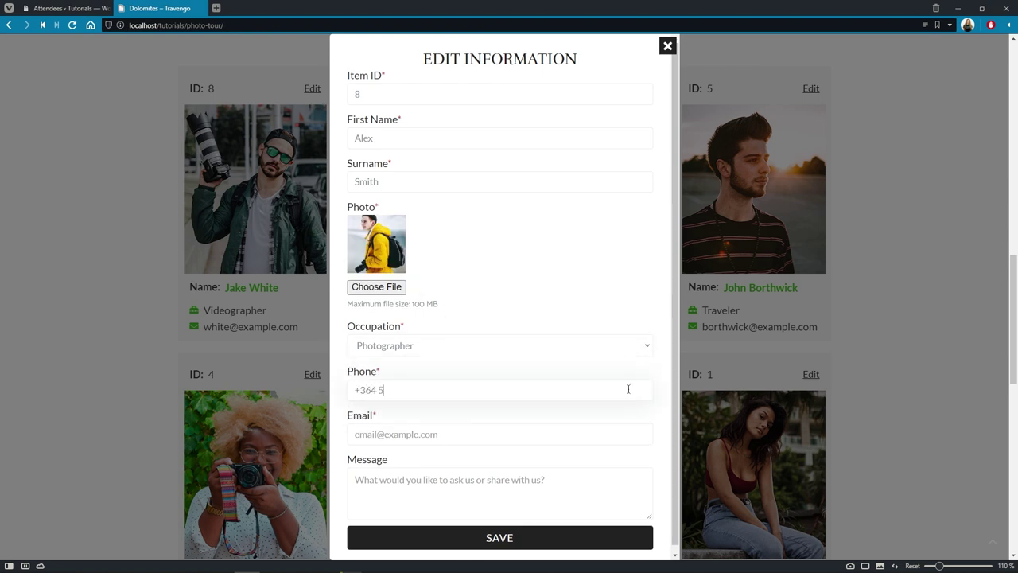
click(616, 442)
text(smith@example.com)
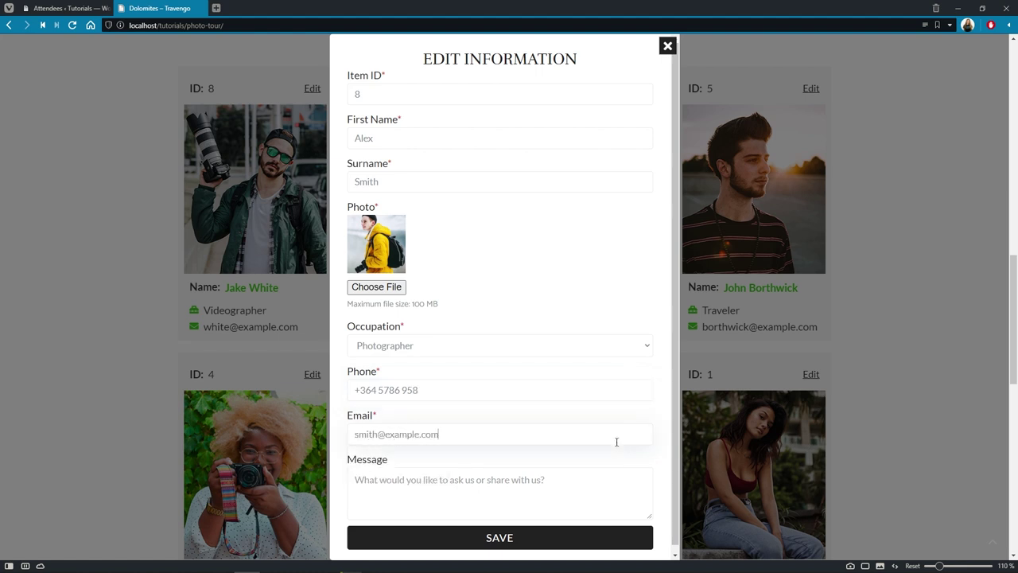
click(609, 469)
text(Please con)
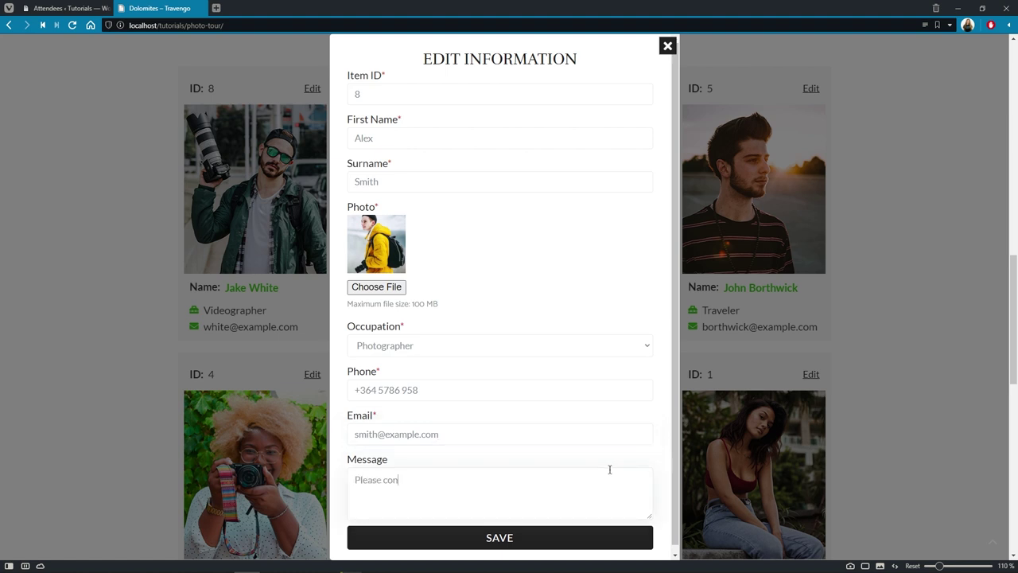
text(tact me back. as I have a couple of w)
key(BackSpace)
text(questions.)
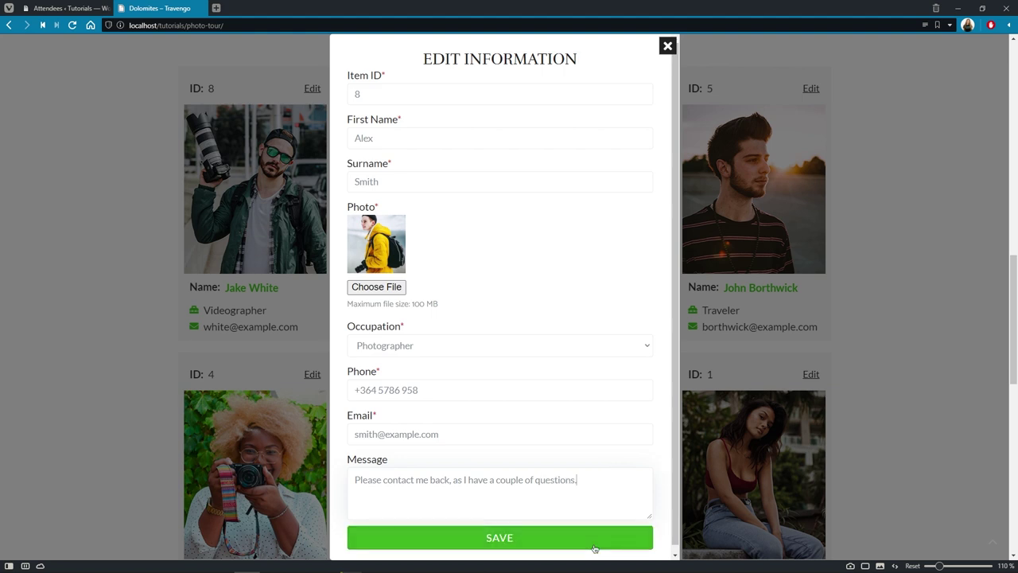
click(594, 549)
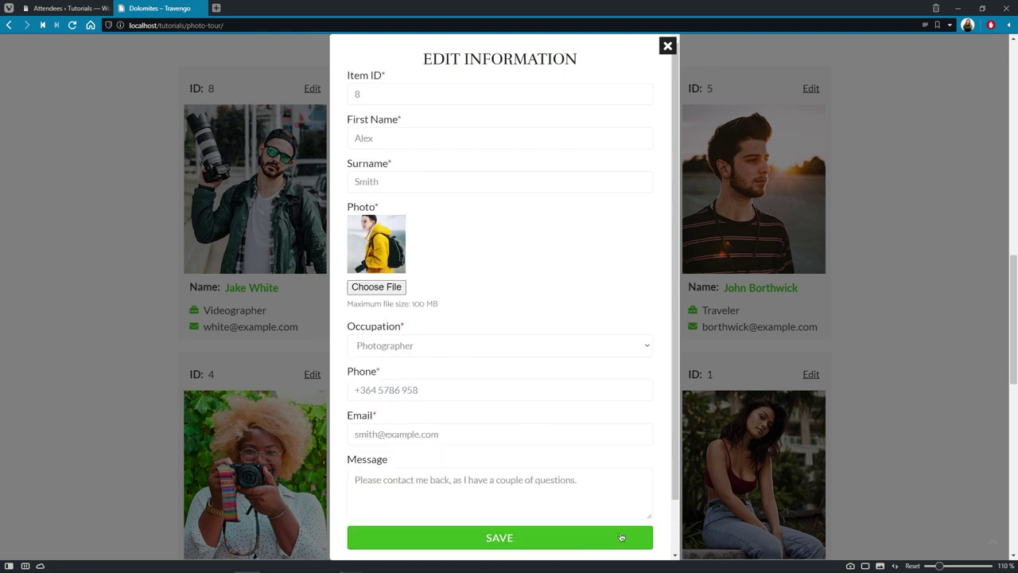
scroll(674, 523, down, 1)
drag(673, 523, 673, 553)
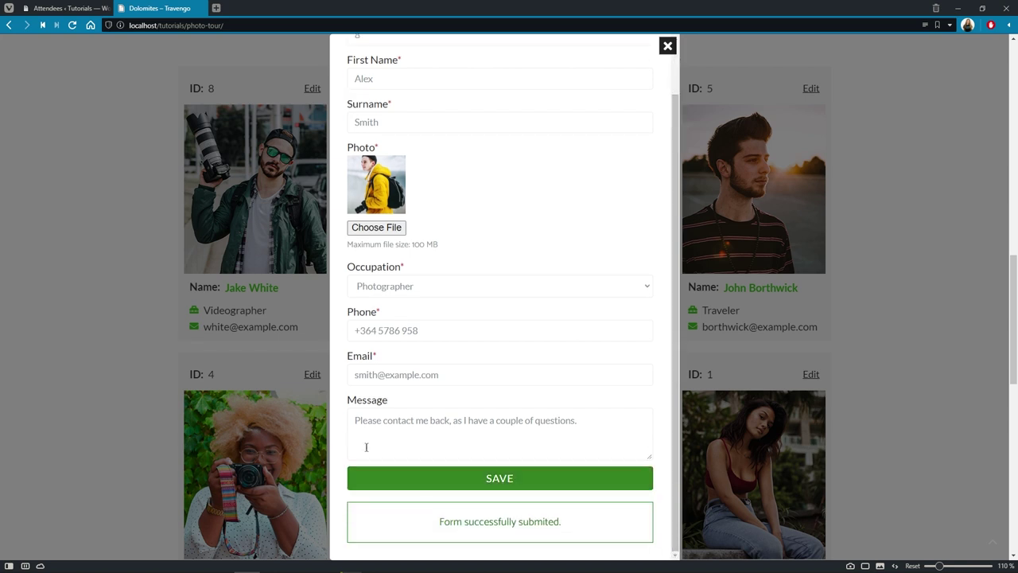
Step: Reload the tour page to verify card ID 8, then go to the admin Attendees list
click(71, 24)
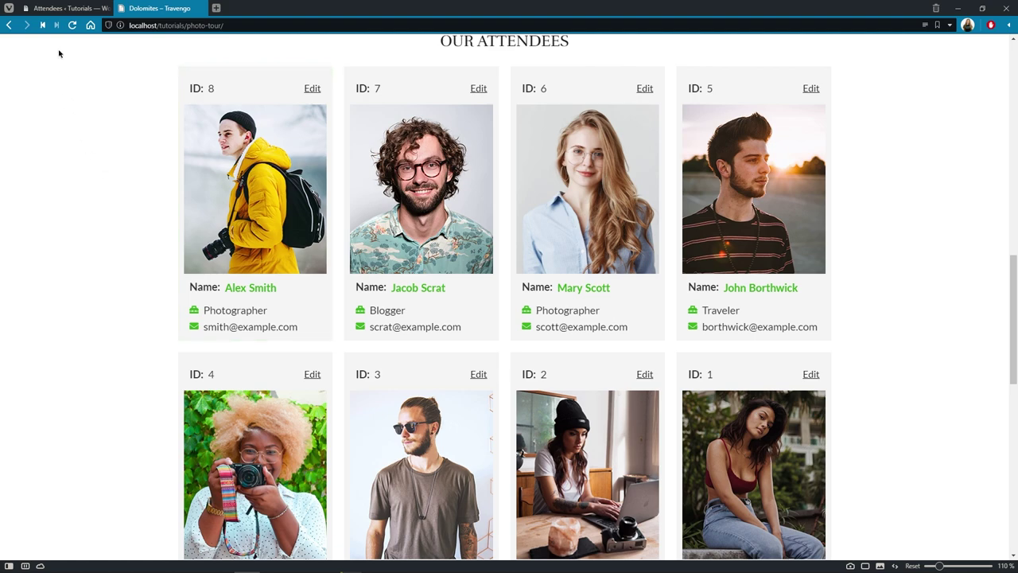
click(59, 9)
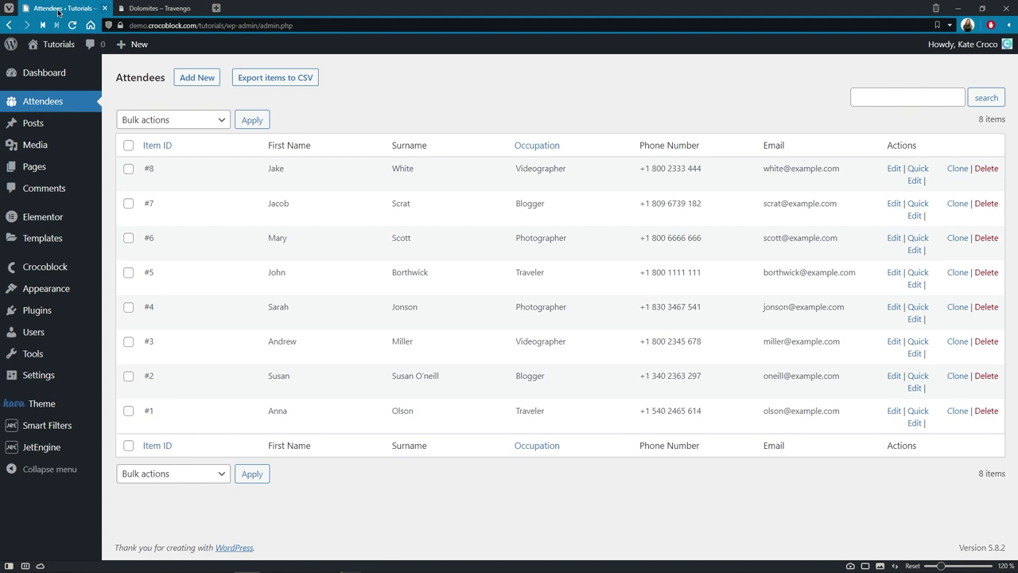
Step: Reload the JetEngine Attendees list to confirm row #8 shows the edited details
key(F5)
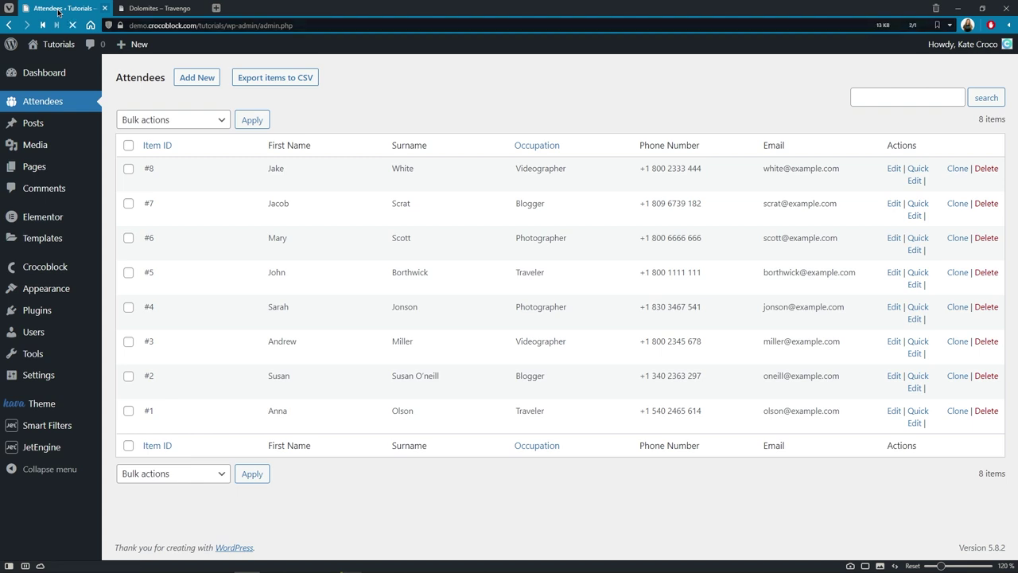